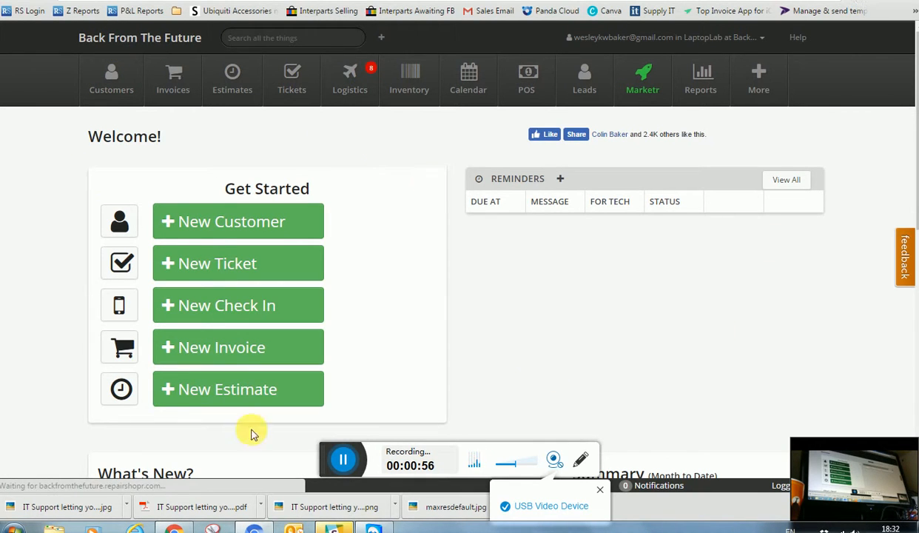
Browse the open tickets list, briefly checking the account menu along the way
left_click(224, 73)
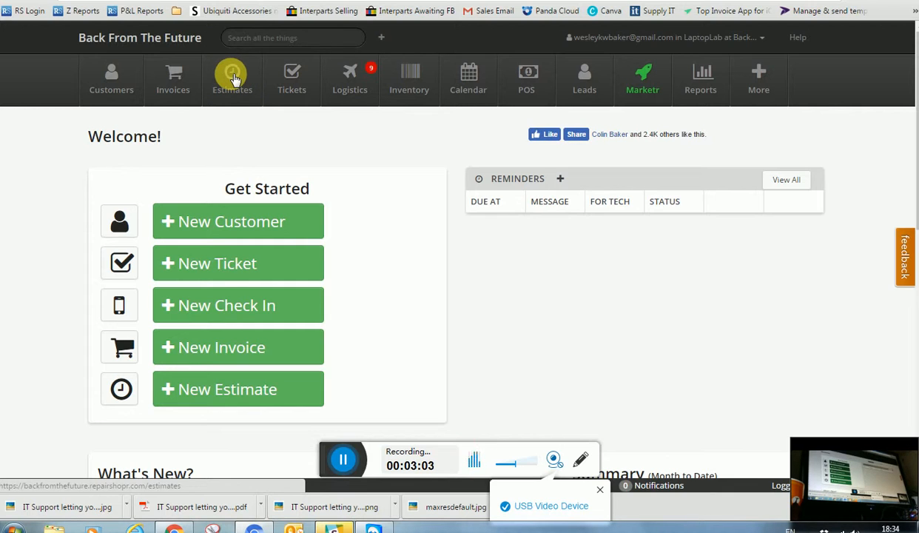
left_click(289, 78)
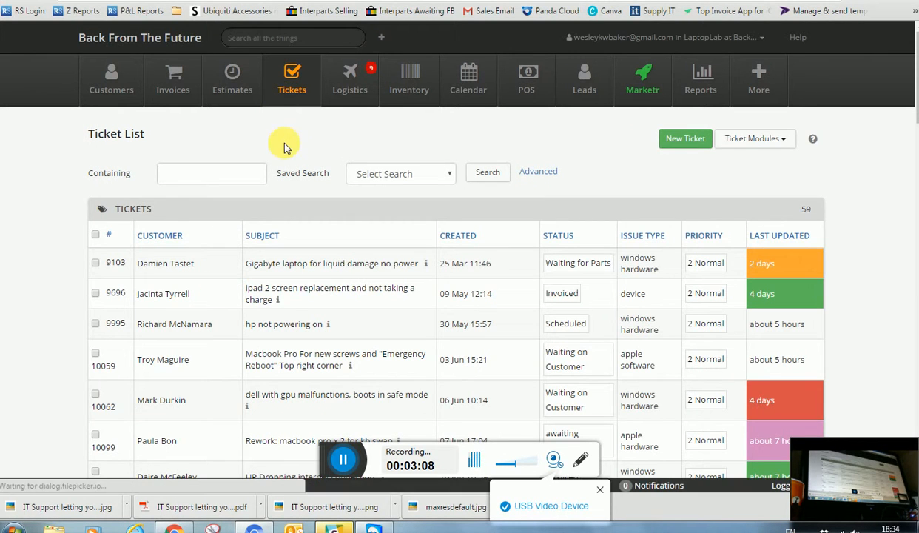
left_click(727, 35)
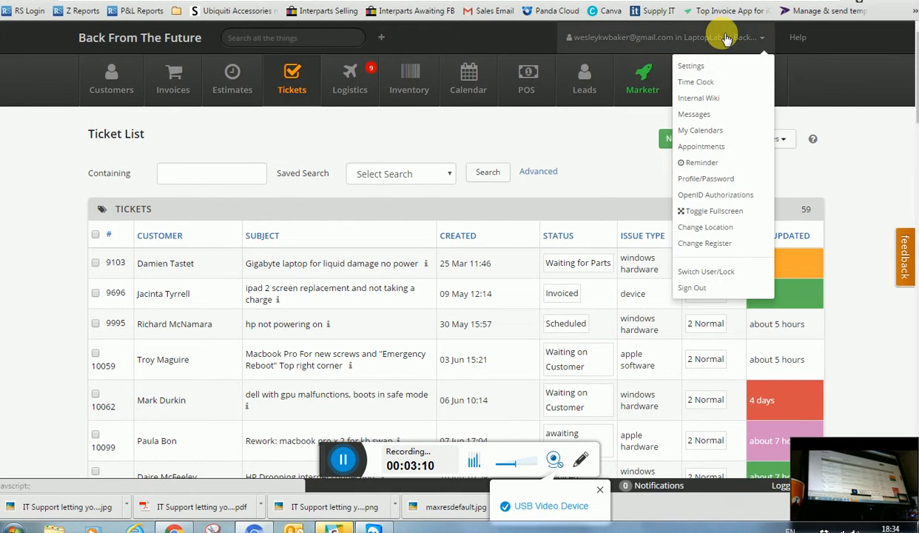
left_click(726, 39)
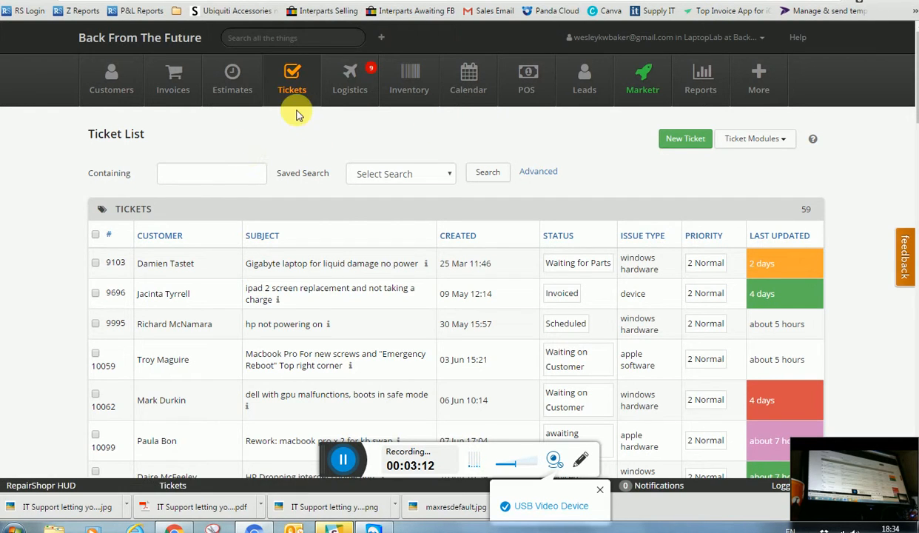
scroll(211, 293, "down", 4)
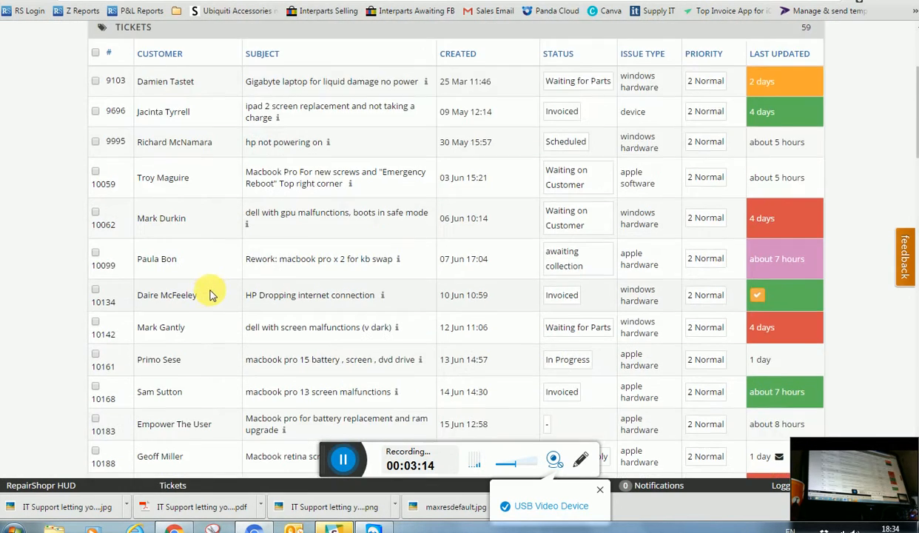
scroll(212, 296, "down", 3)
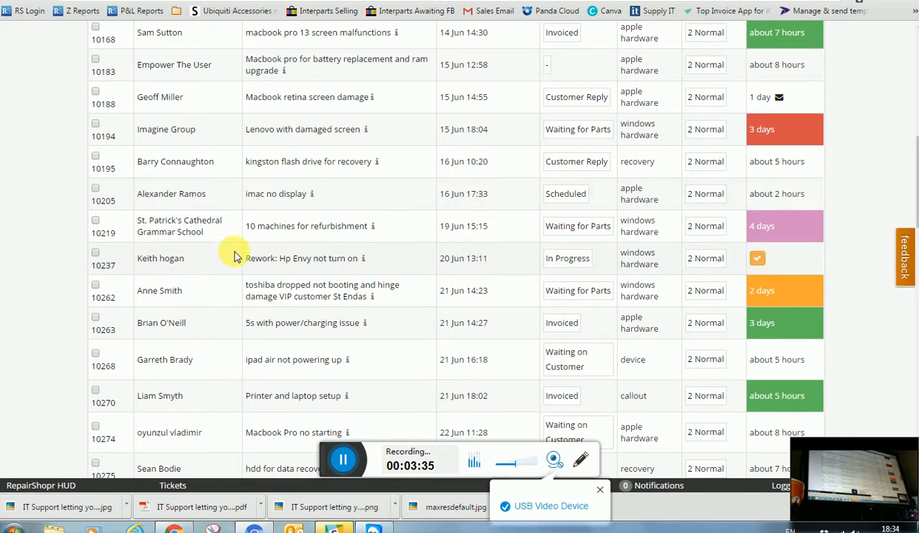
scroll(260, 226, "up", 8)
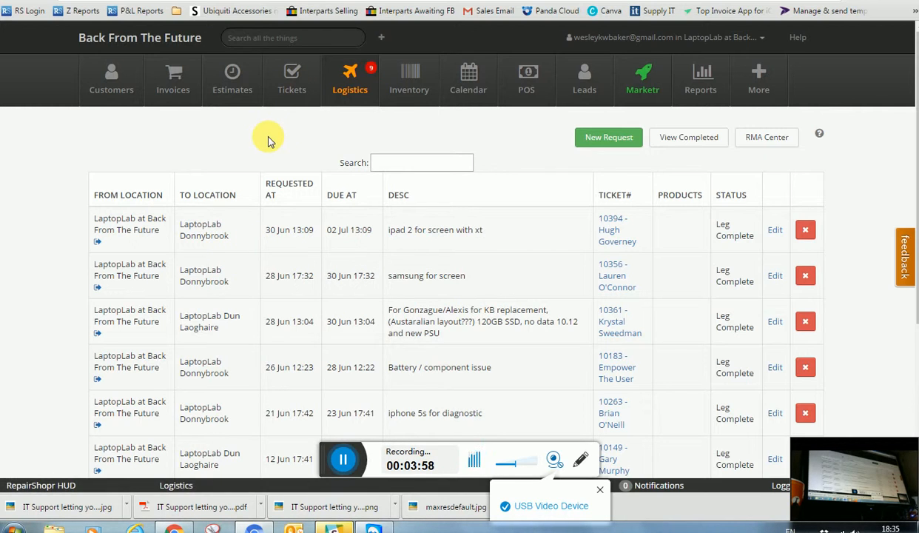
left_click(292, 87)
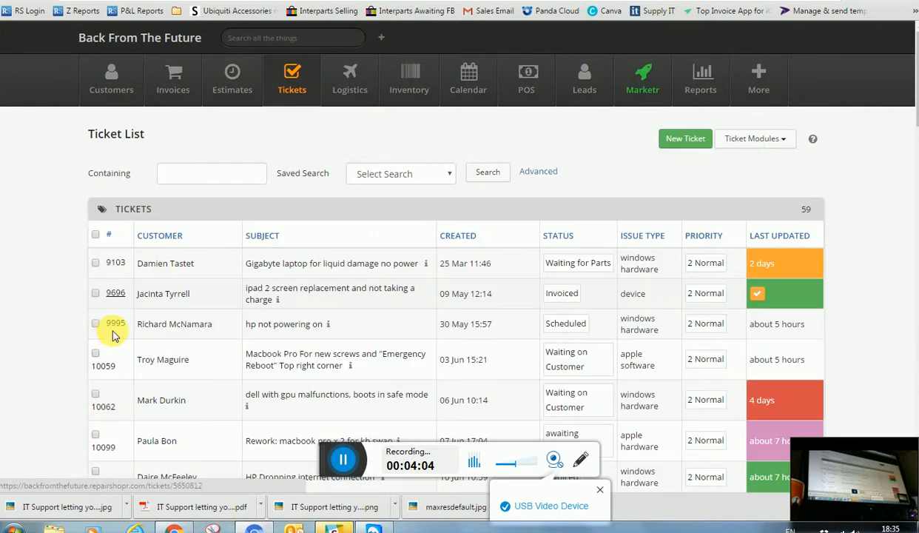
left_click(144, 323)
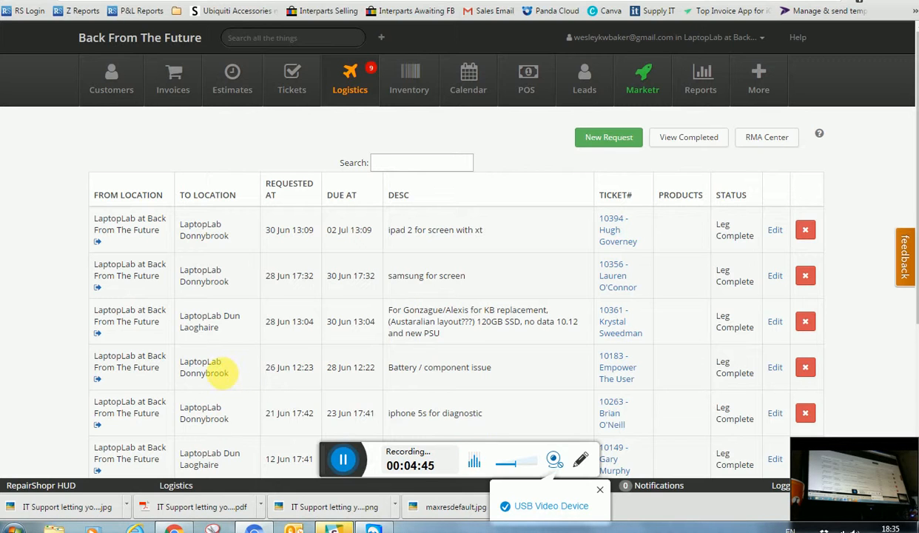
Open the 10 mt Cat.6e Lan cable in inventory and check its Donnybrook stock, leaving it at 0
left_click(405, 95)
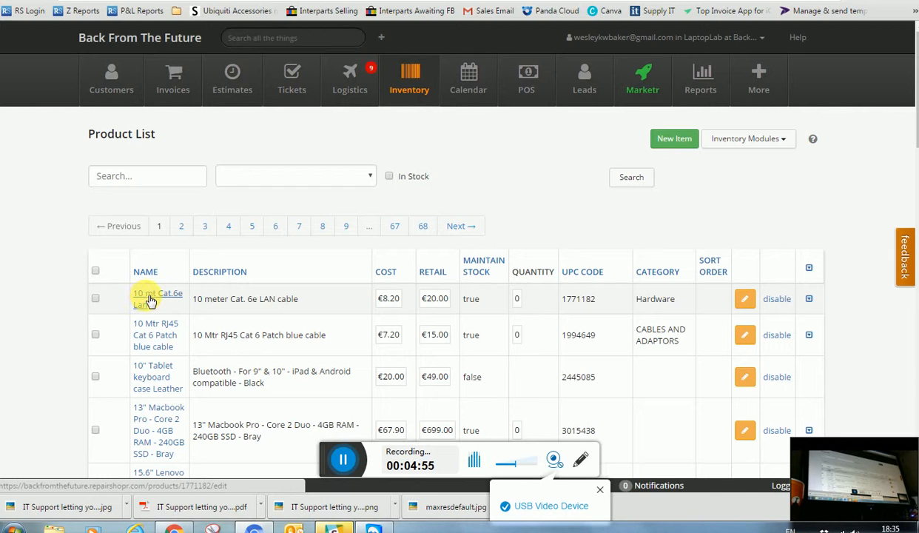
left_click(148, 299)
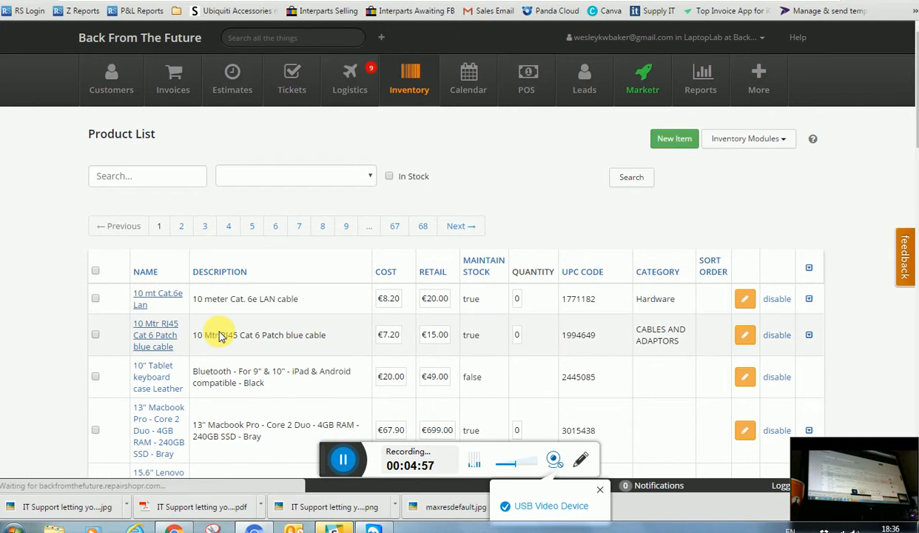
scroll(219, 335, "down", 2)
scroll(219, 335, "down", 5)
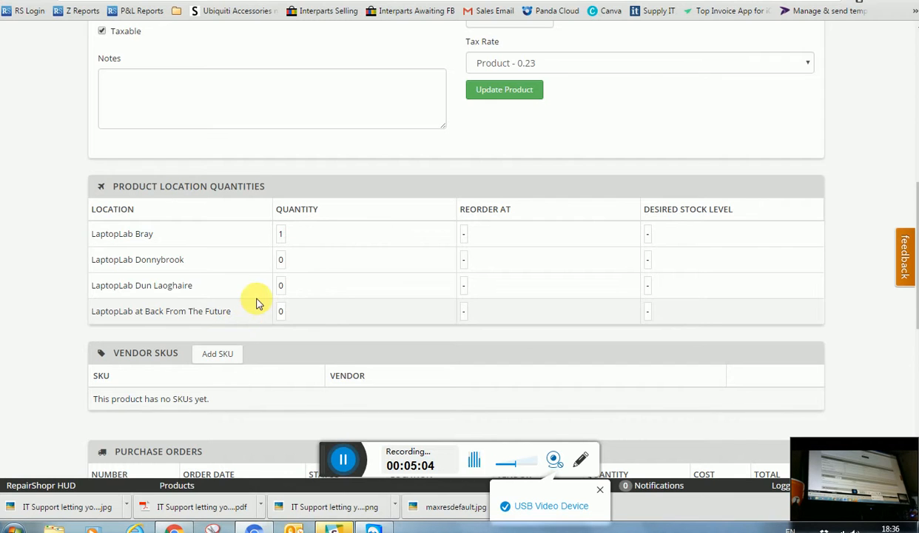
scroll(267, 289, "up", 4)
scroll(267, 288, "down", 4)
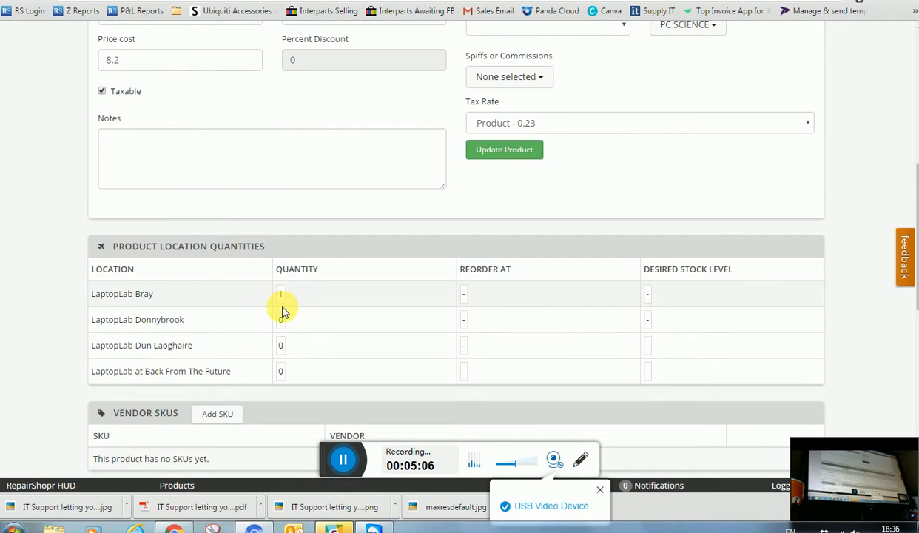
left_click(283, 320)
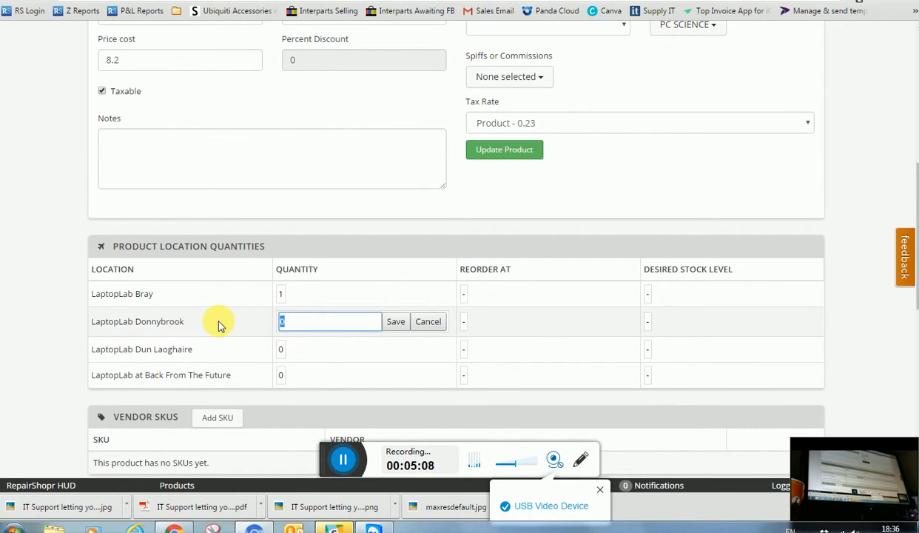
left_click(428, 321)
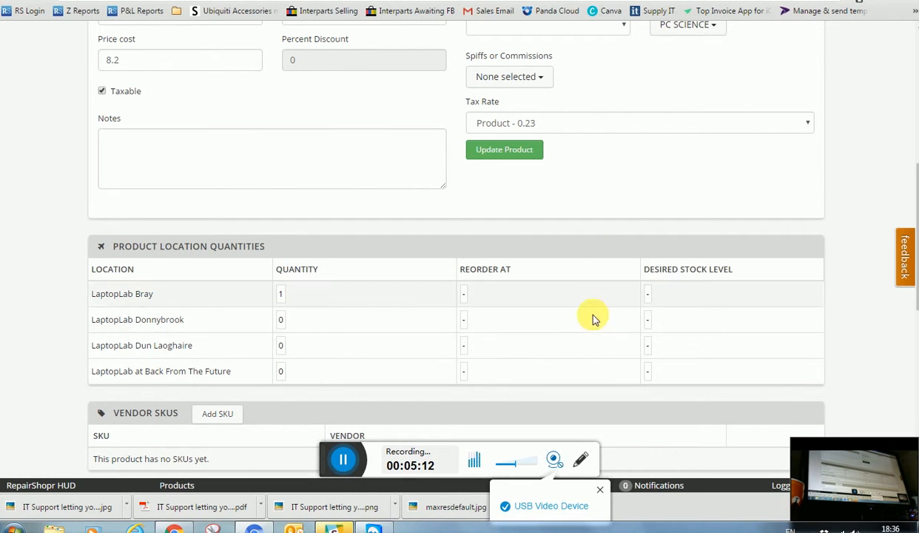
Review the cable's remaining location stock levels, then bring up the weekly appointment calendar
scroll(362, 326, "down", 1)
scroll(362, 326, "down", 1)
scroll(328, 311, "up", 15)
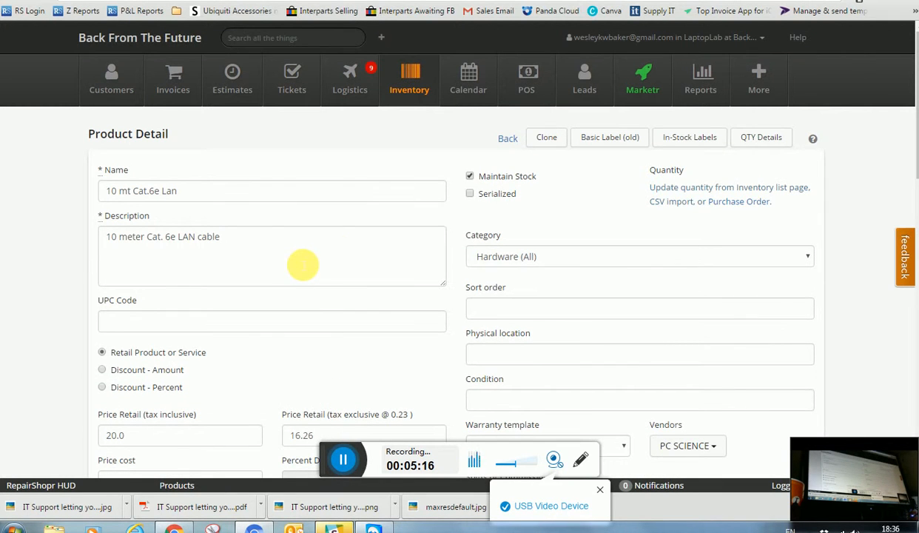
scroll(288, 285, "down", 5)
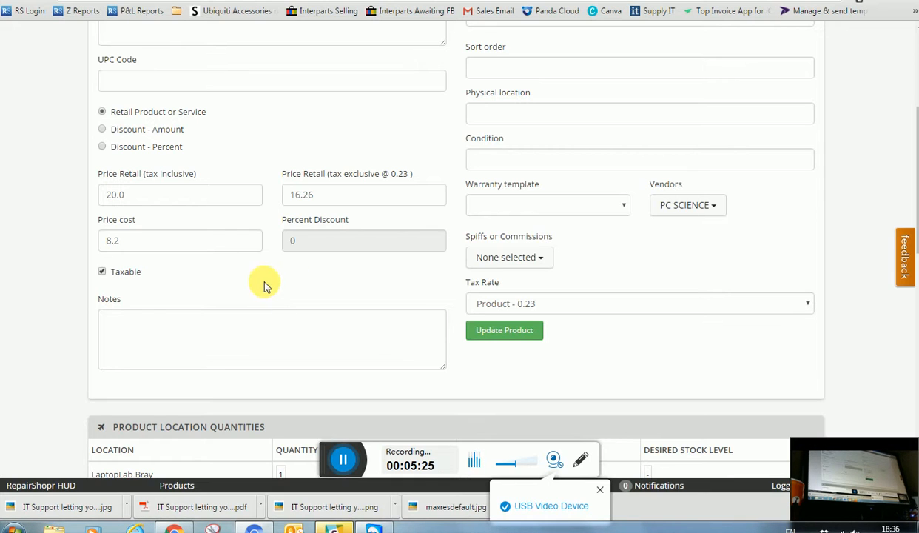
scroll(282, 297, "up", 3)
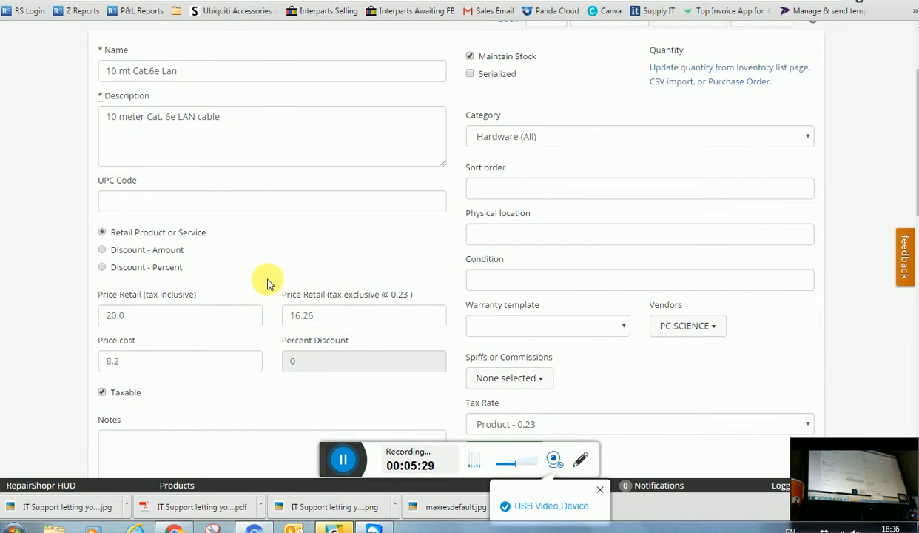
scroll(268, 282, "up", 3)
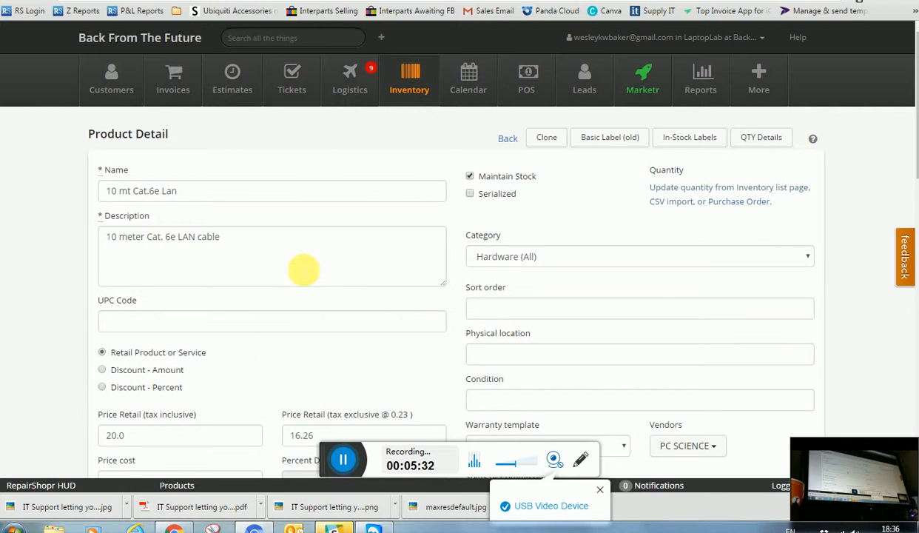
left_click(462, 74)
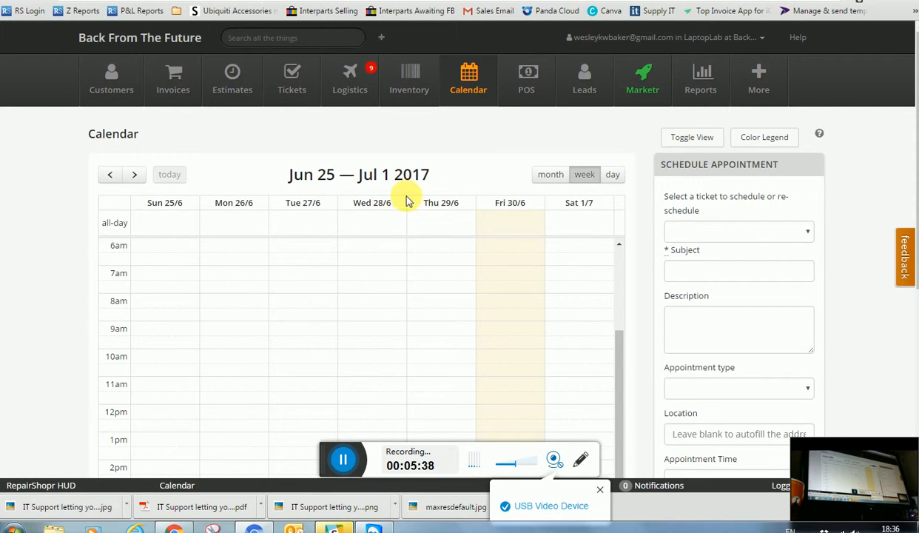
Step the calendar forward week by week from Jun 25 — Jul 1 to Jul 16 — 22 2017
left_click(134, 174)
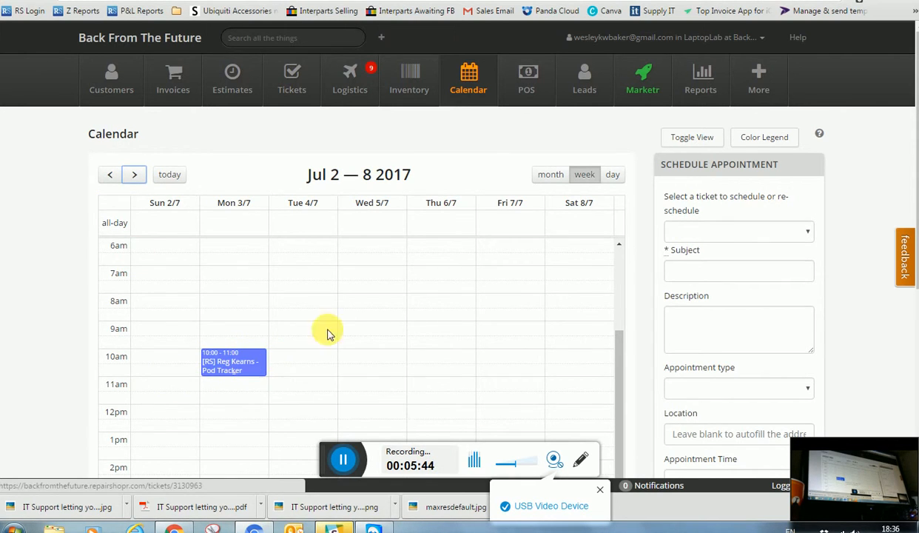
left_click(110, 174)
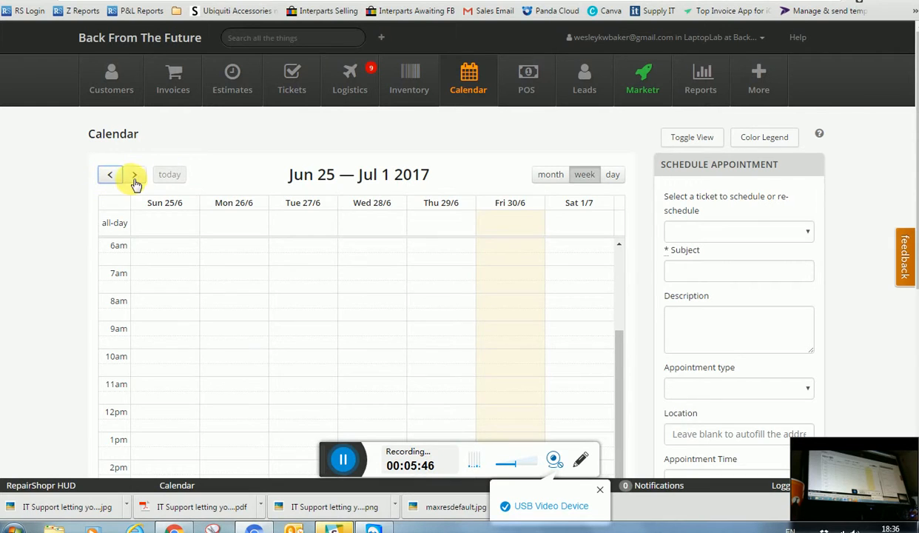
left_click(143, 180)
left_click(139, 180)
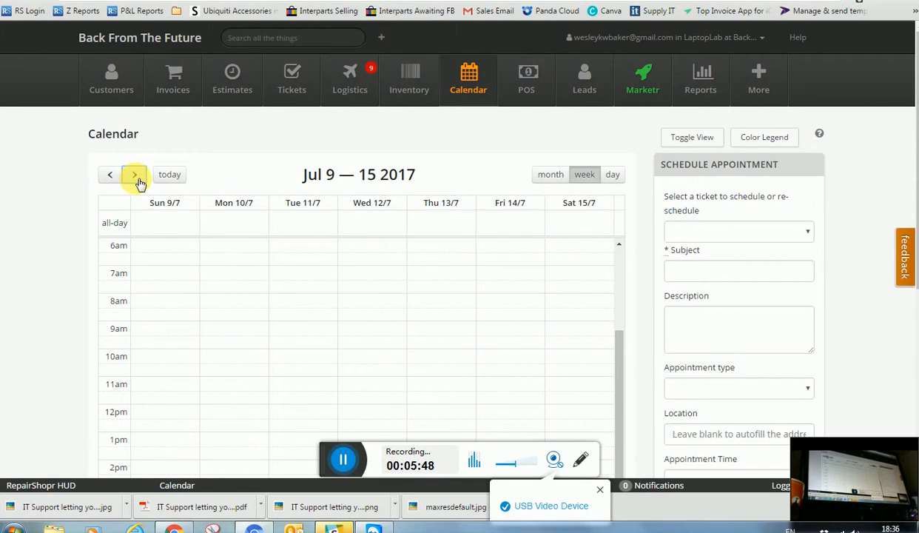
left_click(140, 181)
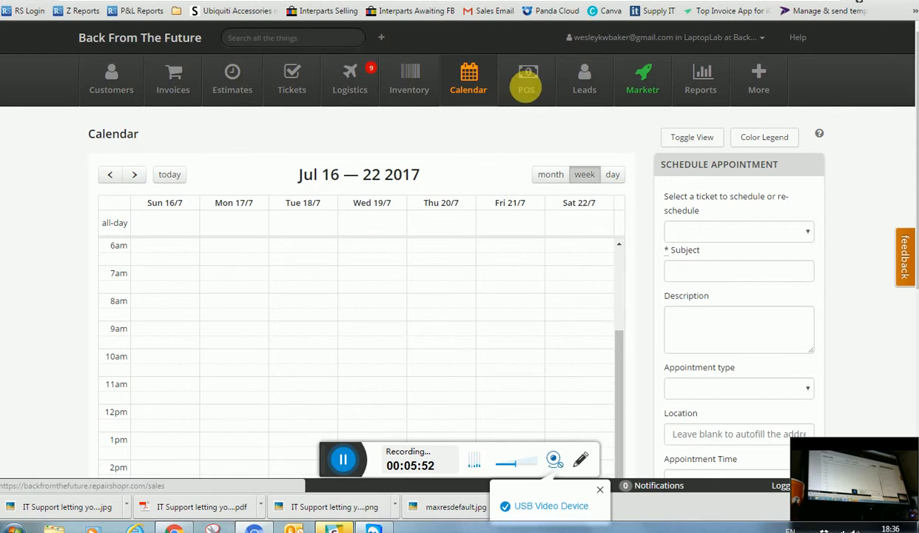
Review the Aungier street register's cash-count page, including the €50 and €20 note fields, then go to Leads
left_click(527, 82)
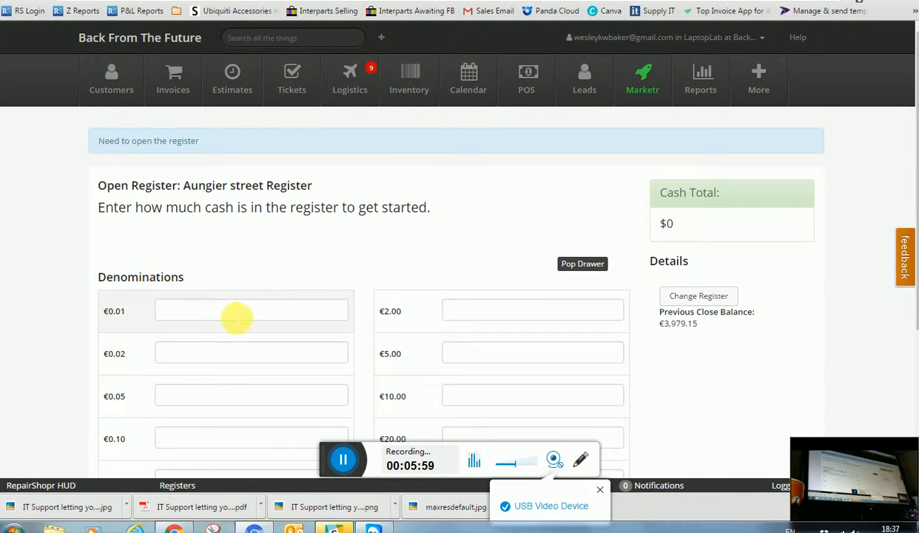
scroll(282, 307, "down", 3)
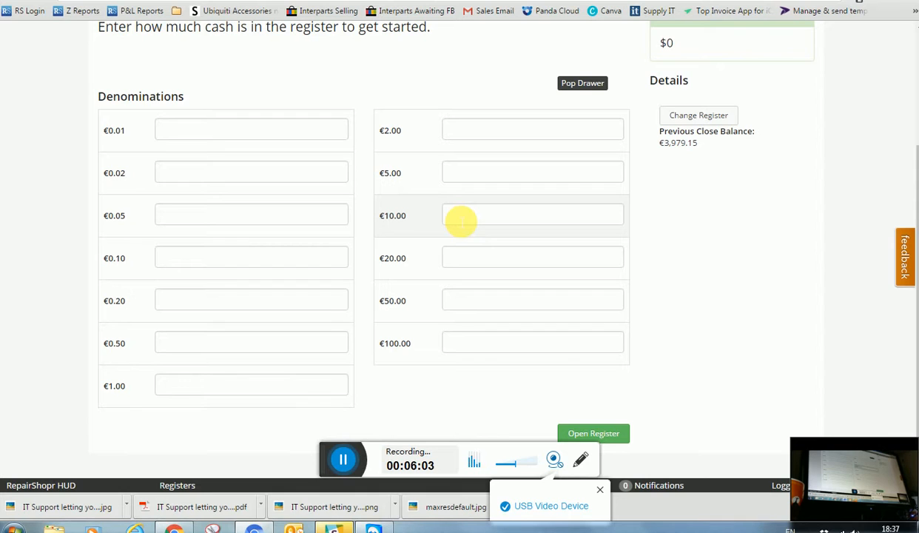
left_click(469, 307)
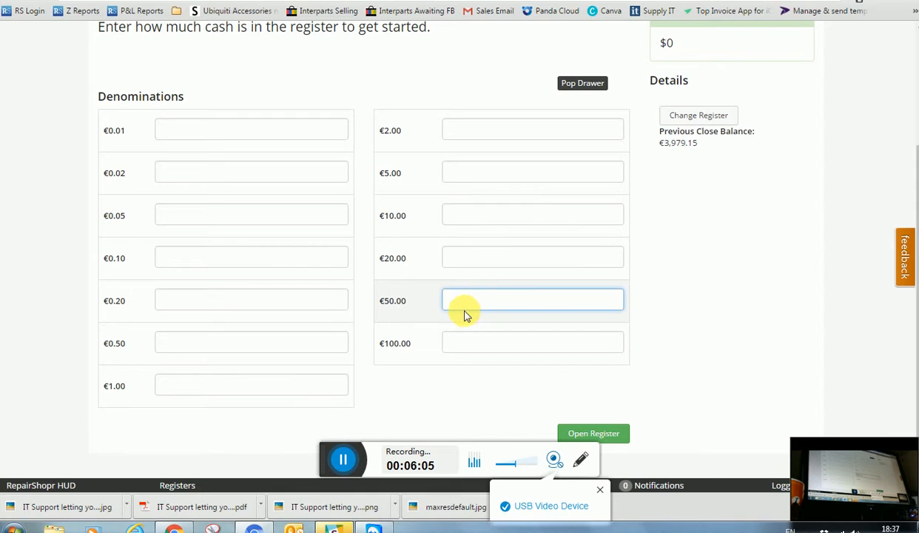
left_click(456, 256)
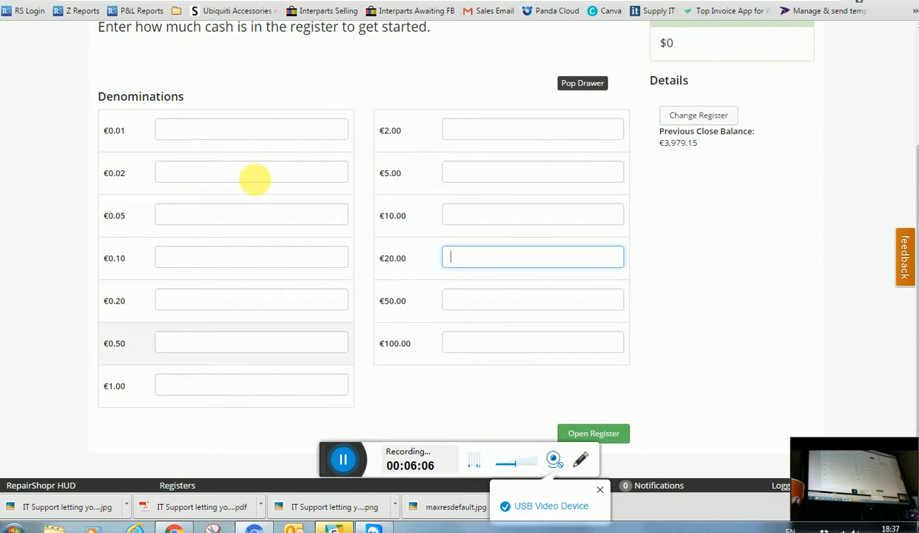
scroll(340, 358, "up", 2)
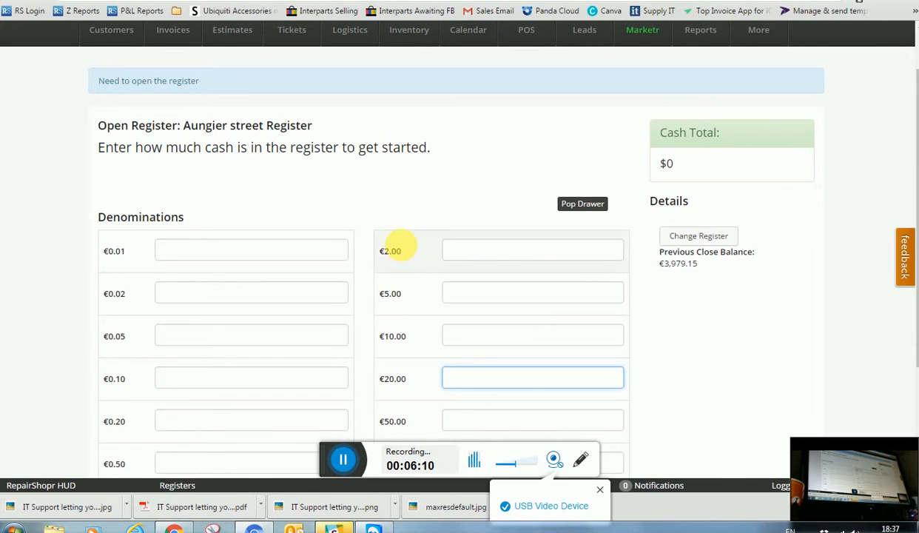
scroll(415, 237, "up", 1)
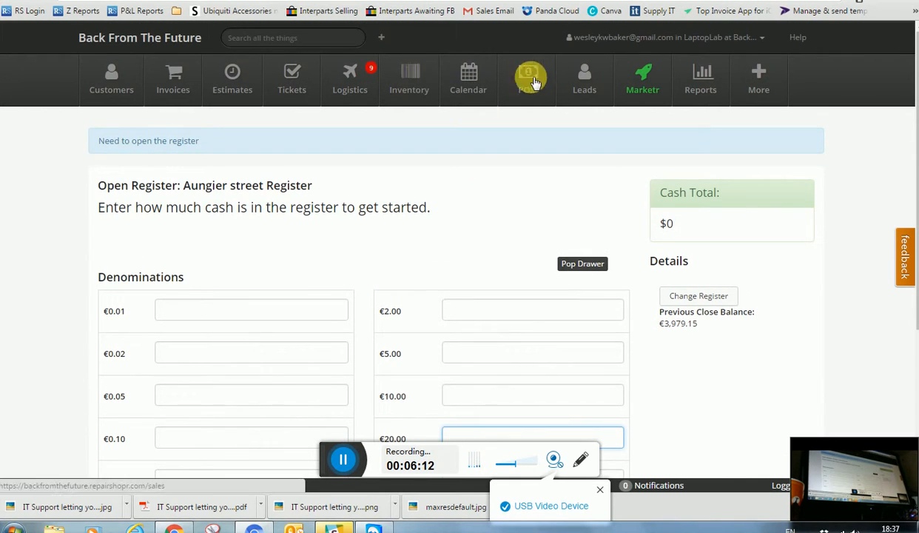
left_click(583, 74)
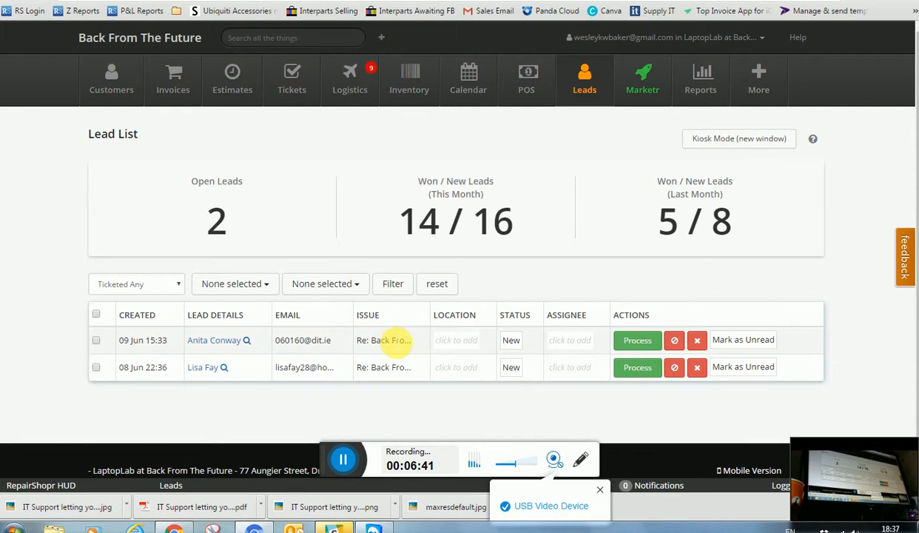
Go to the Marketr page that lists the running mailers
left_click(644, 78)
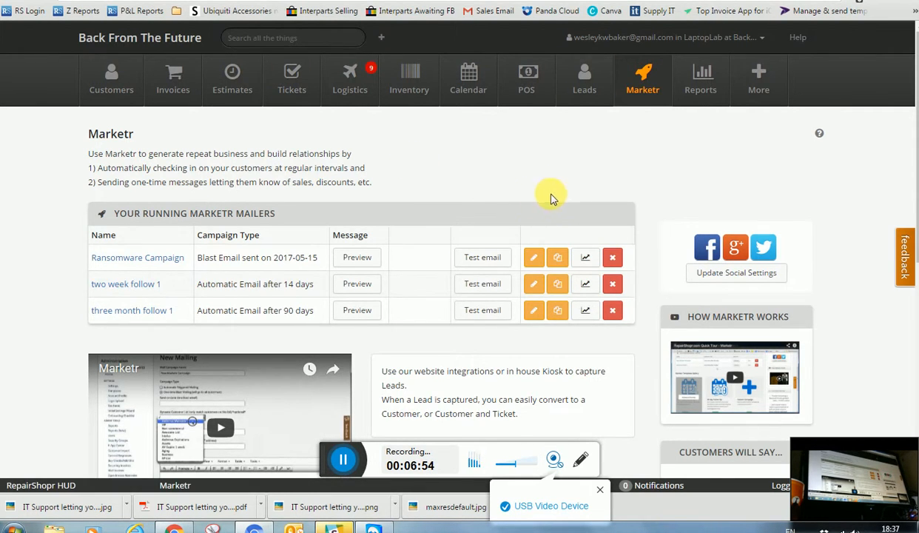
Go to the Reports page with its customer, sales and ticket reports
left_click(701, 87)
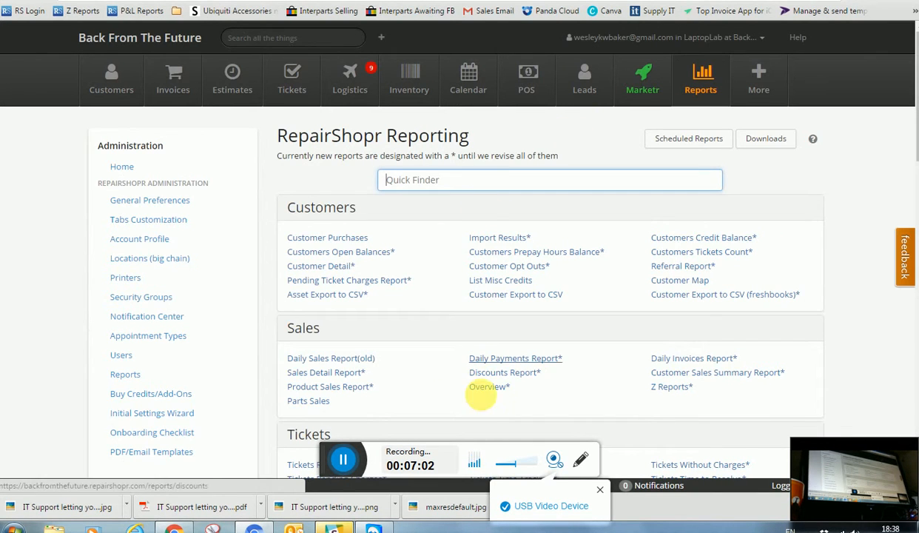
Scroll through the available reports, then return to the Back From The Future dashboard
scroll(481, 392, "down", 3)
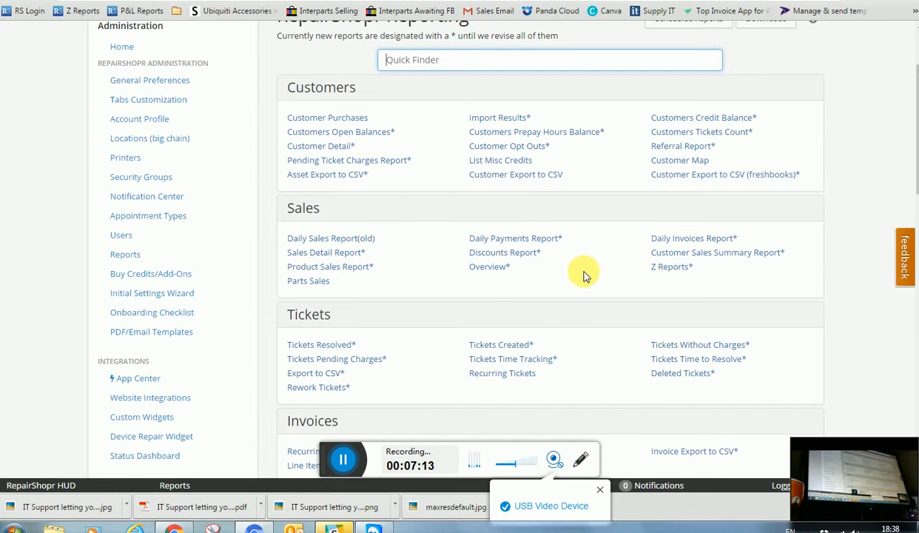
scroll(444, 348, "down", 2)
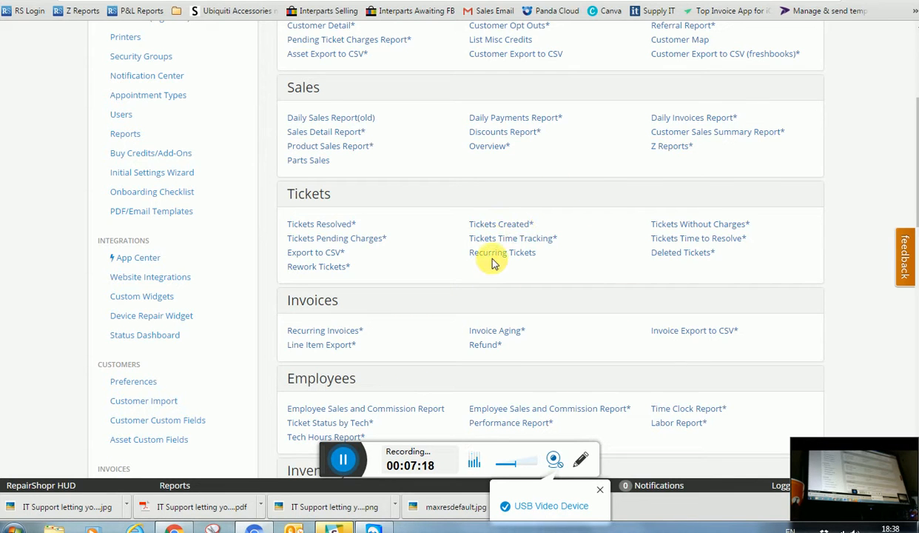
scroll(518, 250, "up", 3)
scroll(542, 249, "up", 1)
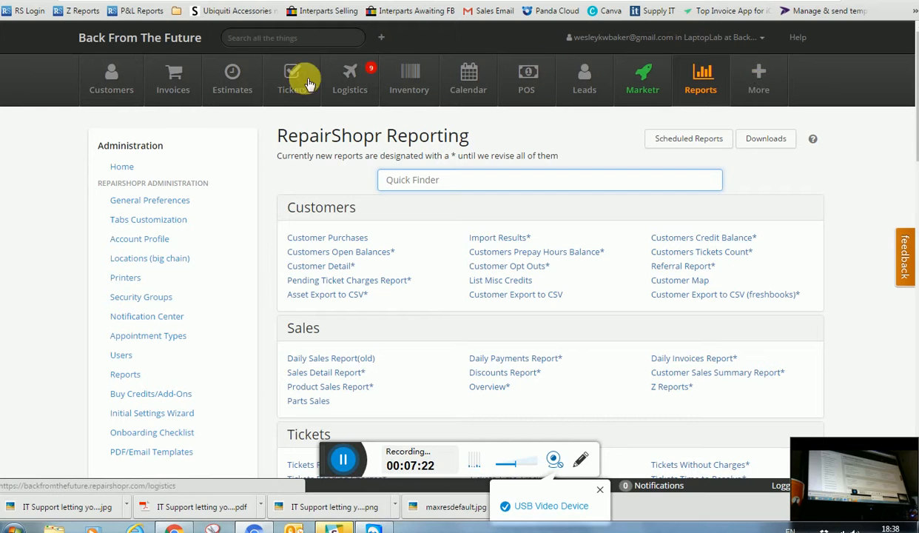
left_click(120, 37)
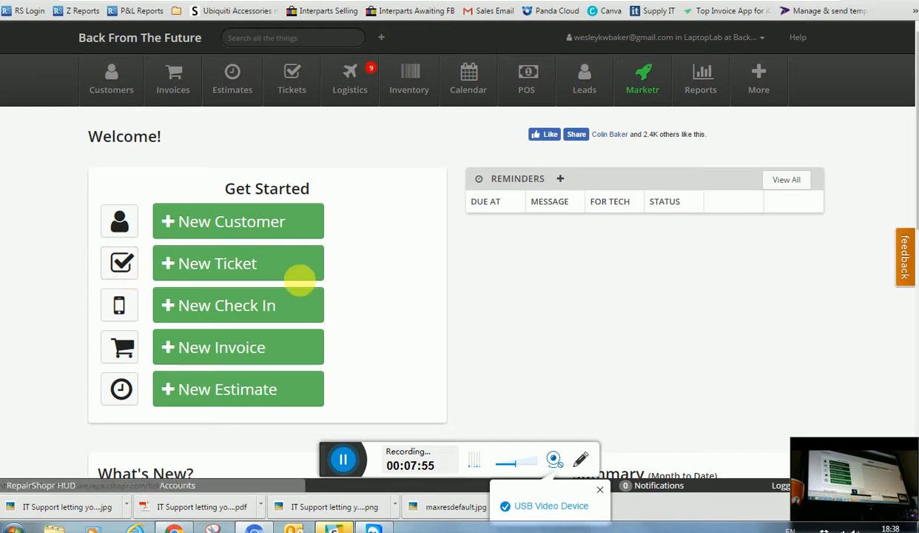
Start a new reminder for the matching customer with the note 'please call him'
left_click(562, 181)
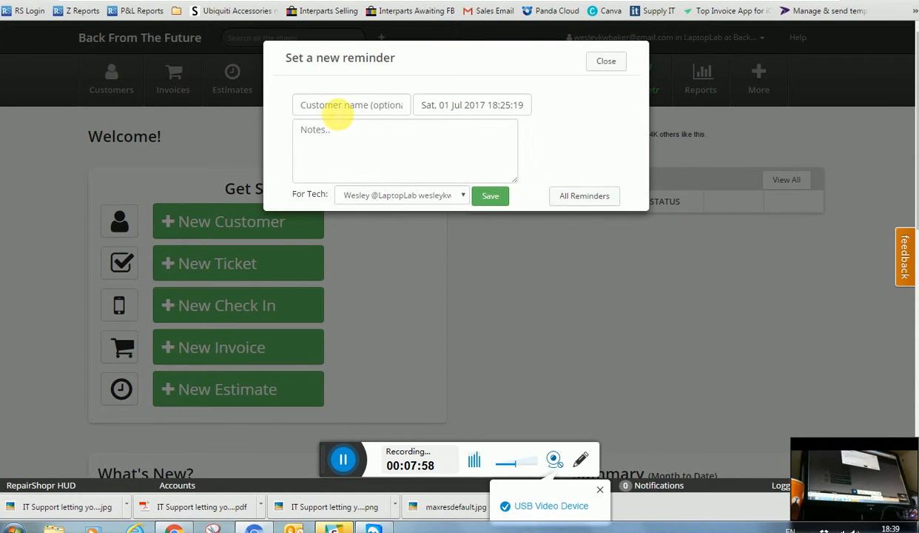
left_click(335, 112)
type("c")
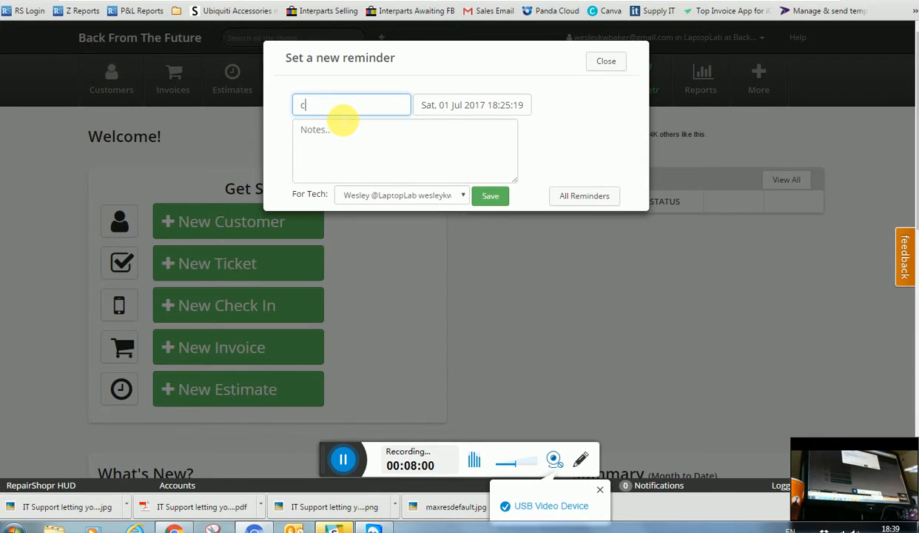
type("oli")
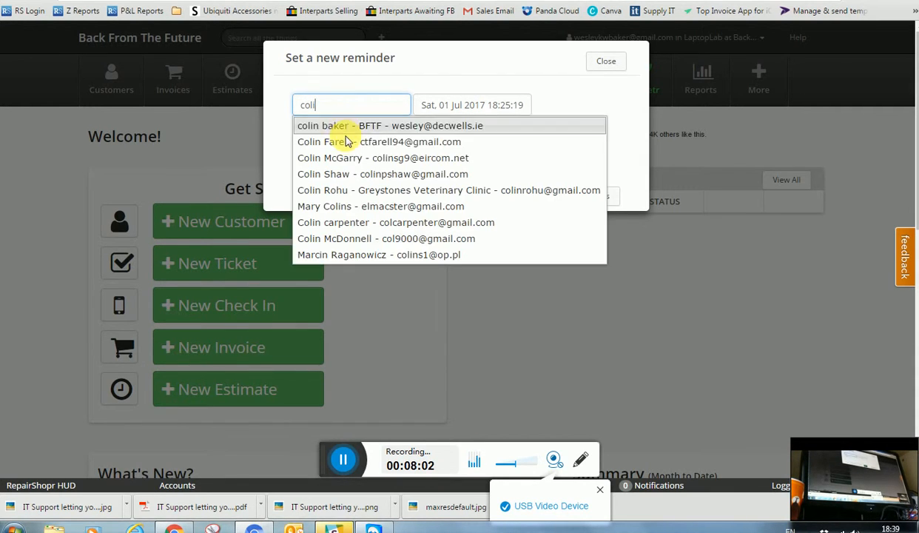
left_click(339, 125)
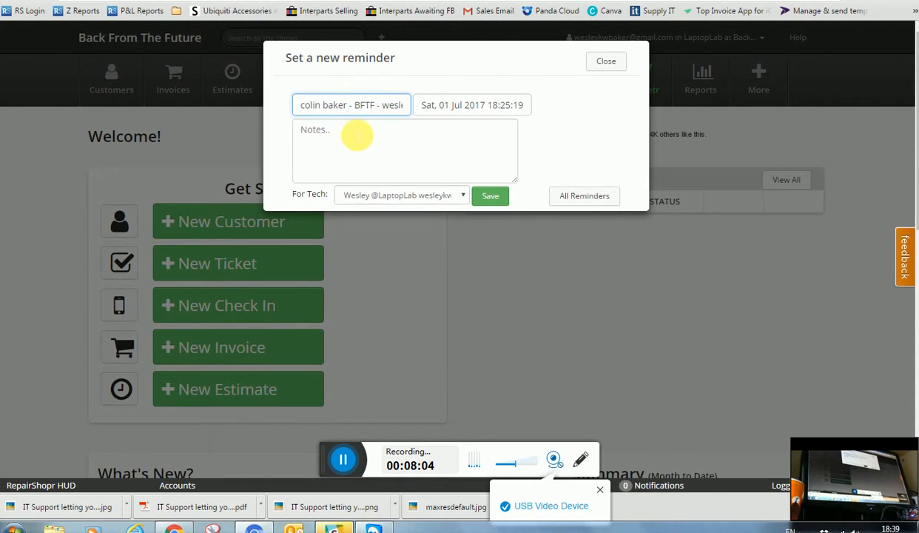
left_click(357, 148)
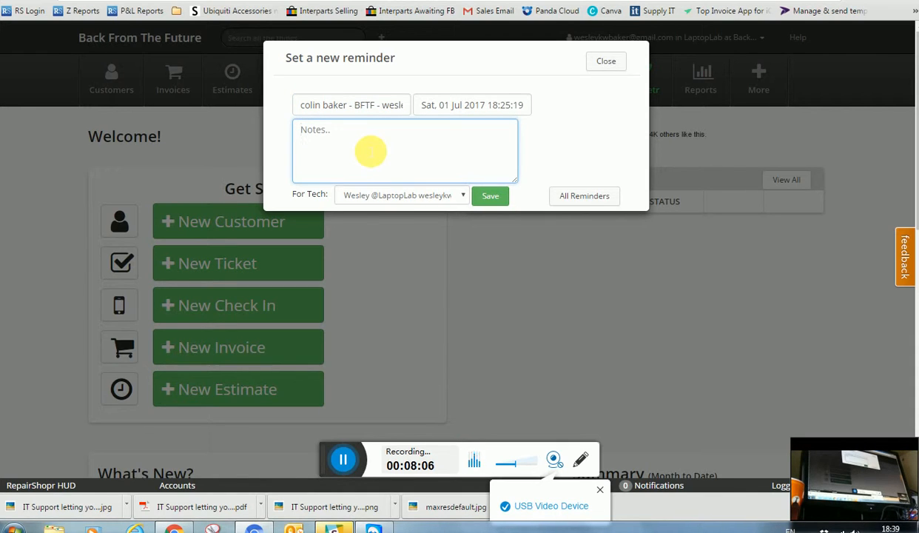
type("pleas")
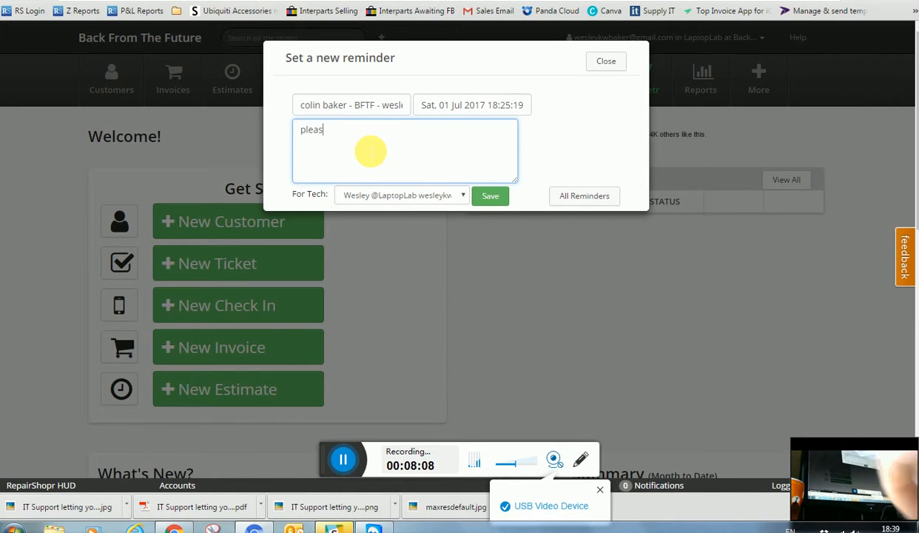
type("e call")
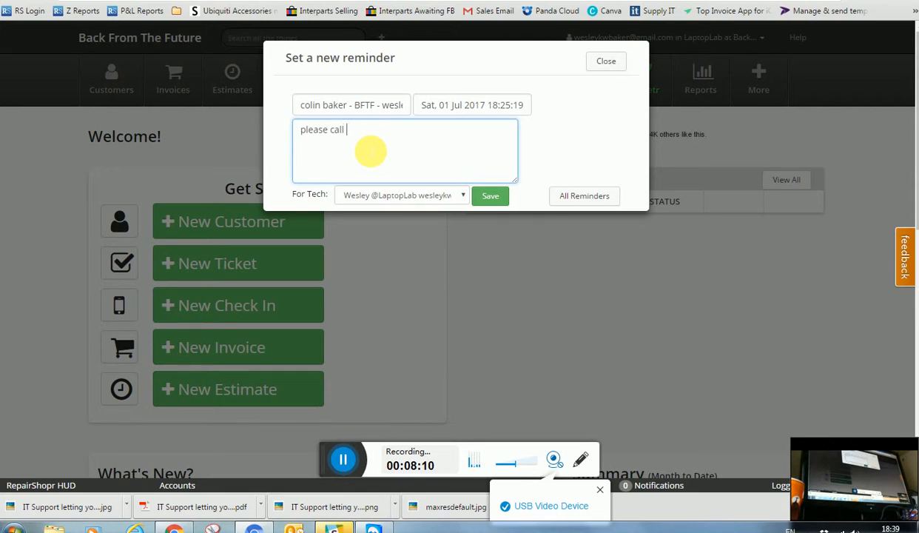
type(" him")
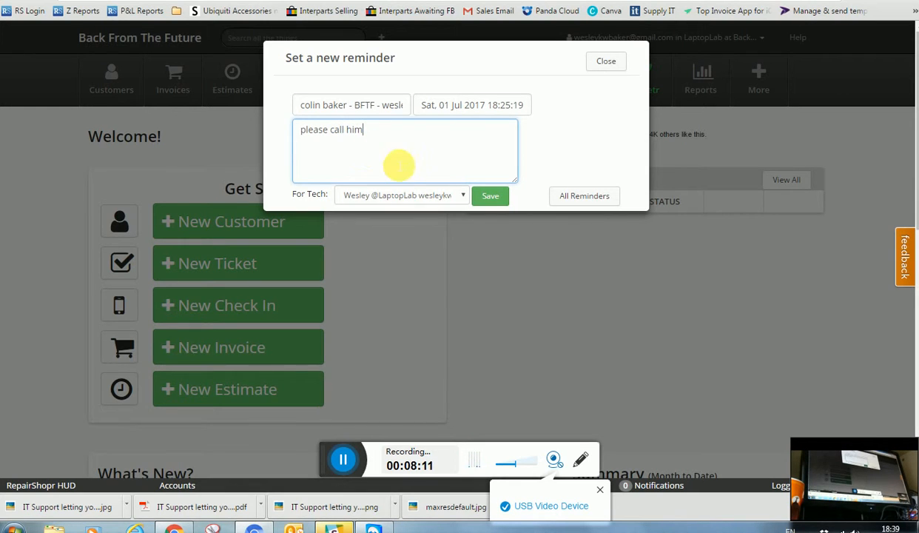
Assign the reminder to another technician, save it, then clear it from the dashboard
left_click(404, 199)
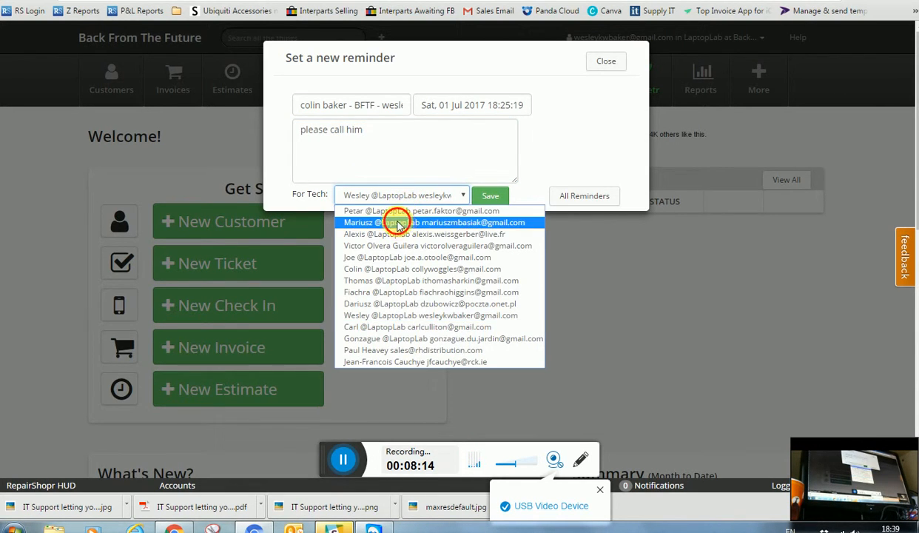
left_click(399, 222)
left_click(489, 197)
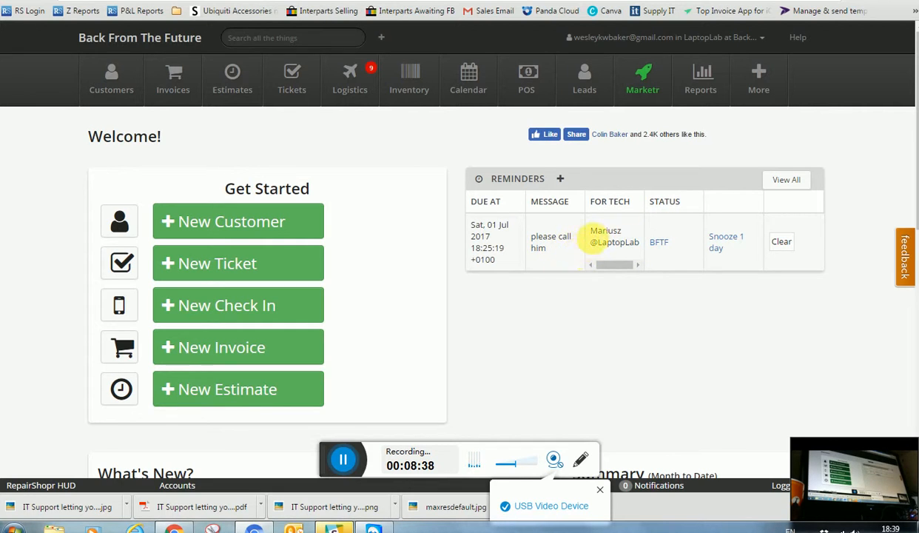
left_click(784, 244)
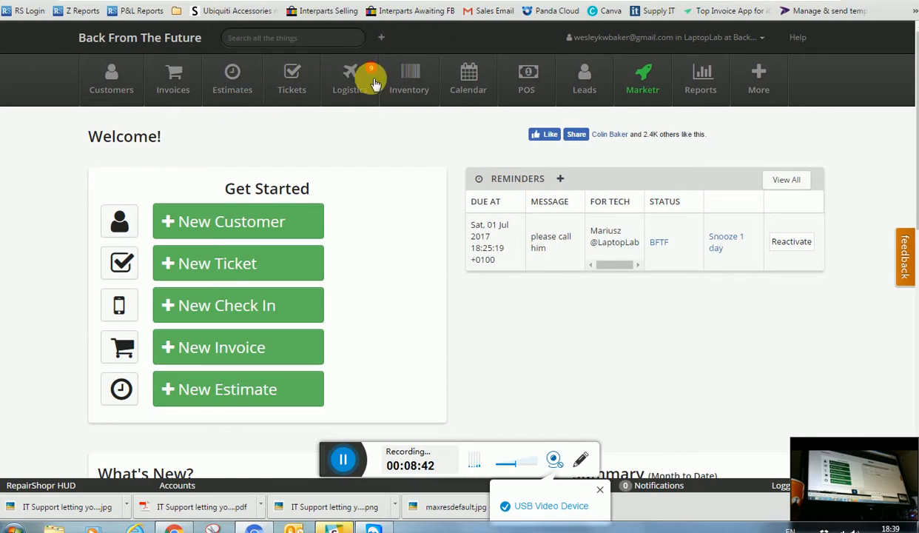
left_click(263, 40)
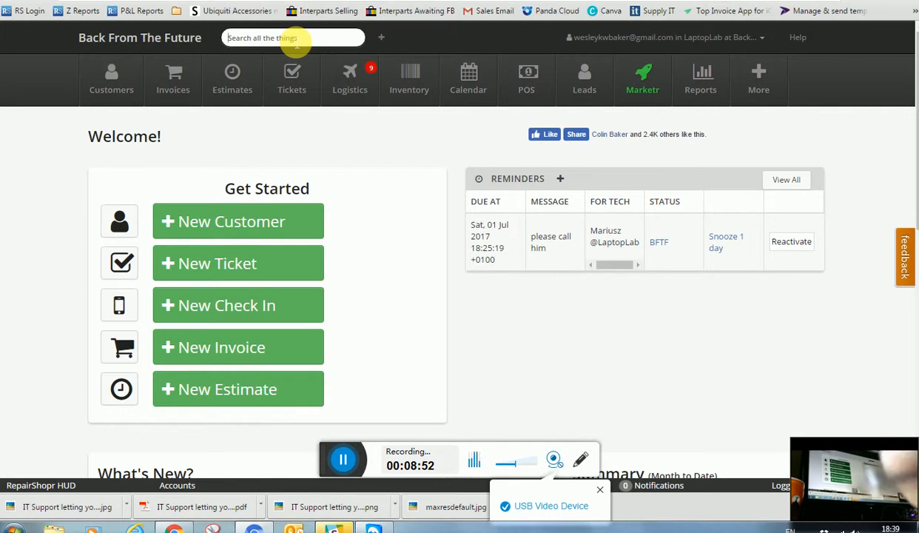
type("del")
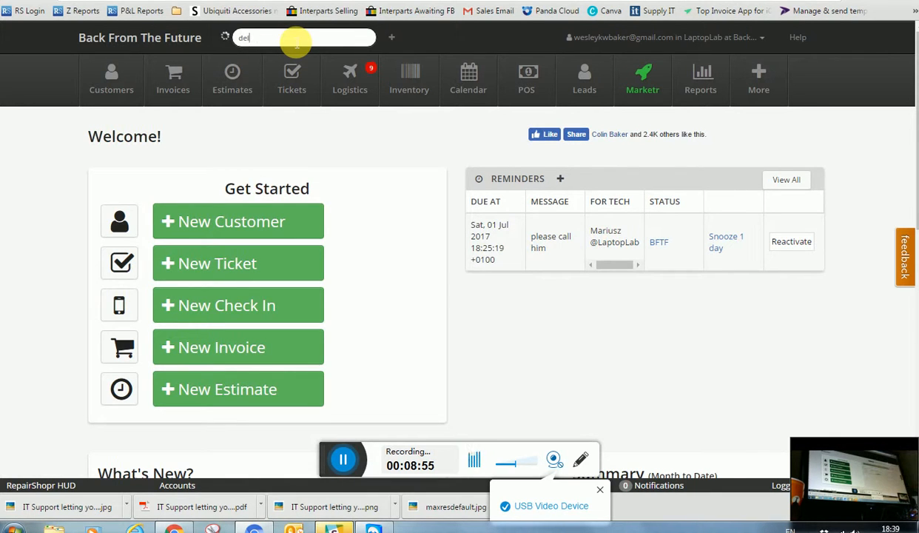
type("l dc jac")
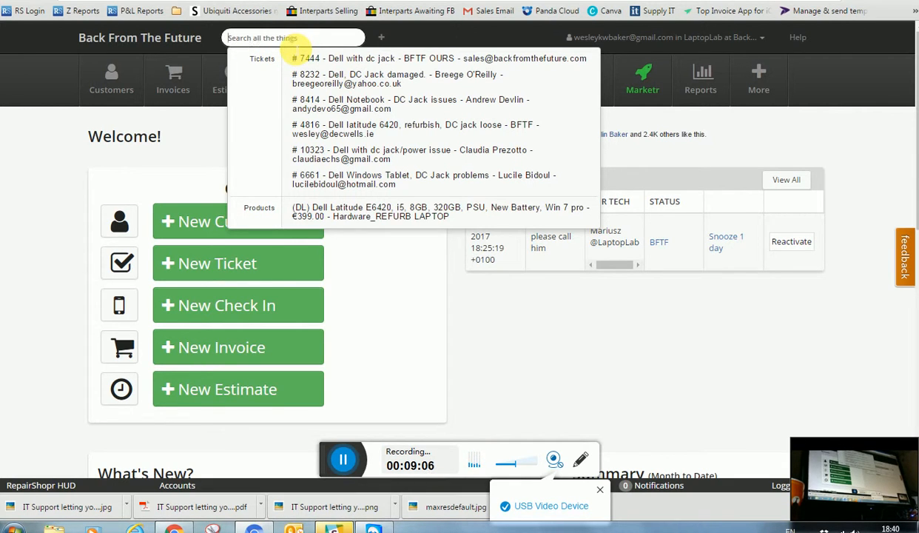
left_click(298, 43)
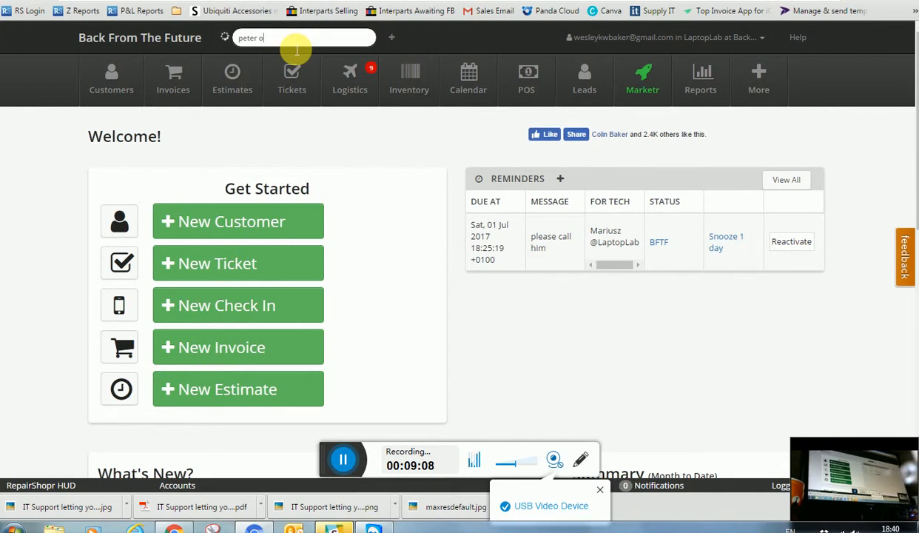
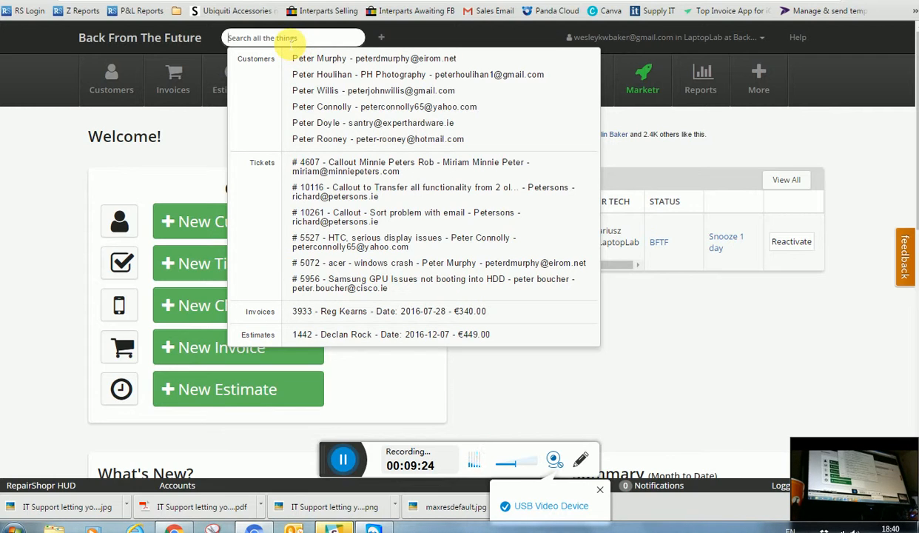
left_click(672, 368)
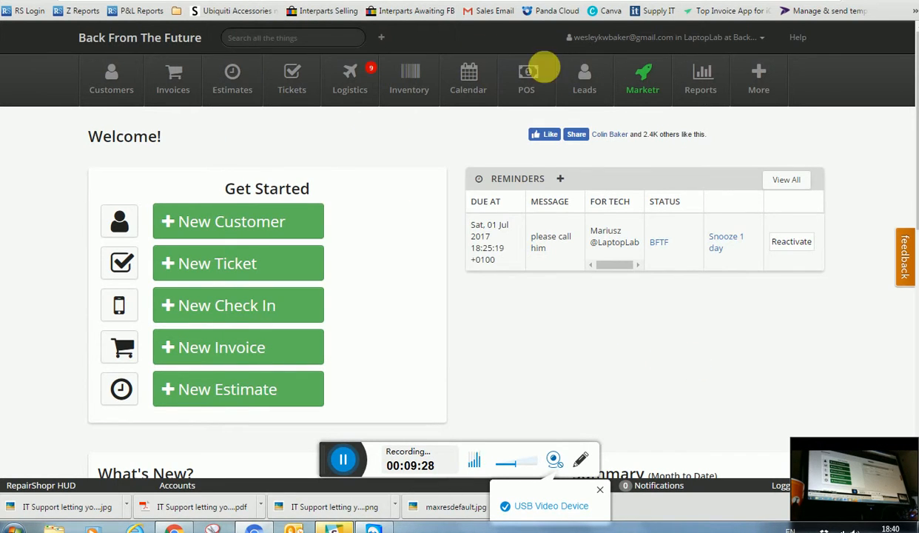
Show the account dropdown with its settings, location and sign-out options
left_click(703, 37)
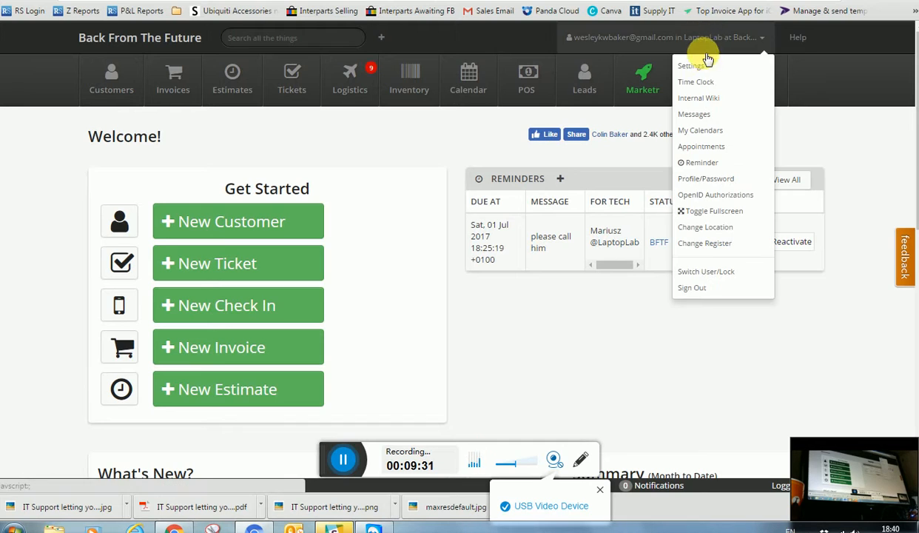
Switch the working location to LaptopLab at Back From The Future and go to the Knowledge Base help site
left_click(703, 226)
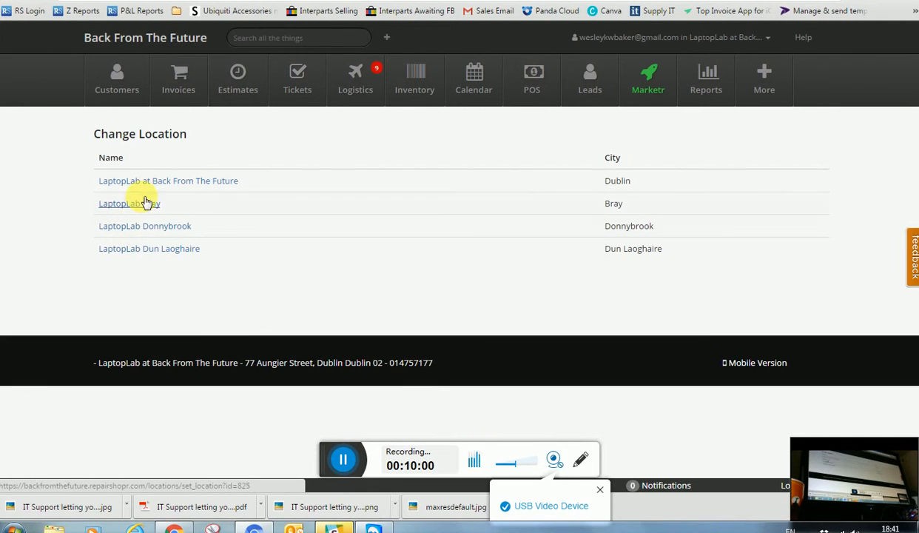
left_click(167, 183)
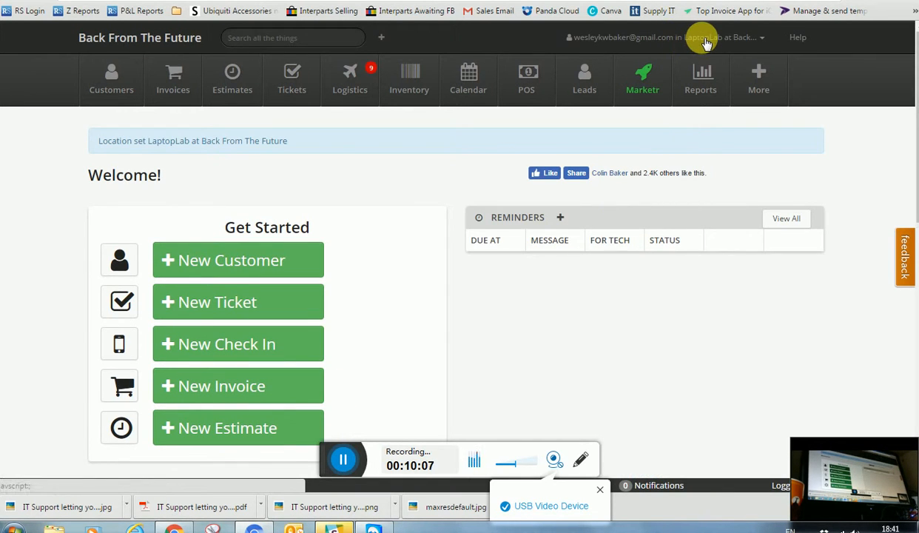
left_click(706, 38)
left_click(705, 41)
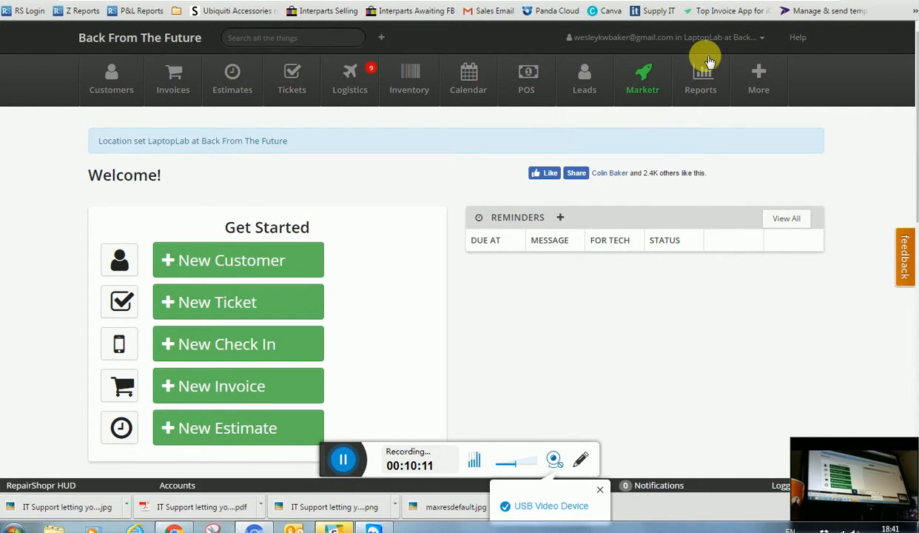
left_click(798, 37)
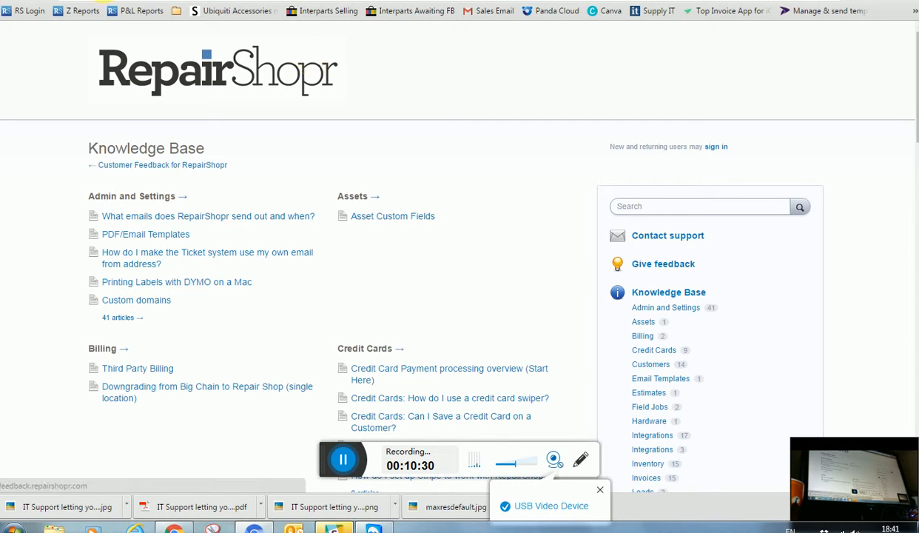
Return to the RepairShopr welcome dashboard using the RS Login bookmark
left_click(372, 196)
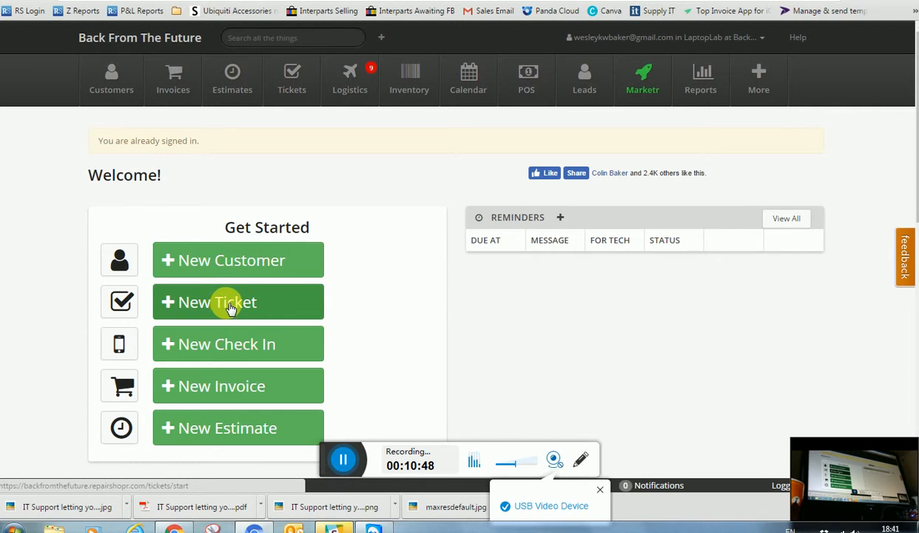
Start a new customer record and enter the customer's first and last name
left_click(227, 265)
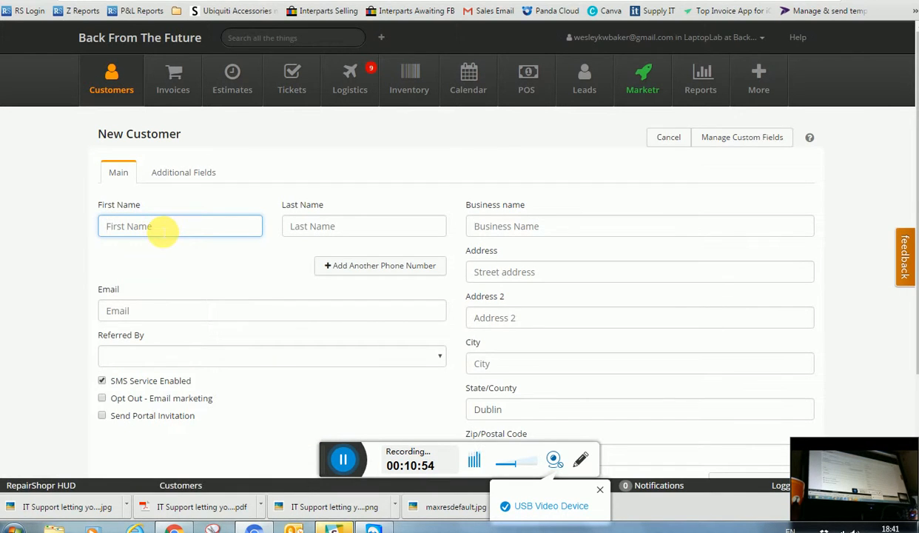
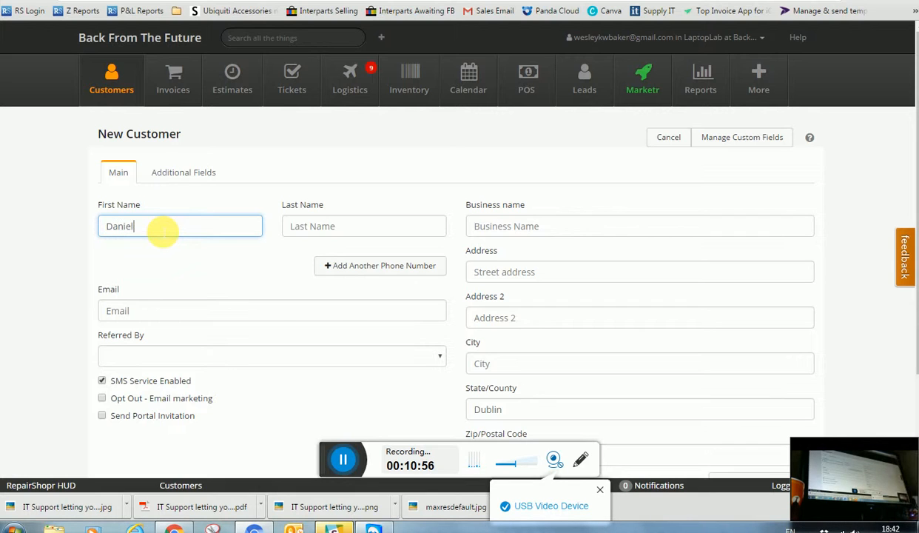
key("Tab")
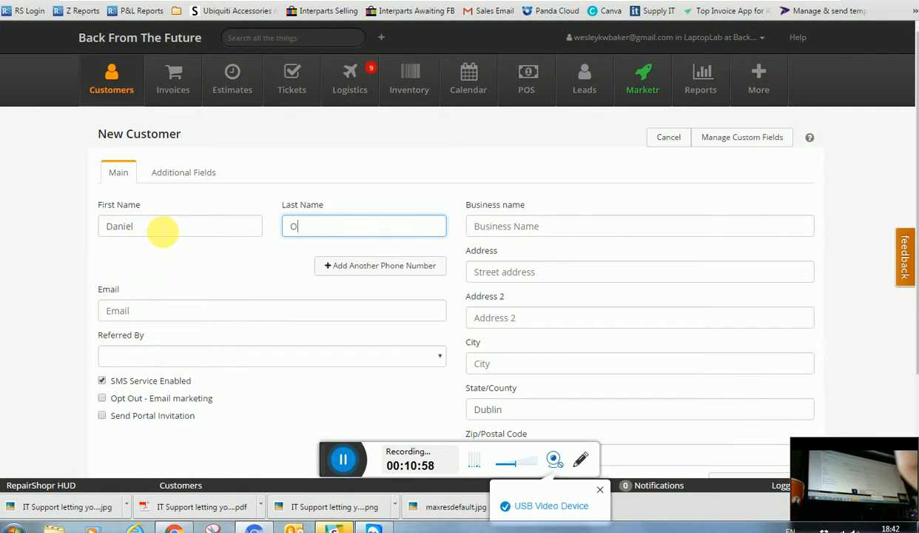
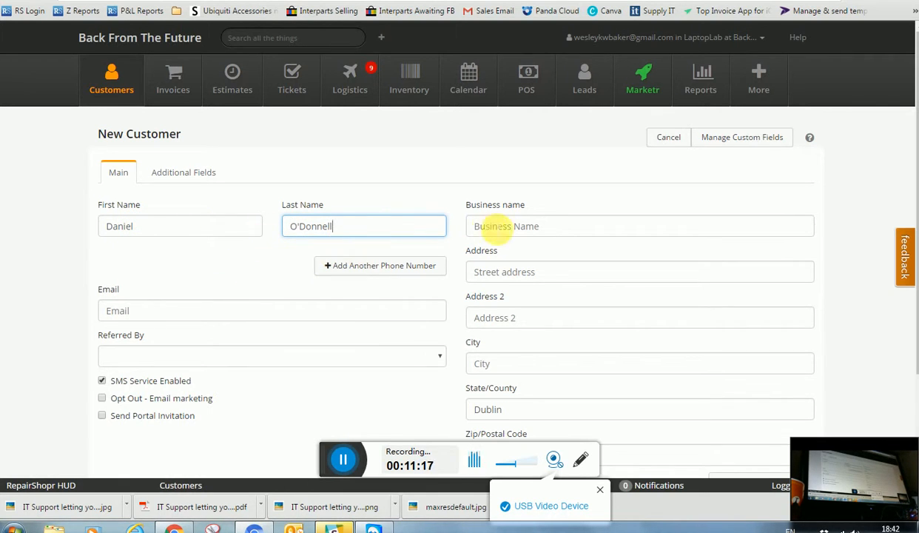
left_click(497, 228)
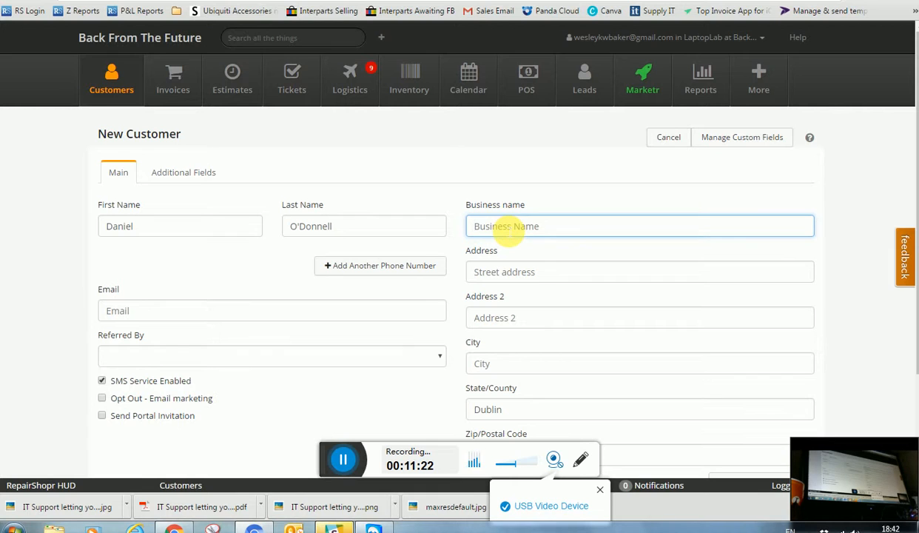
Add a phone number entry with phone type Mobile
left_click(346, 267)
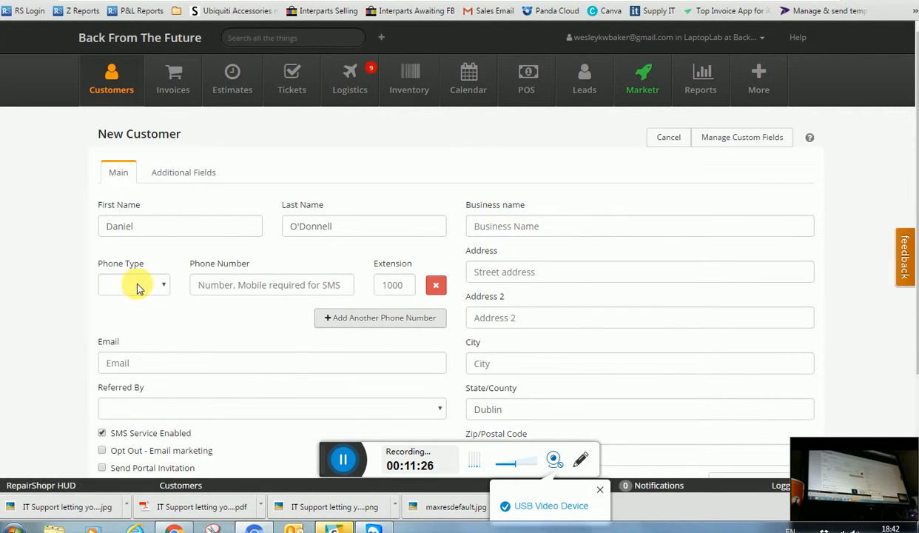
left_click(137, 289)
left_click(138, 330)
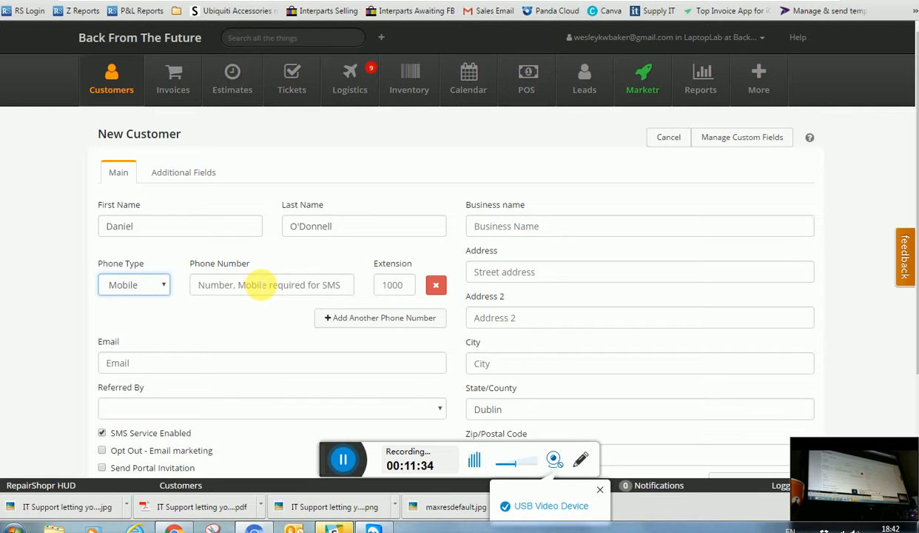
left_click(246, 292)
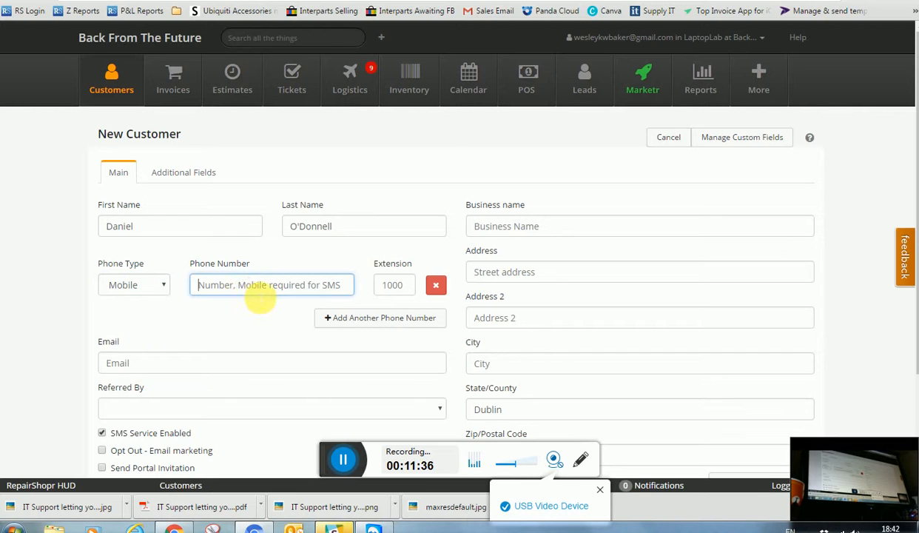
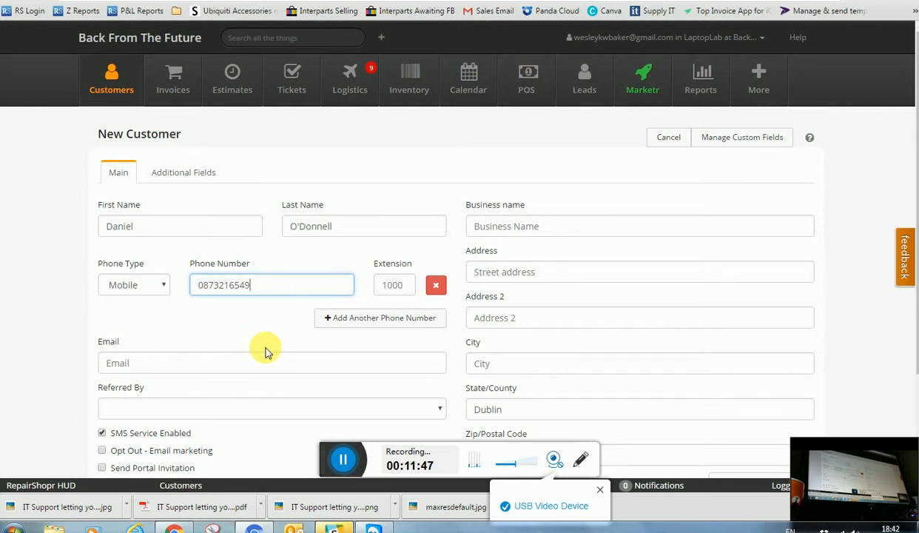
Enter the customer's phone number and e-mail, and set Referred By to 'already regular'
left_click(215, 362)
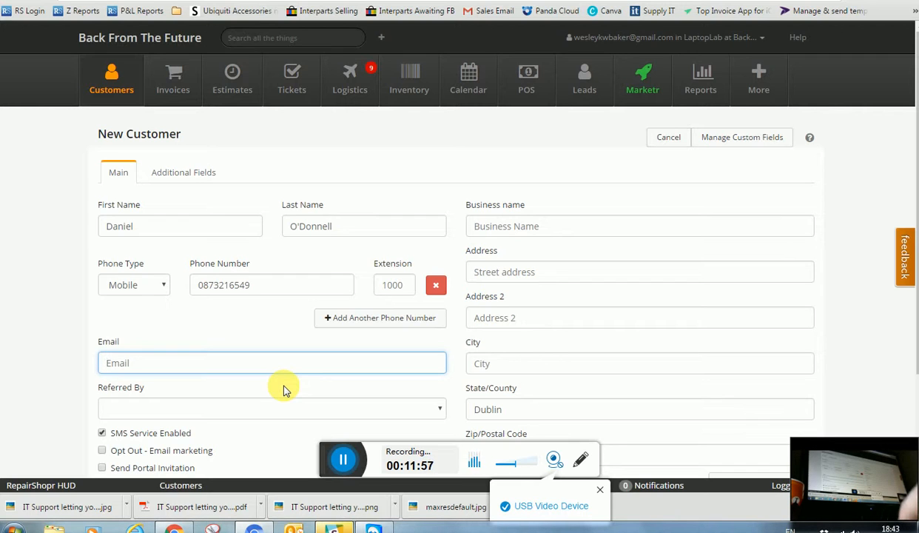
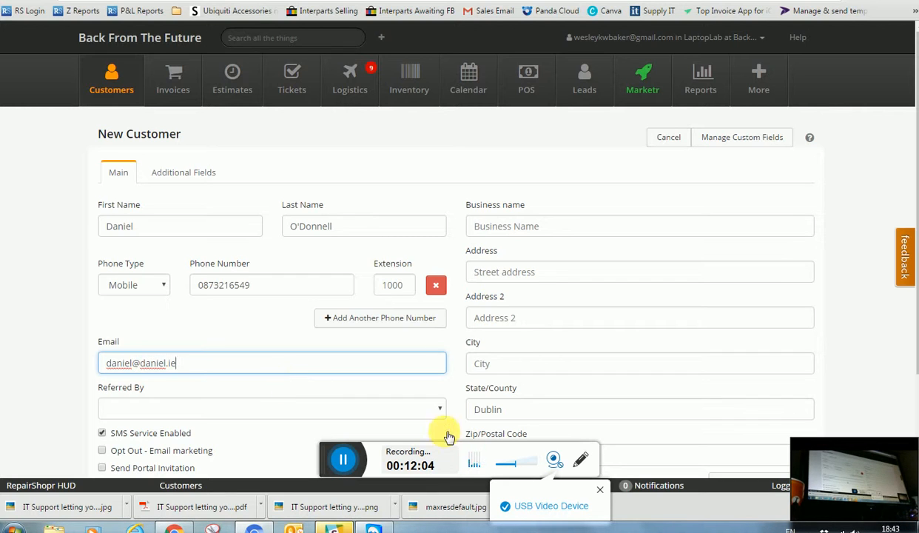
left_click(185, 411)
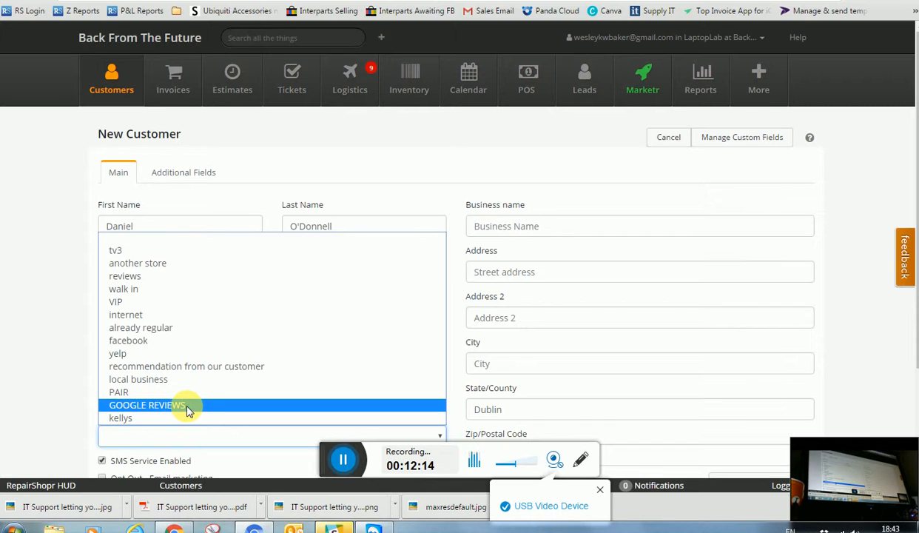
left_click(198, 336)
scroll(400, 390, "down", 3)
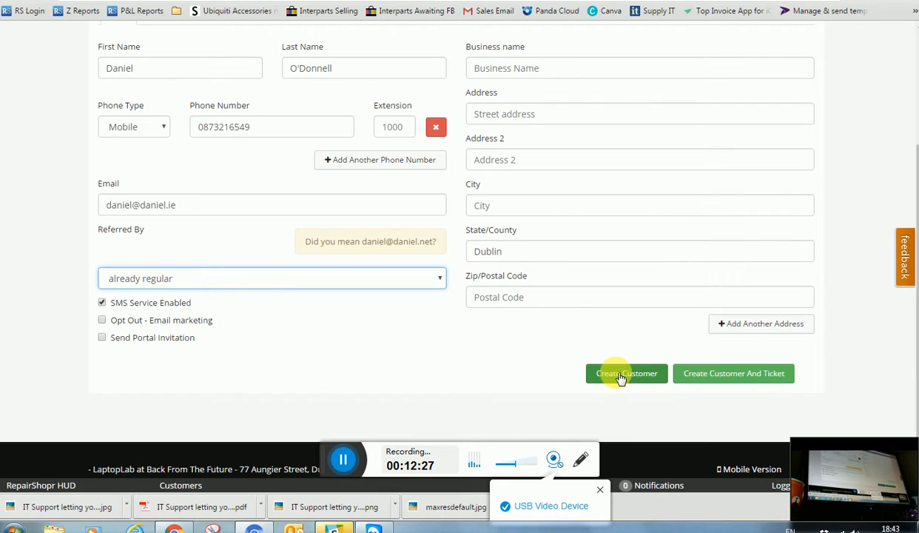
Save the customer and title the ticket 'Macbook Pro possible drive failuire' with issue type apple hardware
left_click(709, 375)
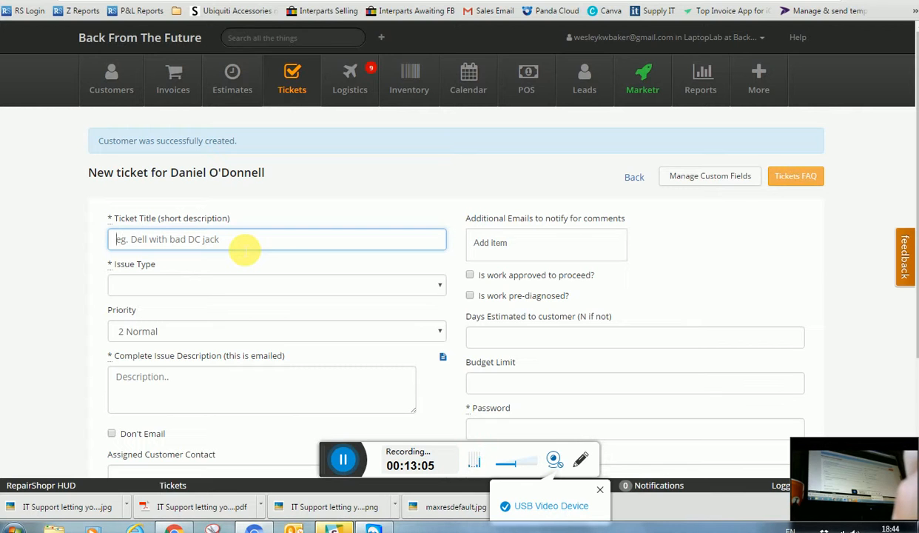
type("M")
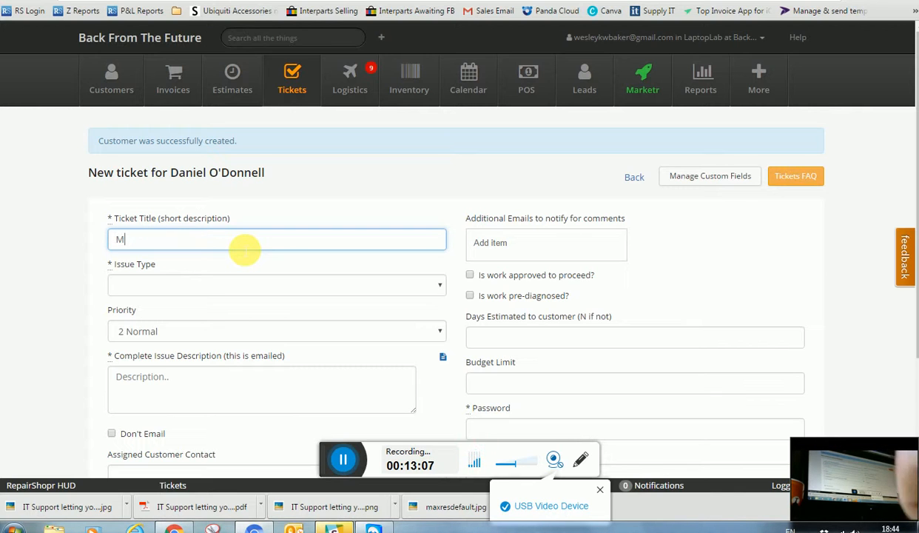
type("acbook P")
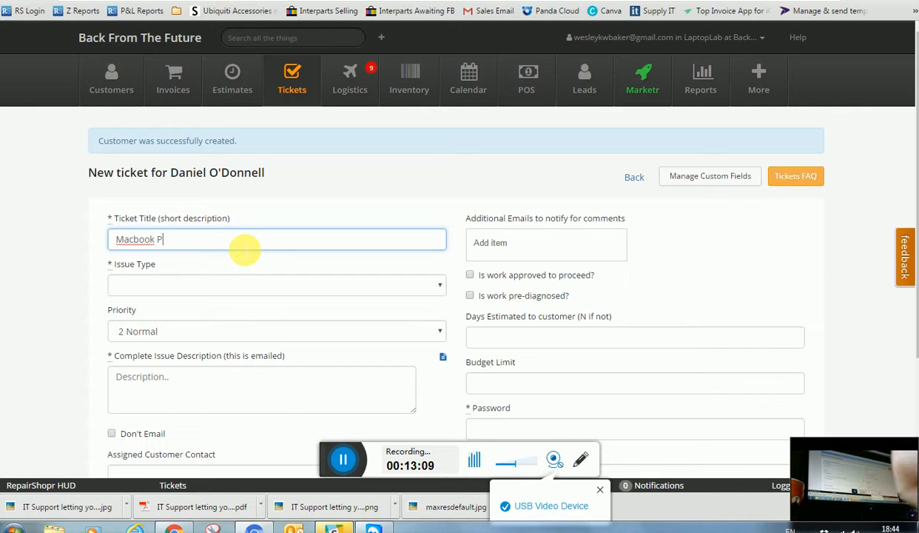
type("ro pos")
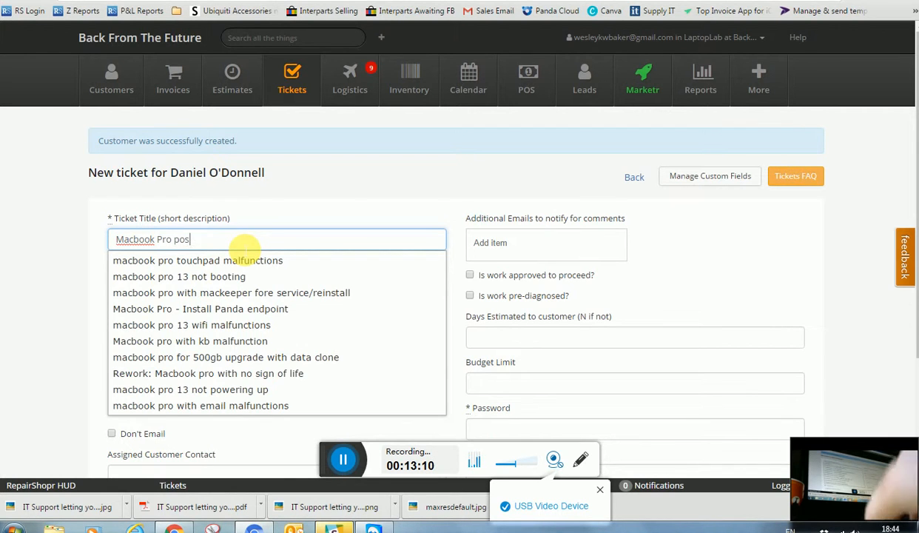
type("sible drive ")
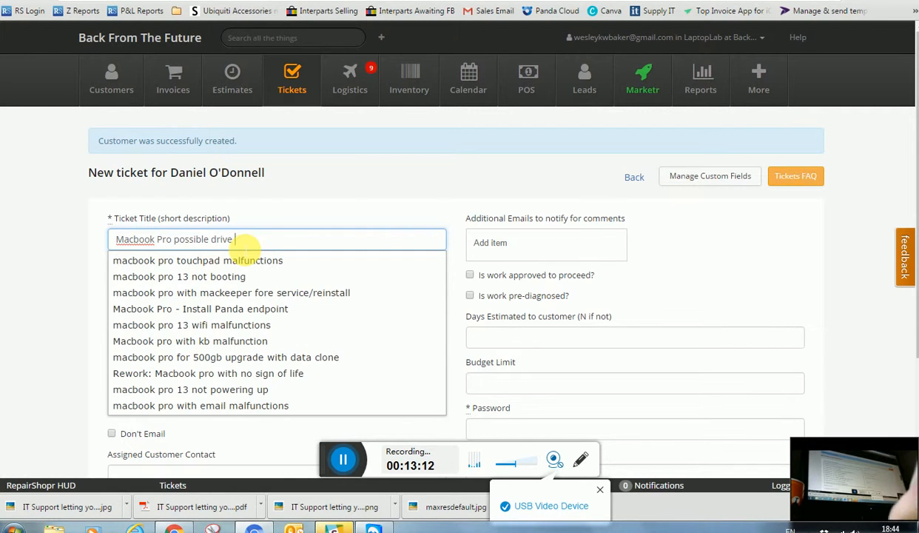
type("failuire")
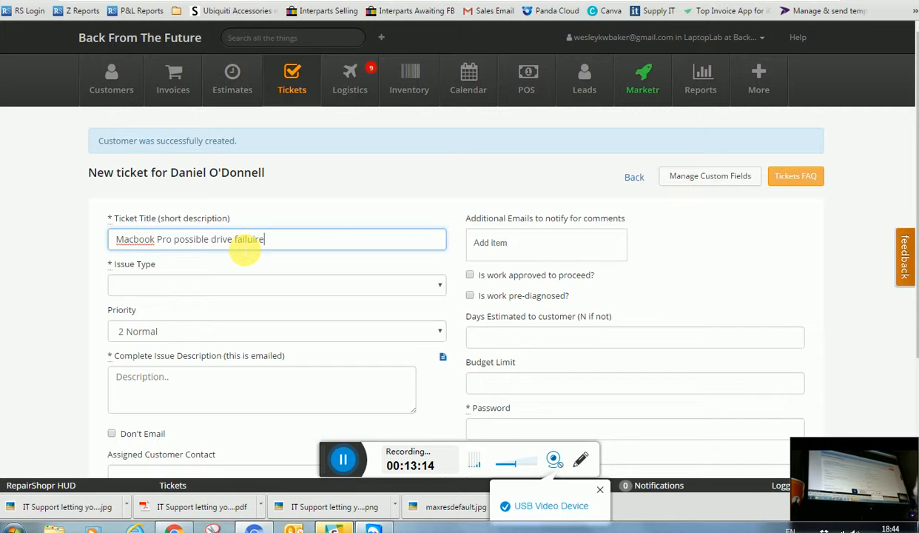
left_click(220, 287)
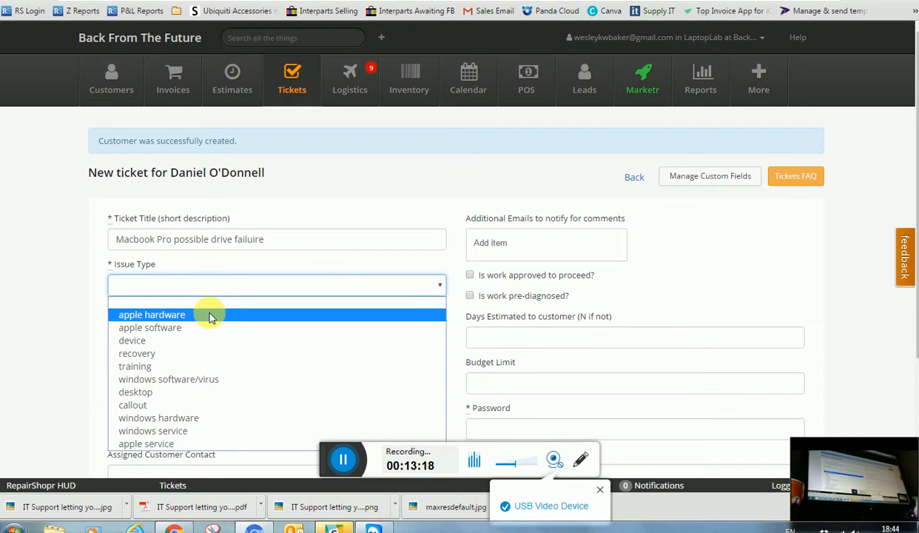
left_click(211, 316)
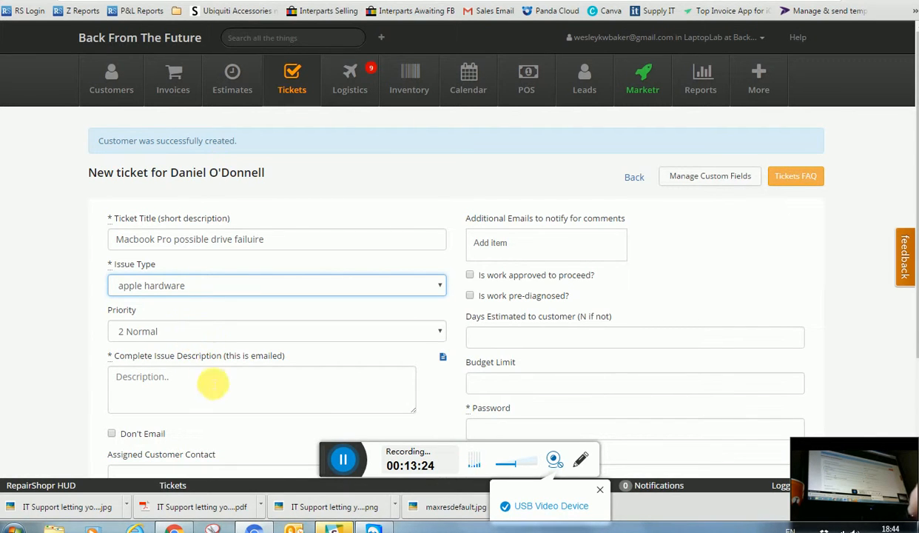
left_click(215, 384)
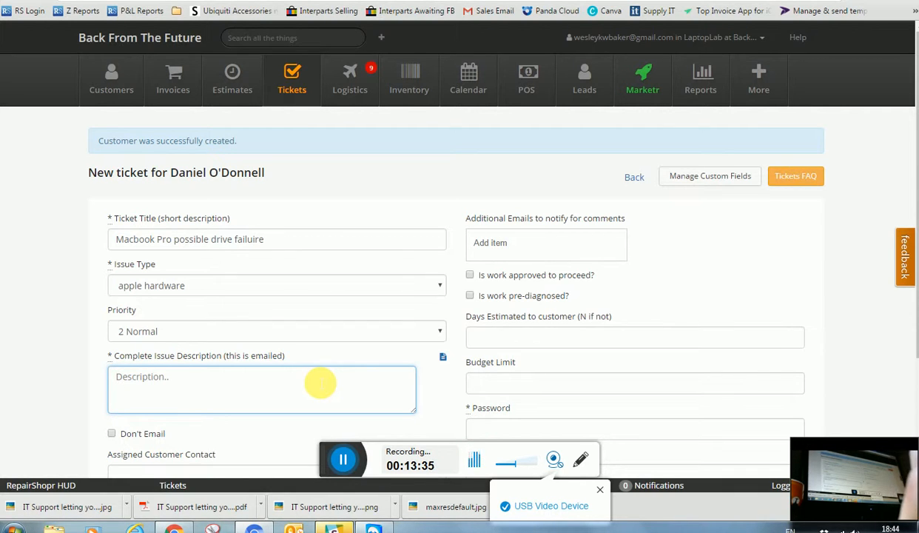
Describe the issue: mac not starting into OS, customer urgently needs data, ready by sat
type("mac ")
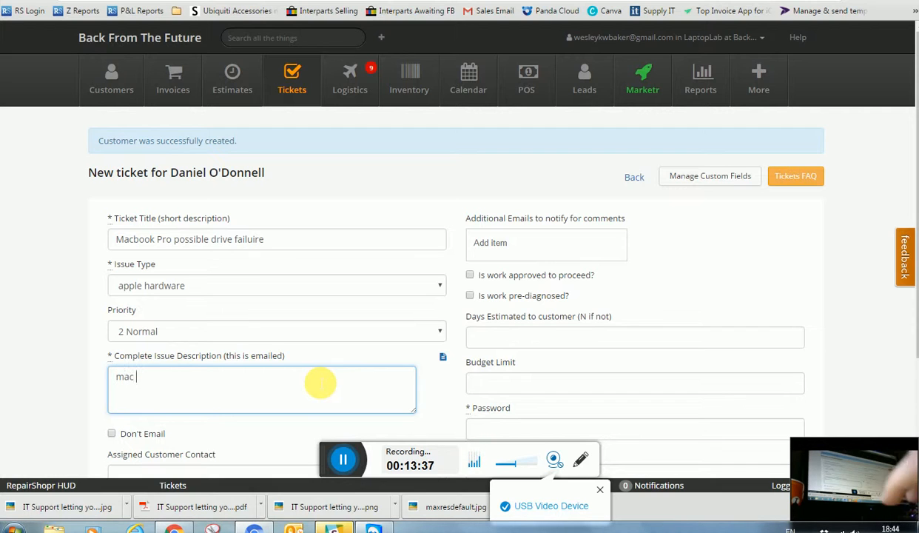
type("is not ")
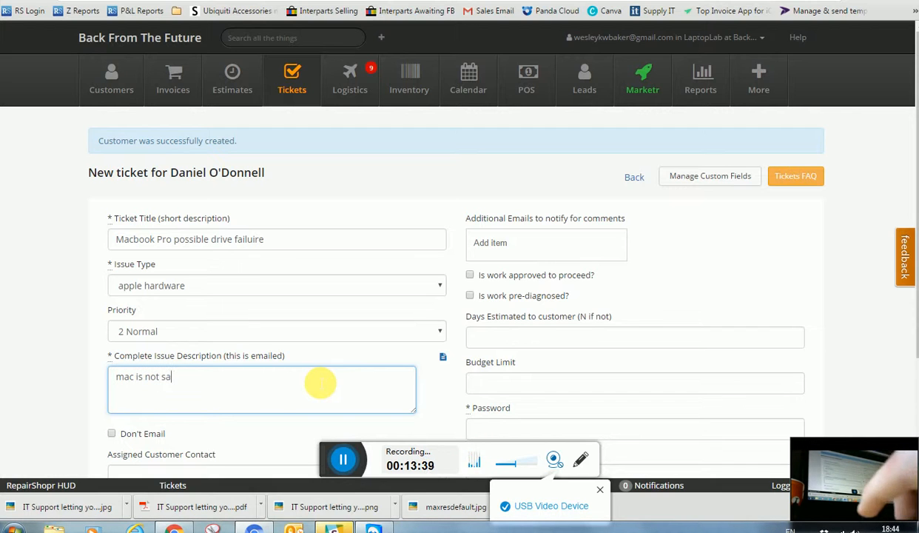
type("starting i")
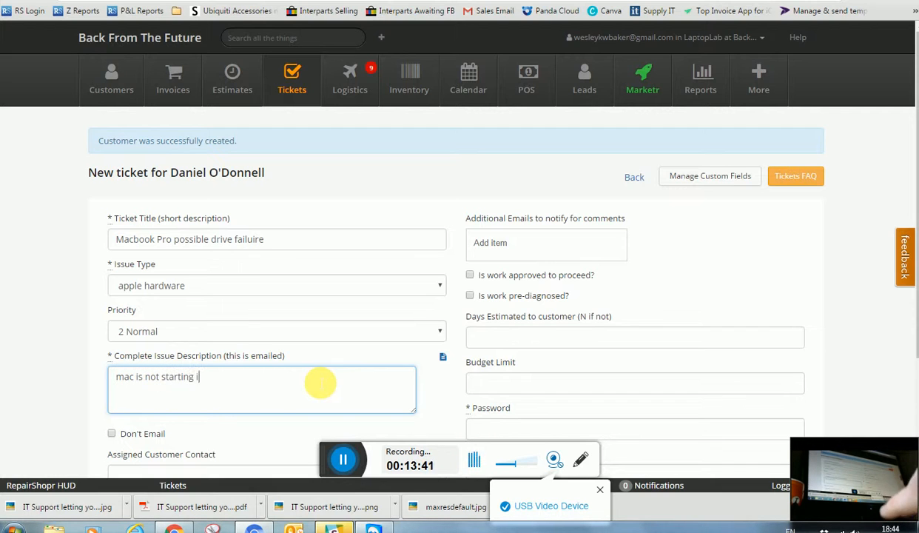
type("nto OS")
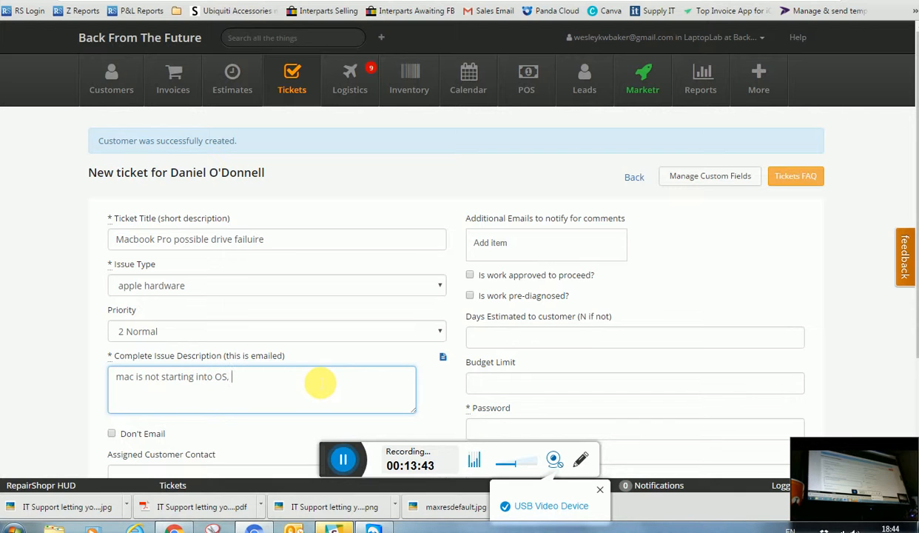
type(", jus")
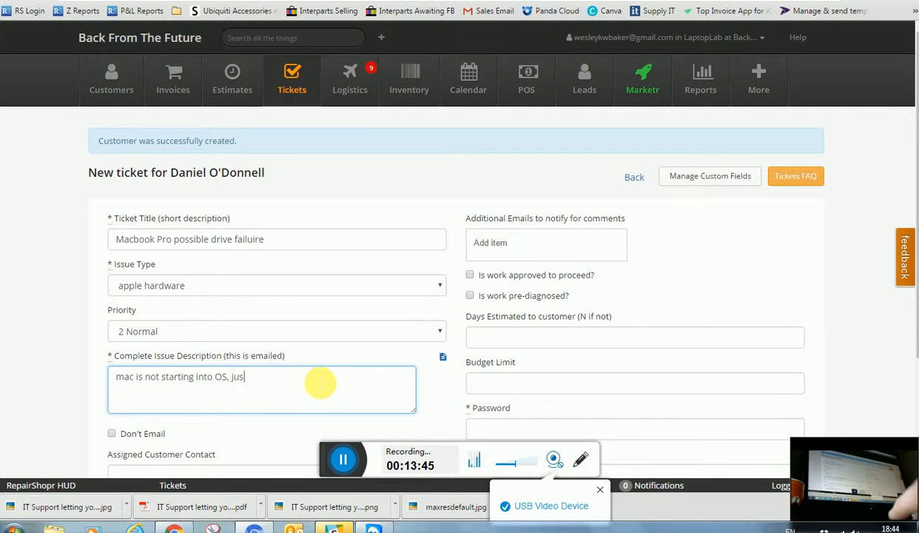
type("t a ")
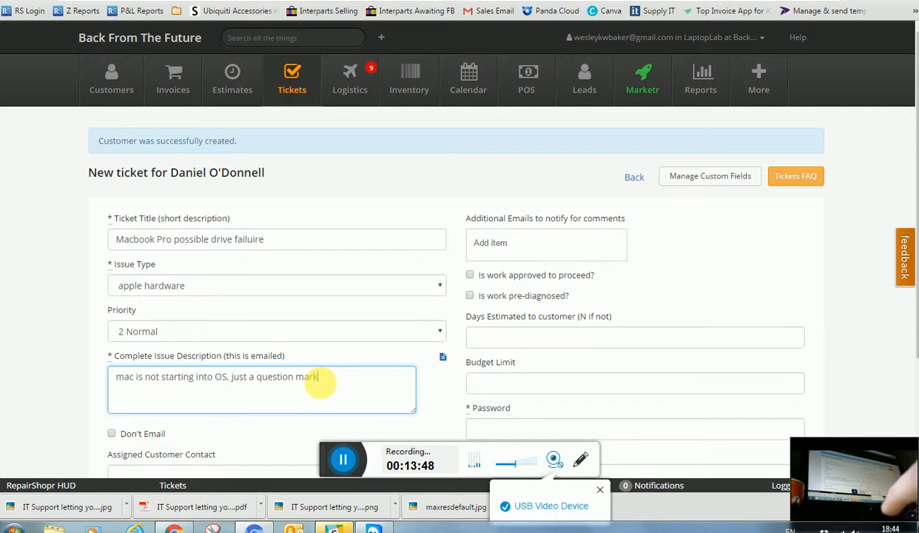
type("question mark")
key("Return")
type("custome")
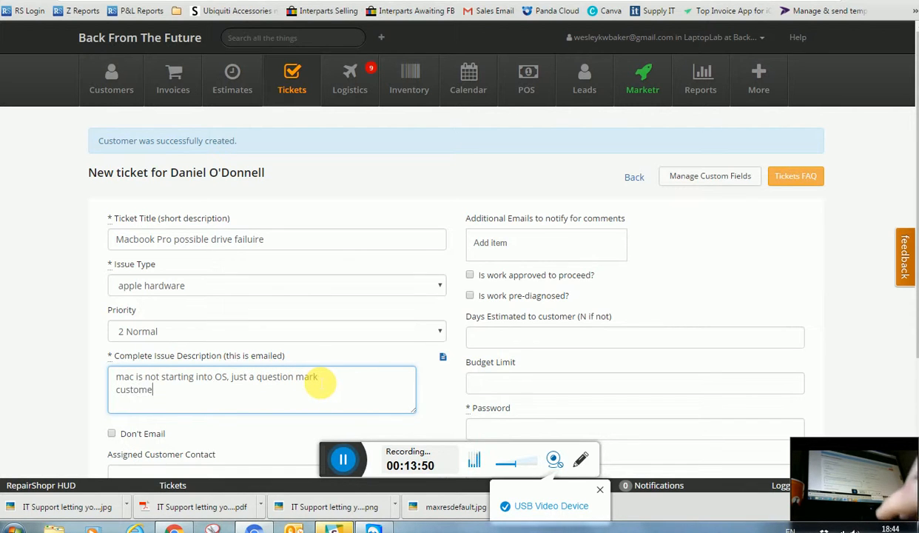
type("r is in u")
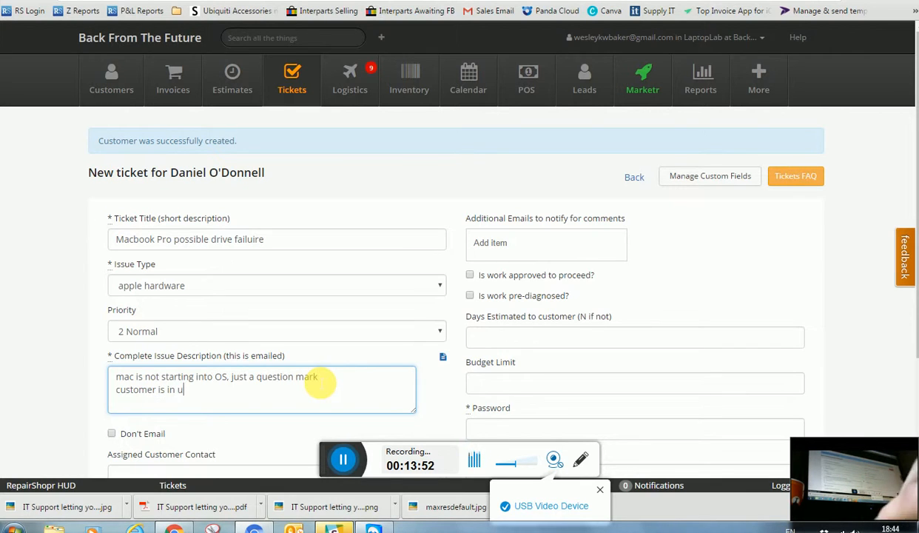
type("rgent need of")
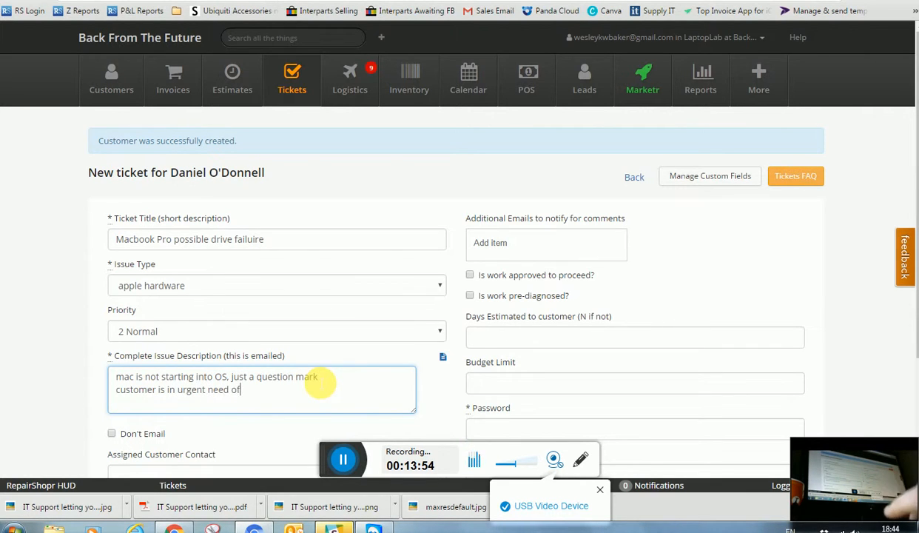
type(" his data")
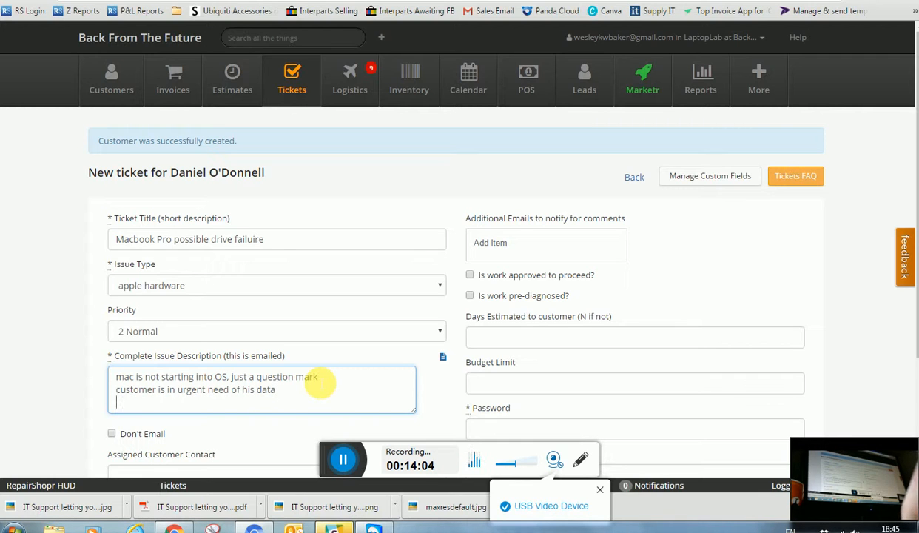
type("mentione")
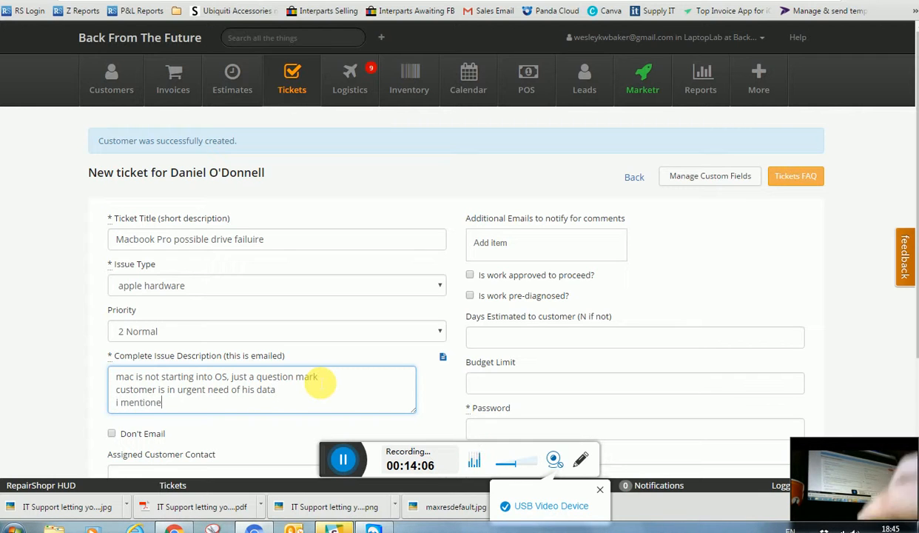
key("BackSpace")
key("BackSpace")
key("BackSpace")
key("BackSpace")
key("BackSpace")
key("BackSpace")
key("BackSpace")
key("BackSpace")
key("BackSpace")
key("BackSpace")
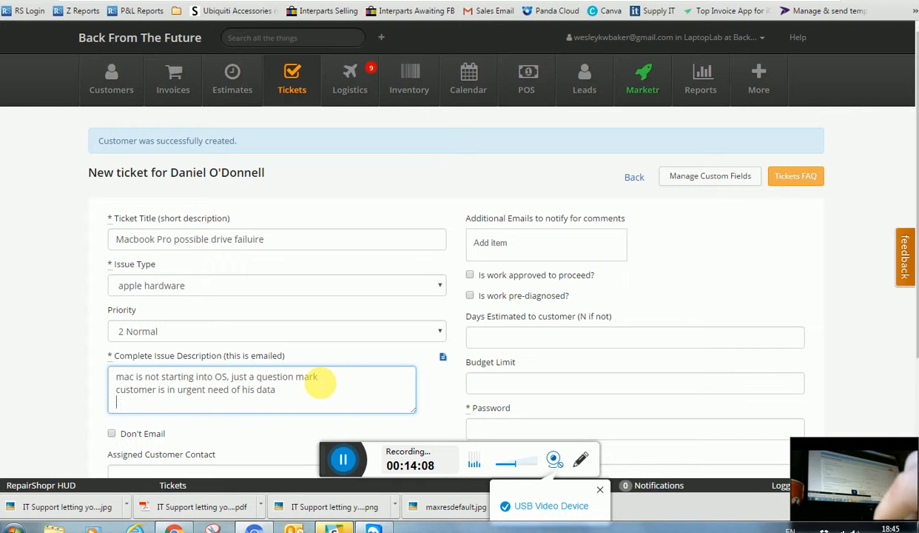
type("should be")
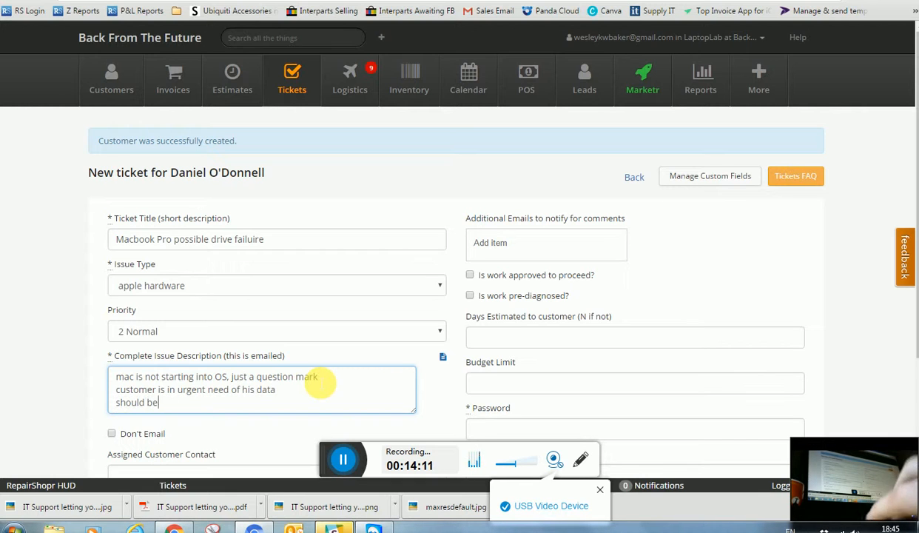
type(" ready by s")
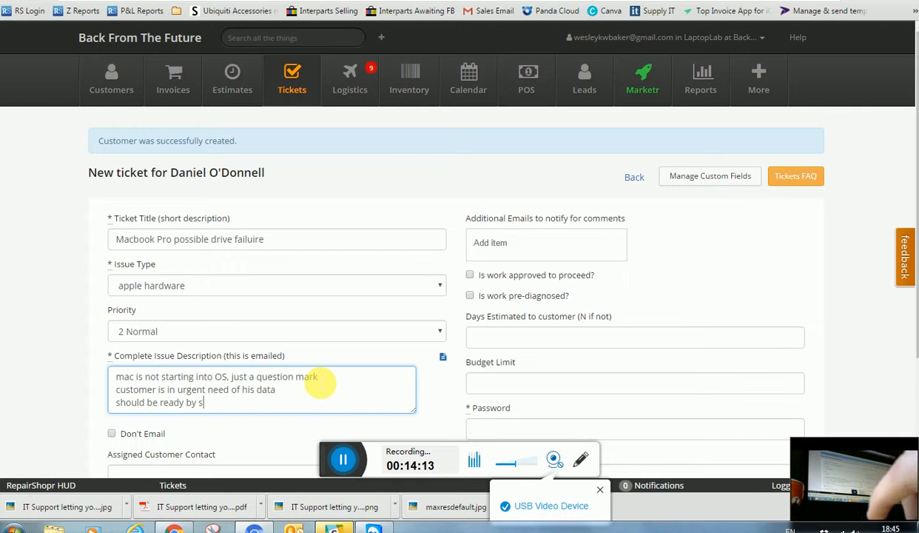
type("at")
key("Return")
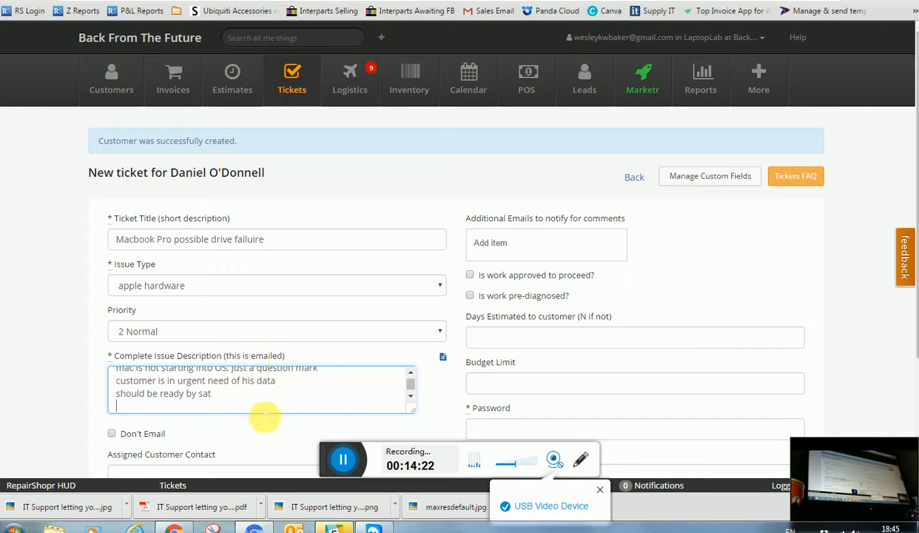
Tick 'Is work approved to proceed?' on the new ticket, leaving pre-diagnosed unticked
scroll(260, 418, "down", 2)
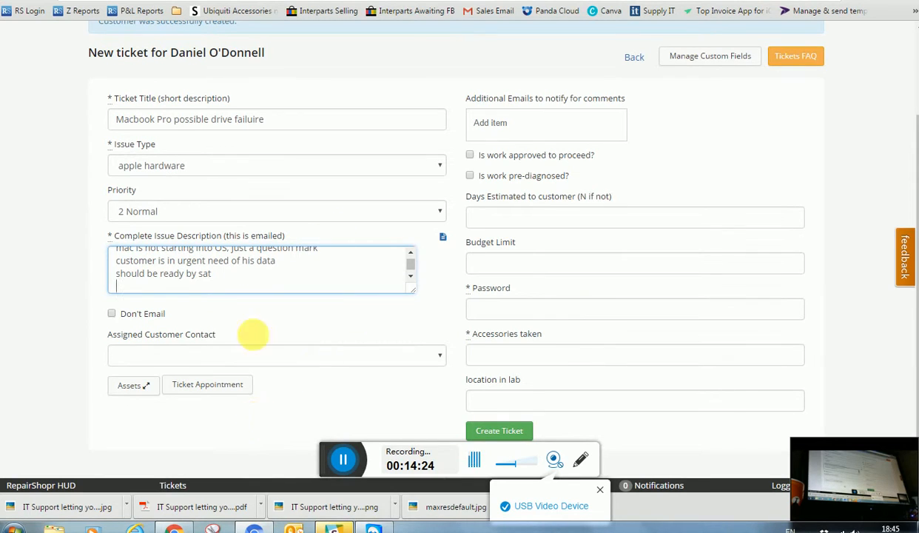
left_click(470, 156)
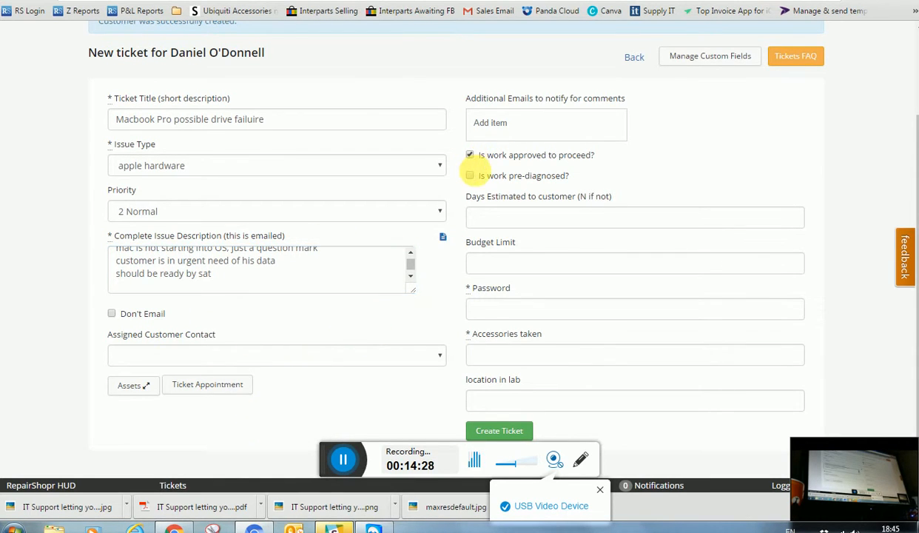
left_click(470, 180)
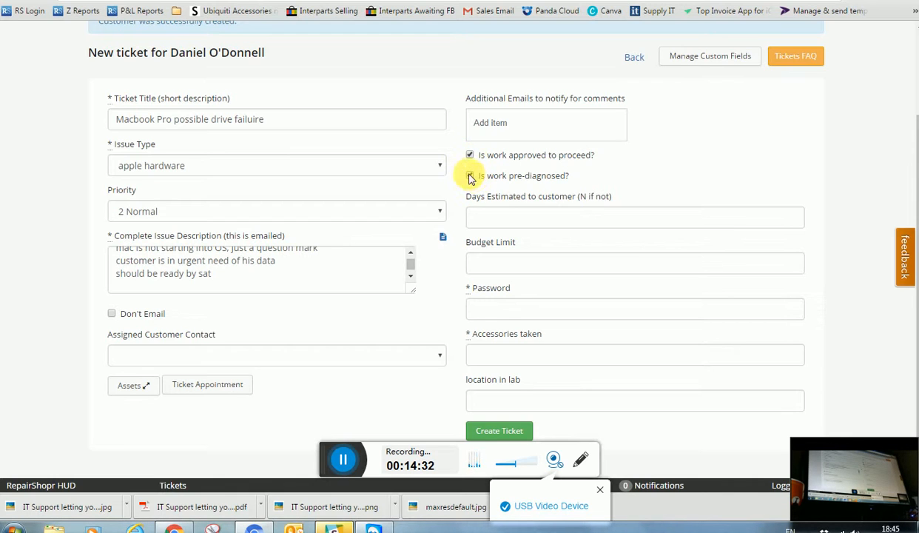
left_click(469, 176)
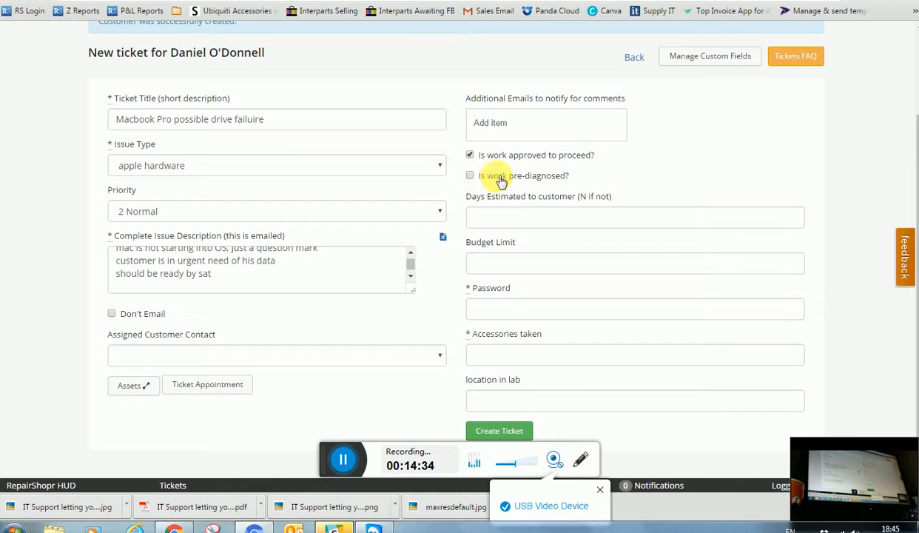
left_click(470, 154)
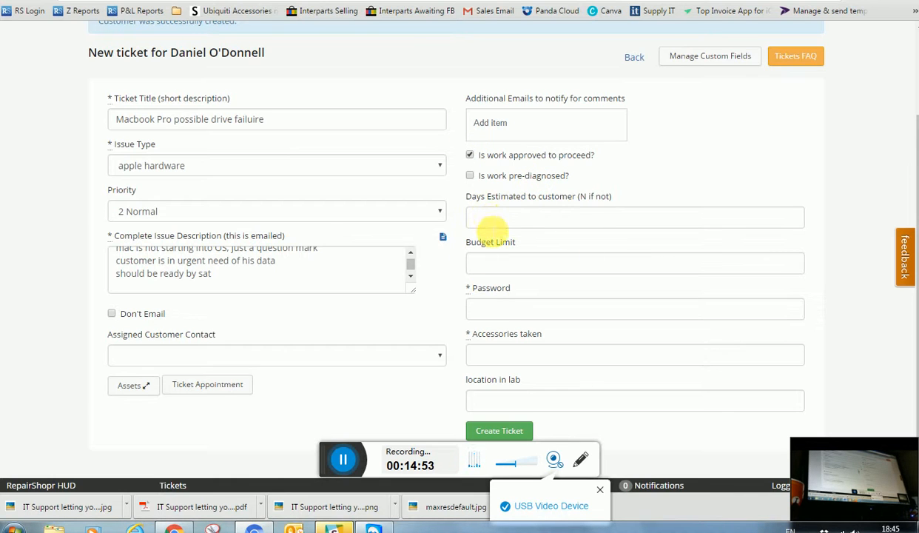
Set the days estimated to customer to 1
left_click(496, 219)
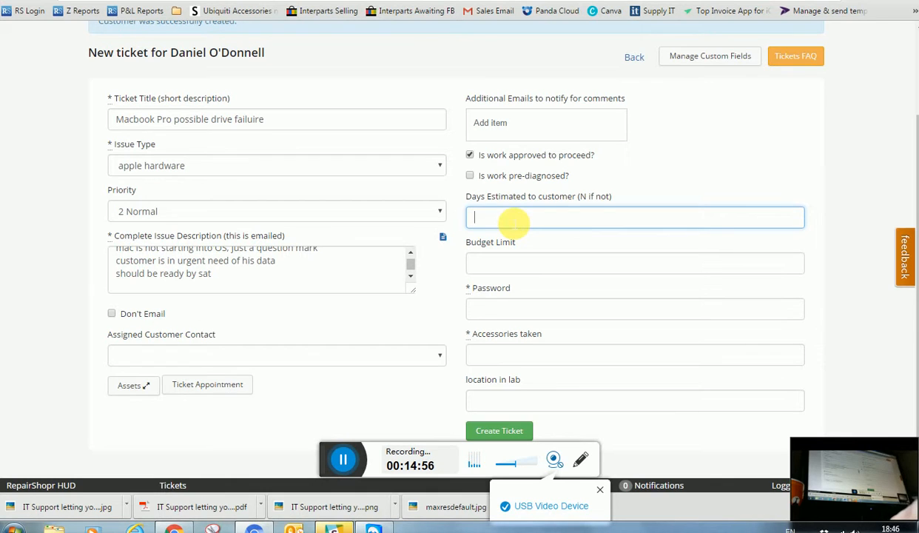
type("1-3")
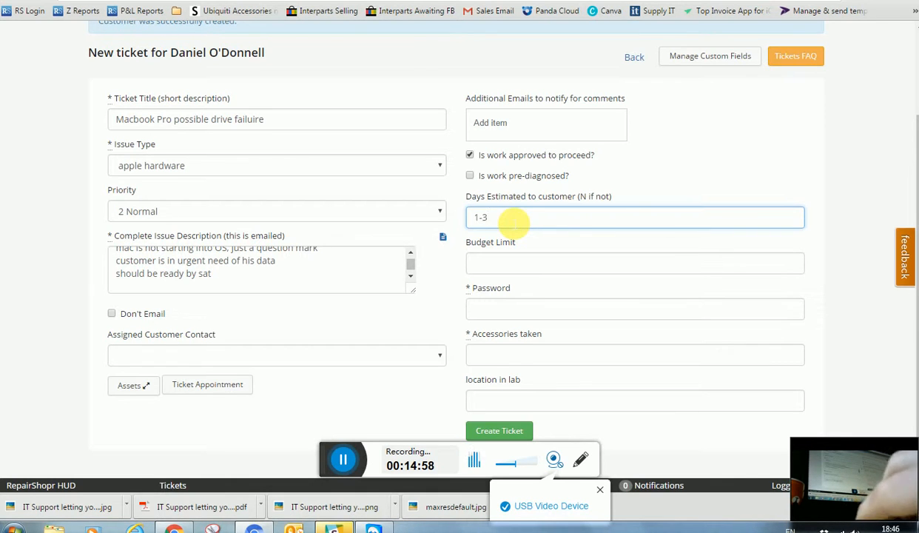
key("BackSpace")
key("BackSpace")
key("BackSpace")
type("5")
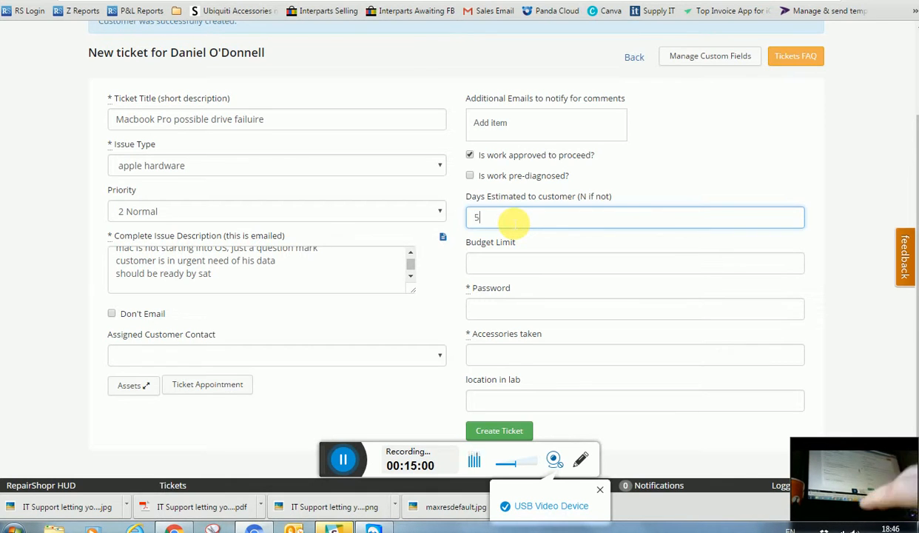
key("BackSpace")
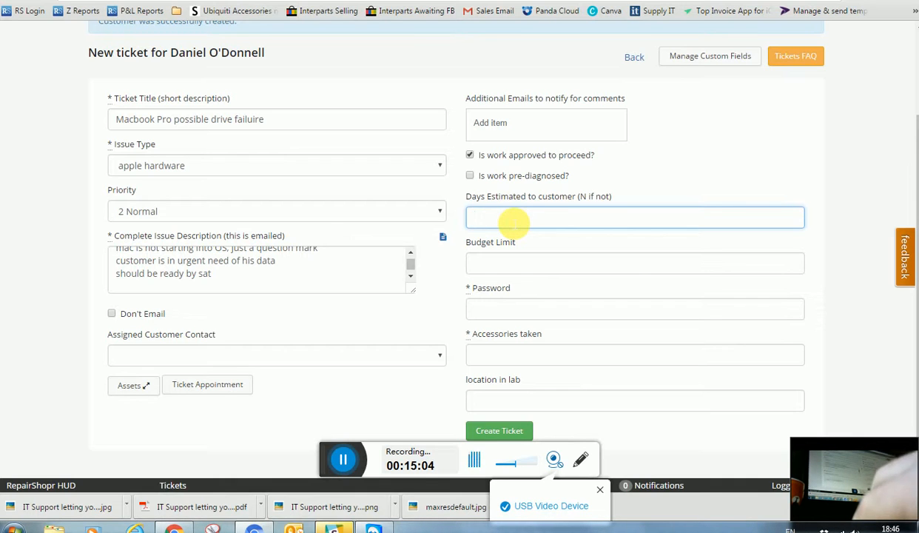
type("1")
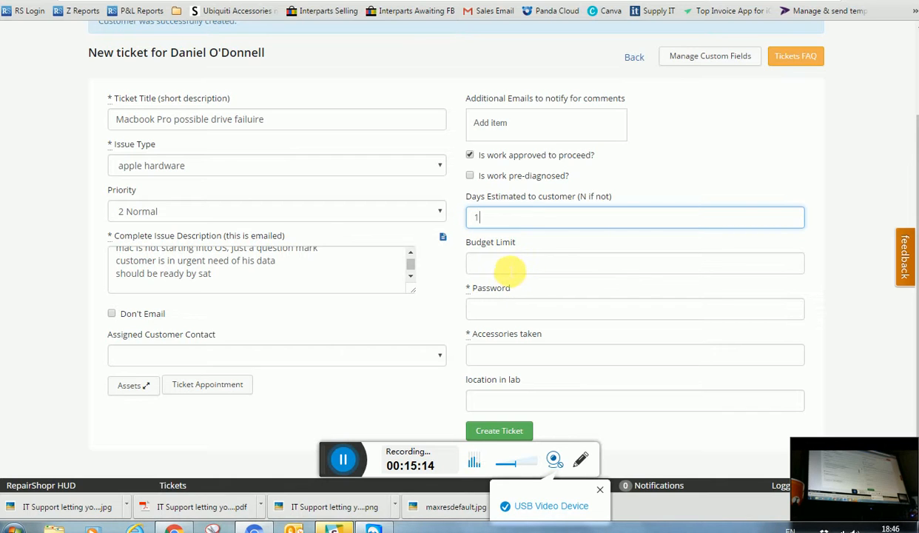
left_click(511, 265)
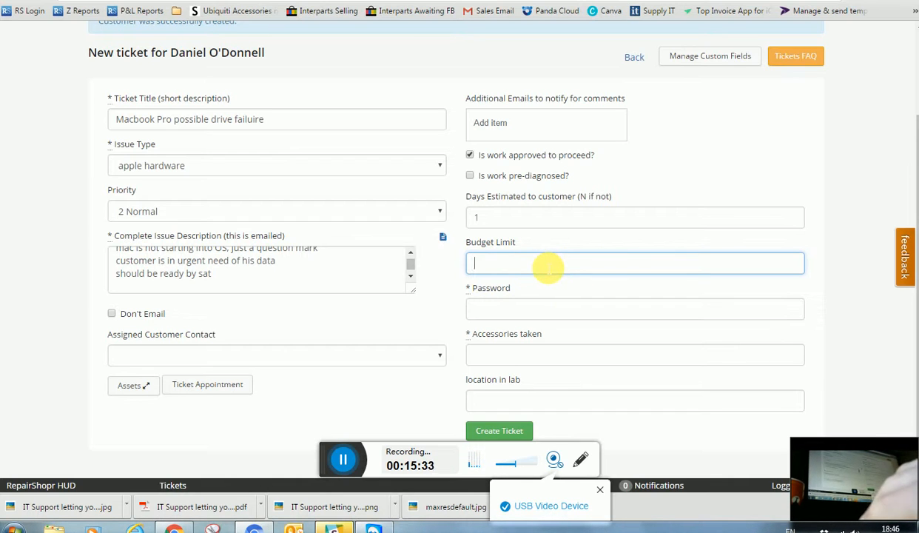
Enter budget limit 150, device password 'none', and accessories taken 'case'
type("150")
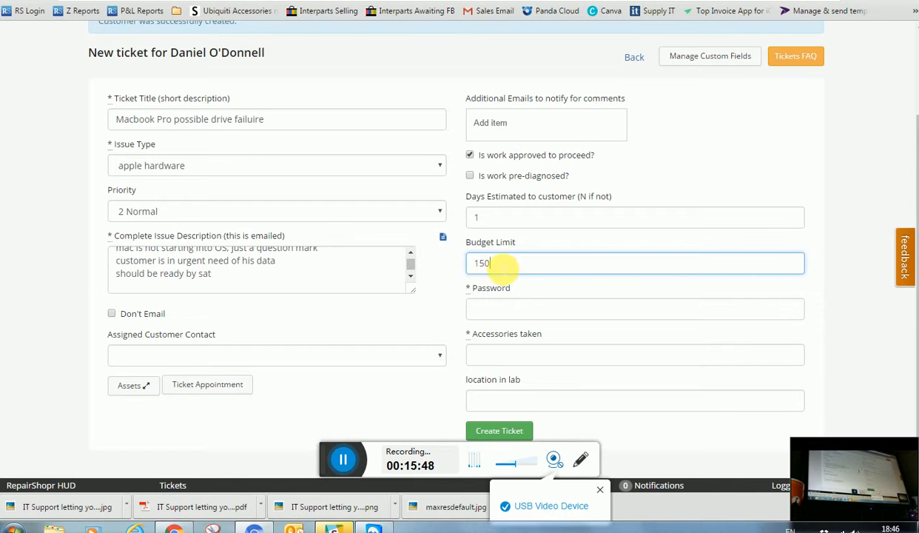
left_click(511, 311)
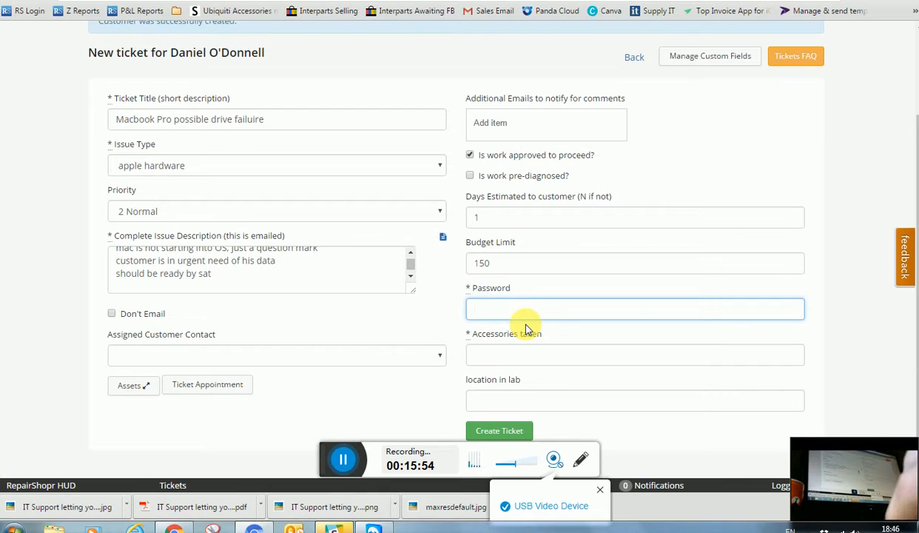
type("none")
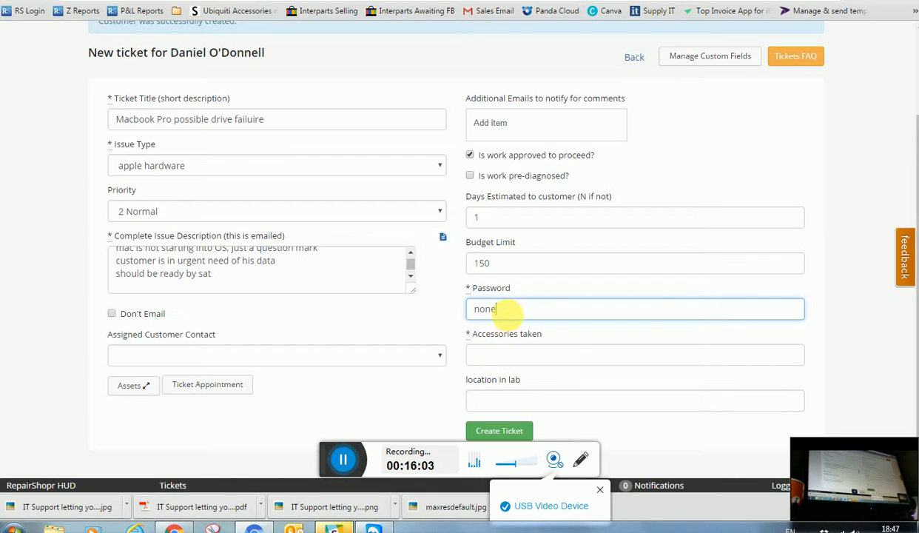
left_click(499, 356)
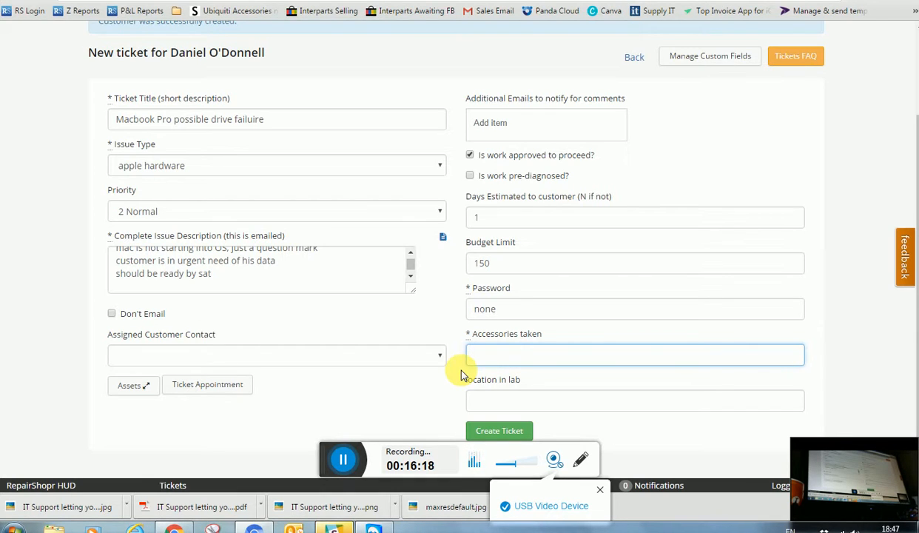
type("case")
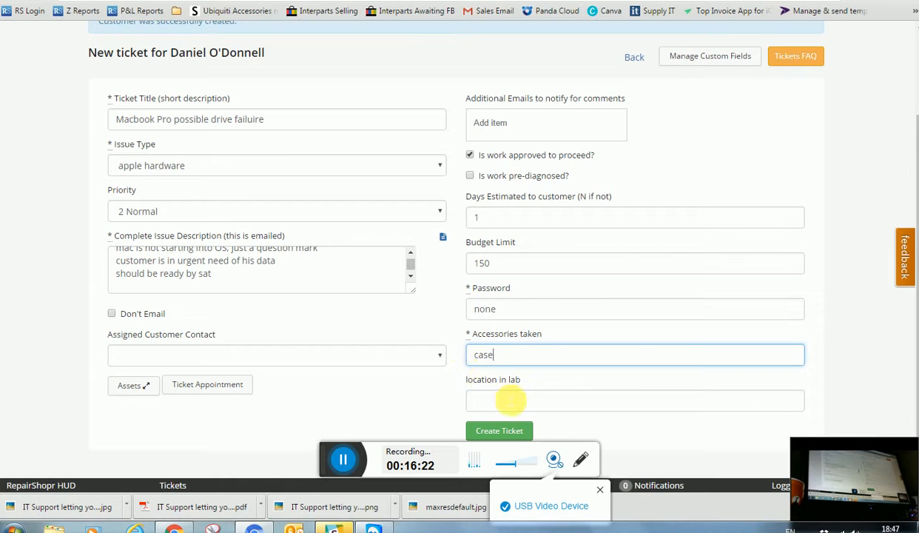
scroll(506, 399, "down", 1)
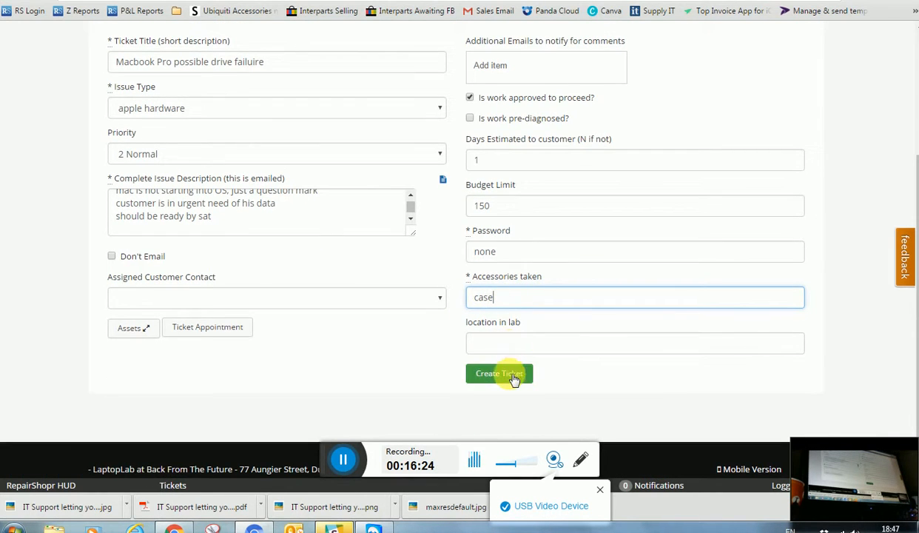
Create the ticket and scroll down to the New Ticket Comment and Private Comment panels
left_click(503, 377)
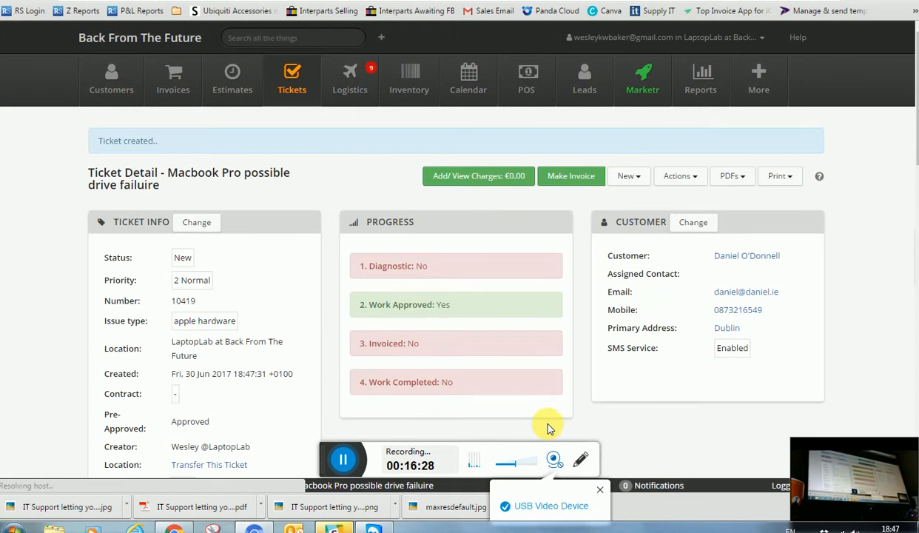
scroll(365, 258, "down", 2)
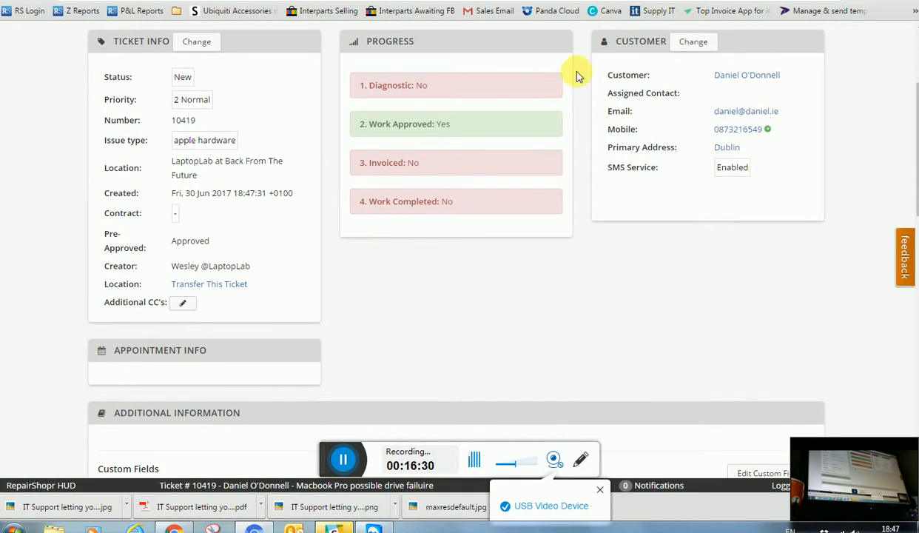
scroll(451, 278, "up", 2)
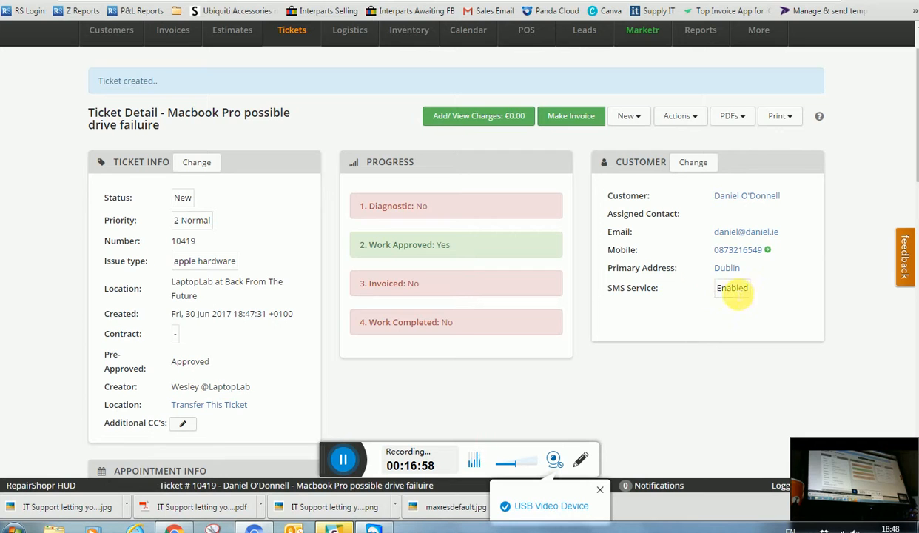
scroll(525, 383, "down", 3)
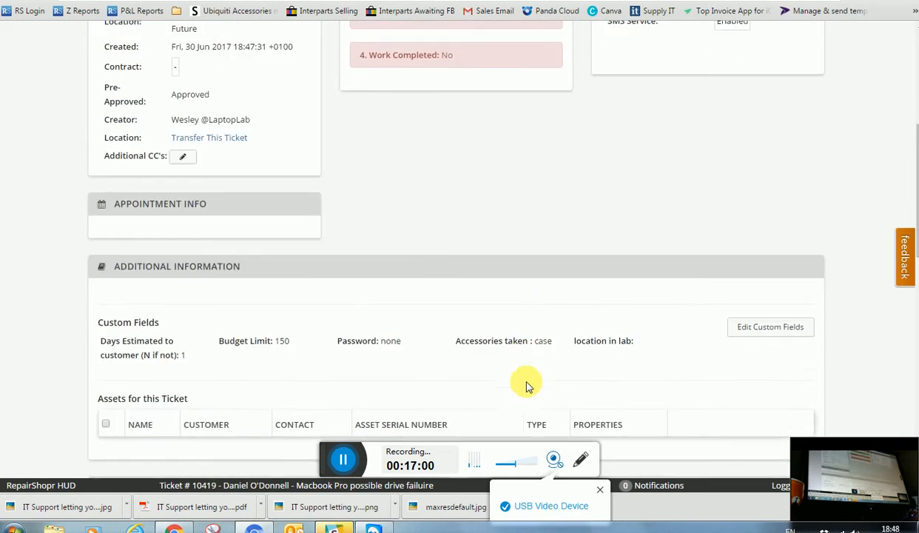
scroll(527, 383, "down", 2)
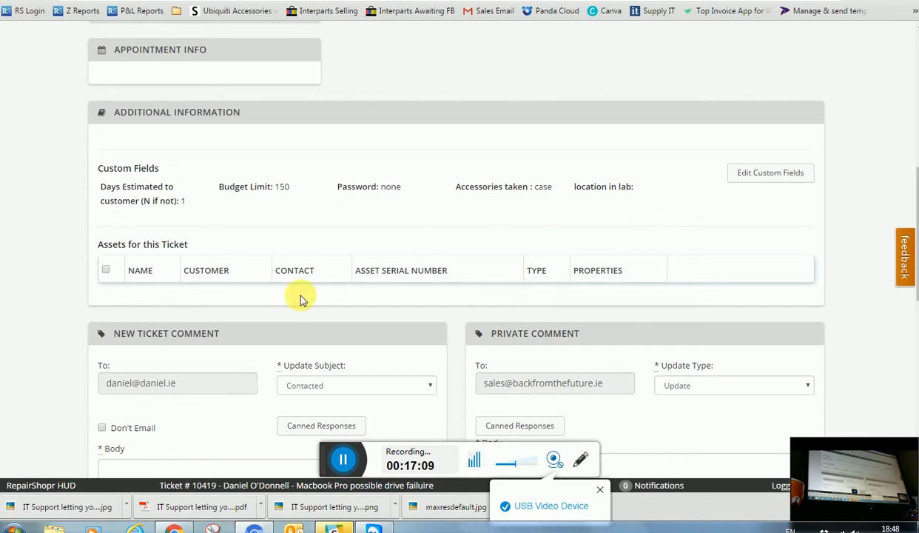
scroll(302, 298, "down", 3)
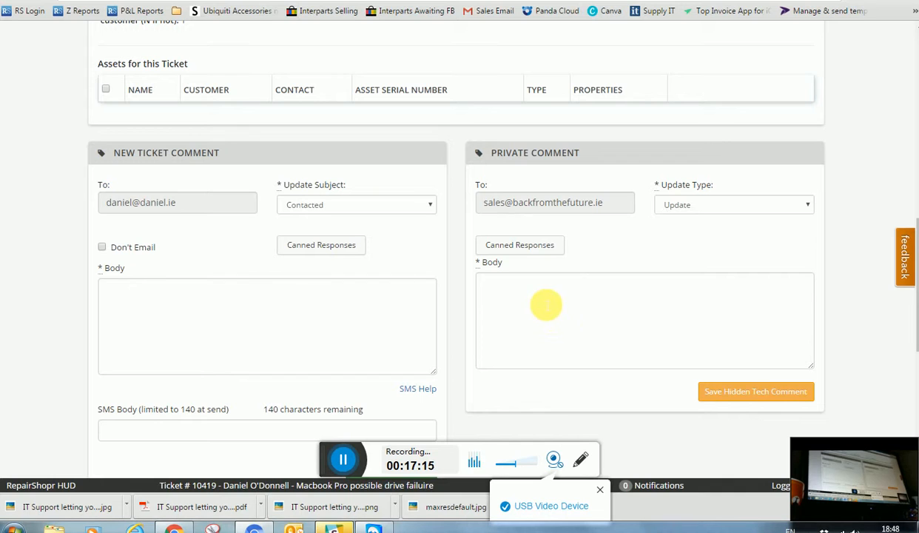
Send the customer a comment recommending a 190 euro SSD, with data recovery for 50 euro extra
left_click(242, 308)
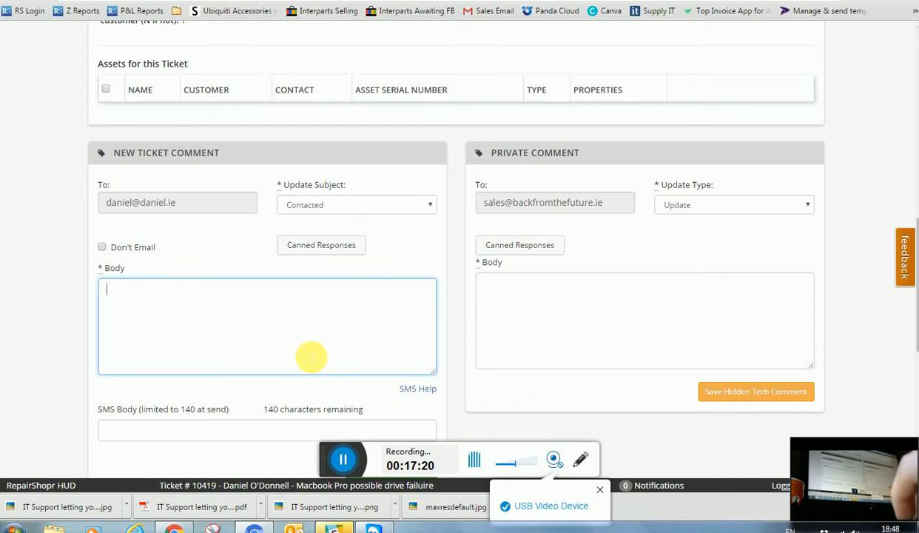
type("he")
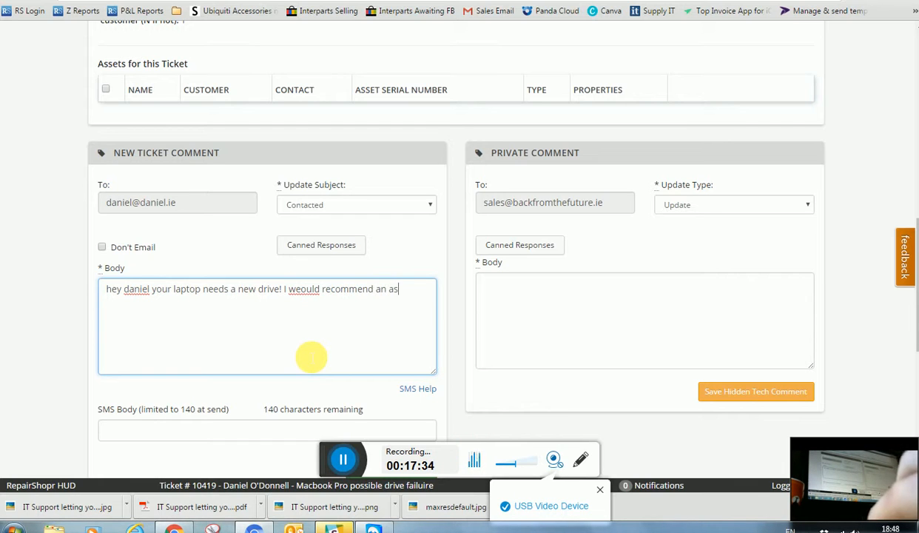
key("BackSpace")
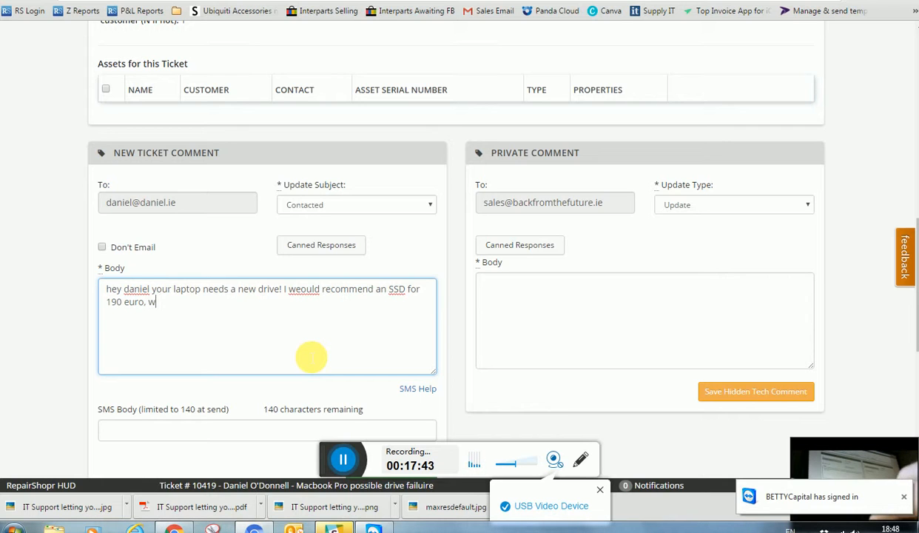
type("e c")
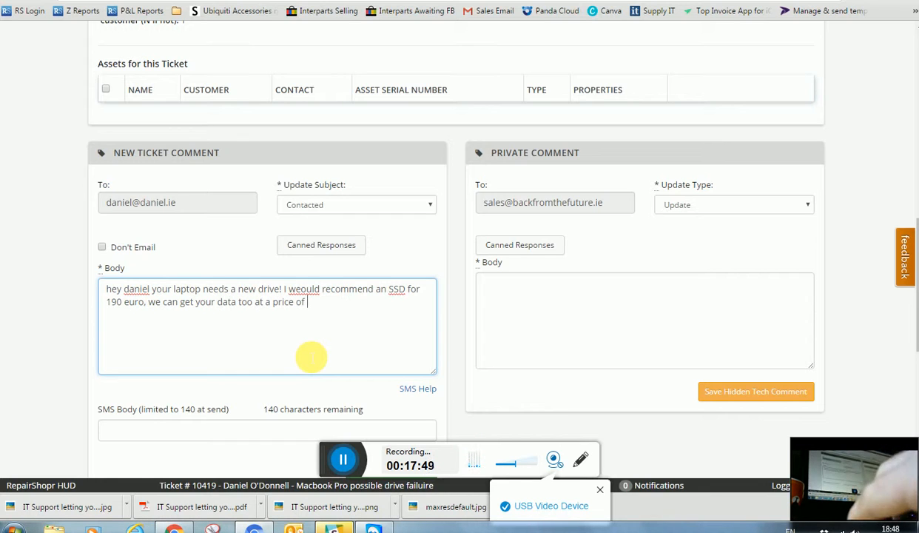
type("o extra")
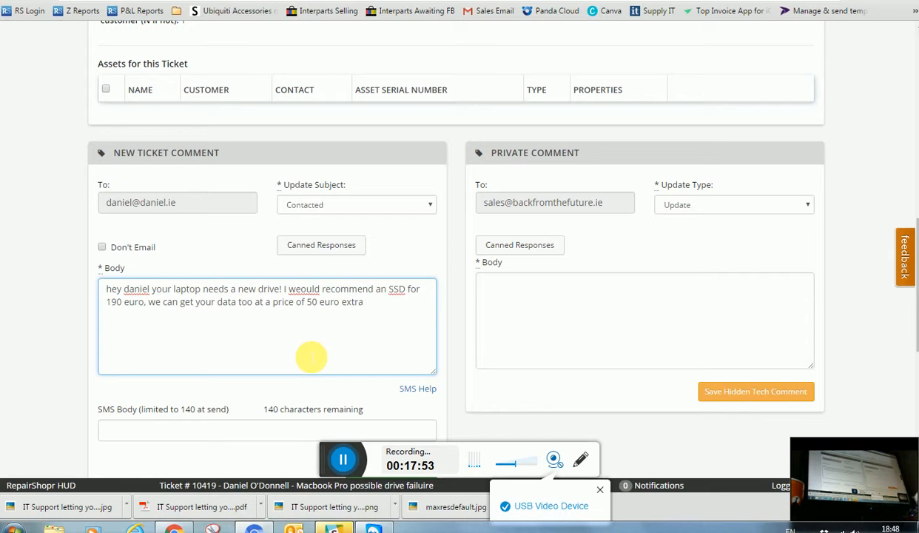
scroll(411, 348, "down", 2)
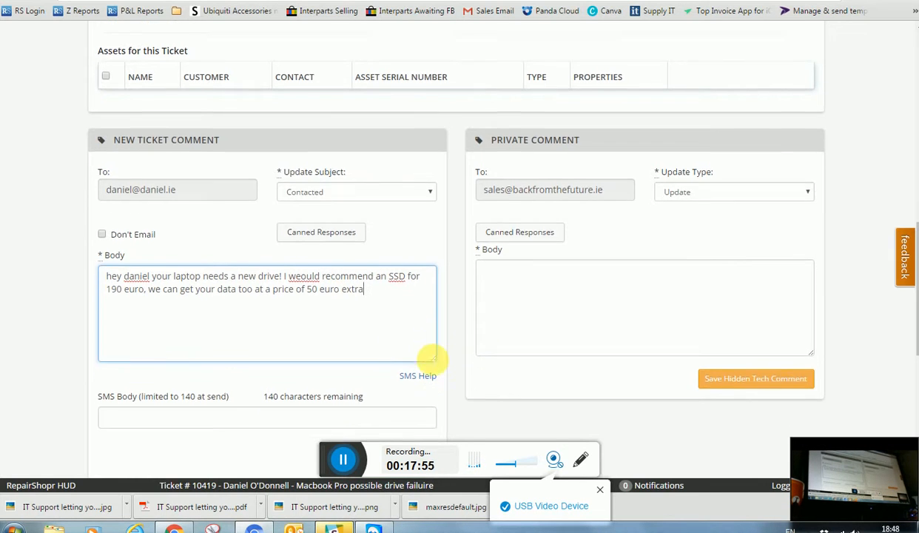
left_click(414, 348)
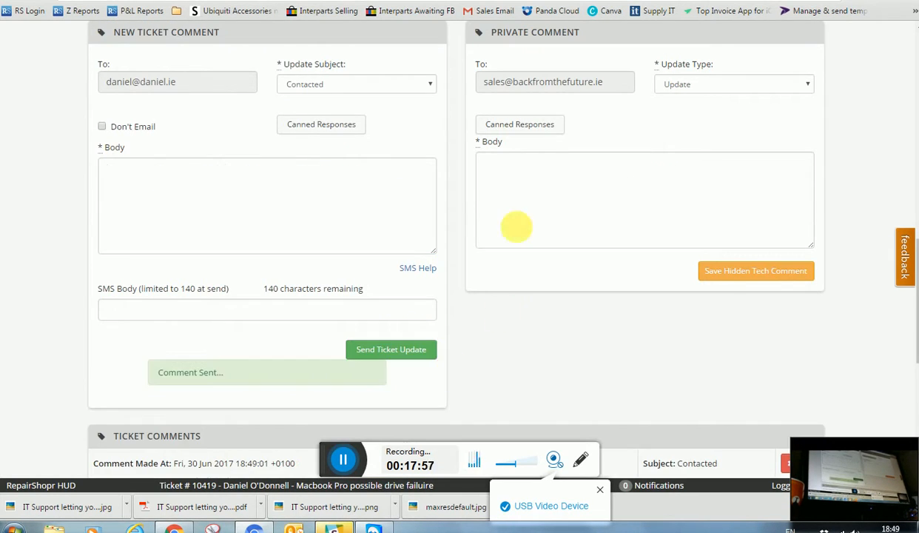
left_click(510, 175)
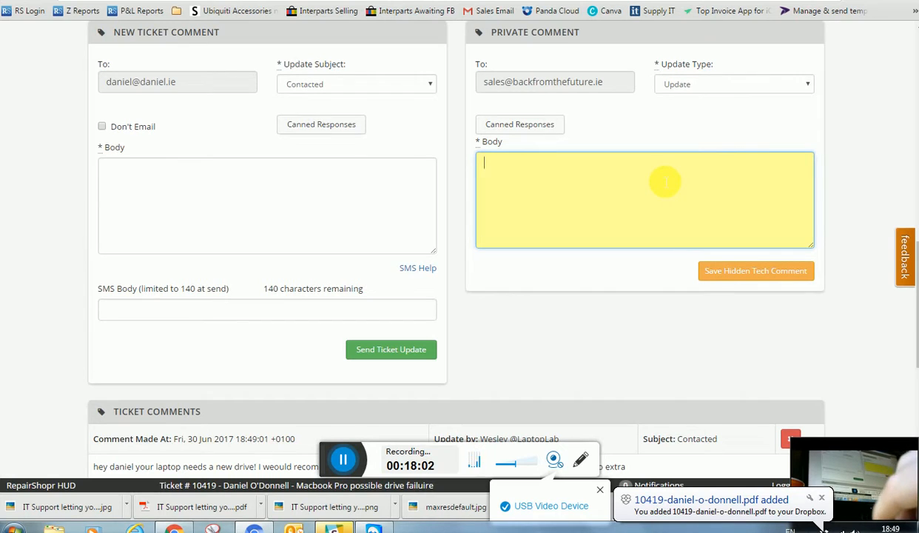
Save a hidden tech note: data already recovered, customer stressed, call attempt unanswered
type("data ")
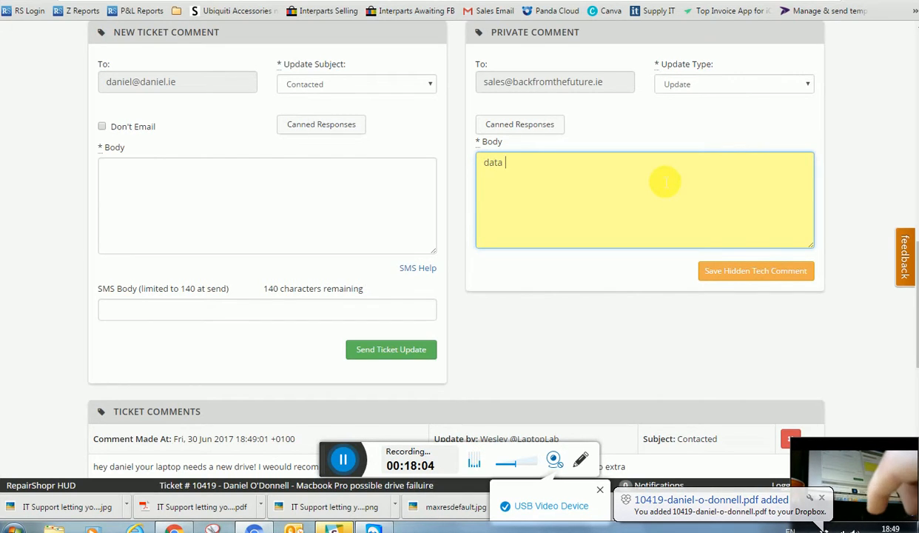
type("is already r")
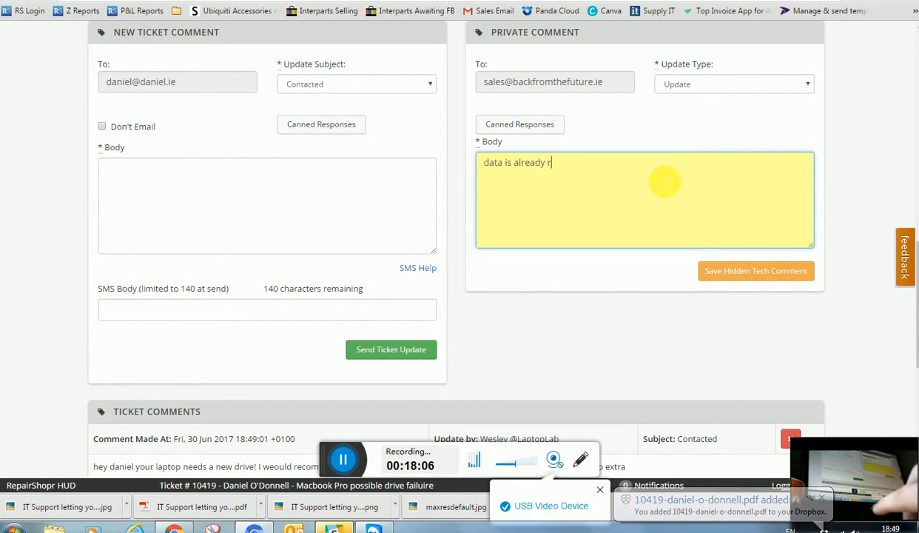
type("ecovered")
key("Return")
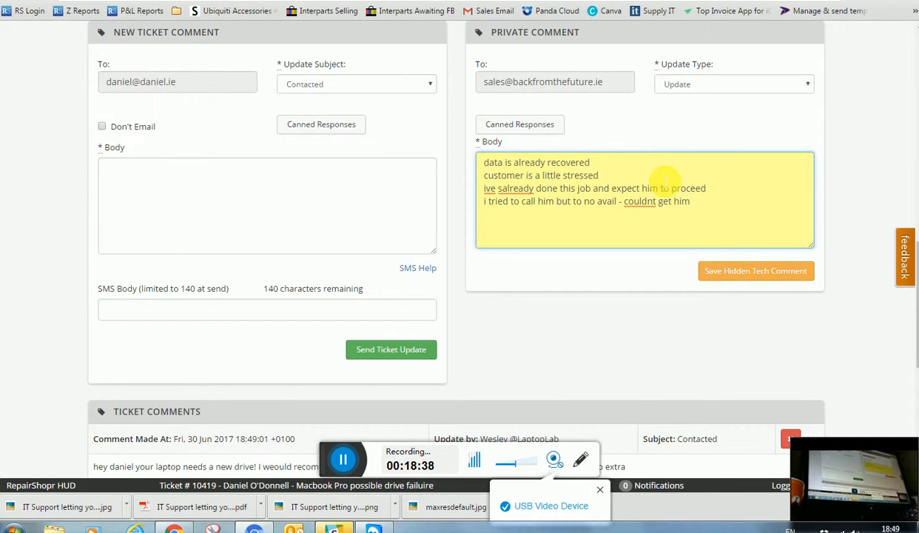
left_click(733, 271)
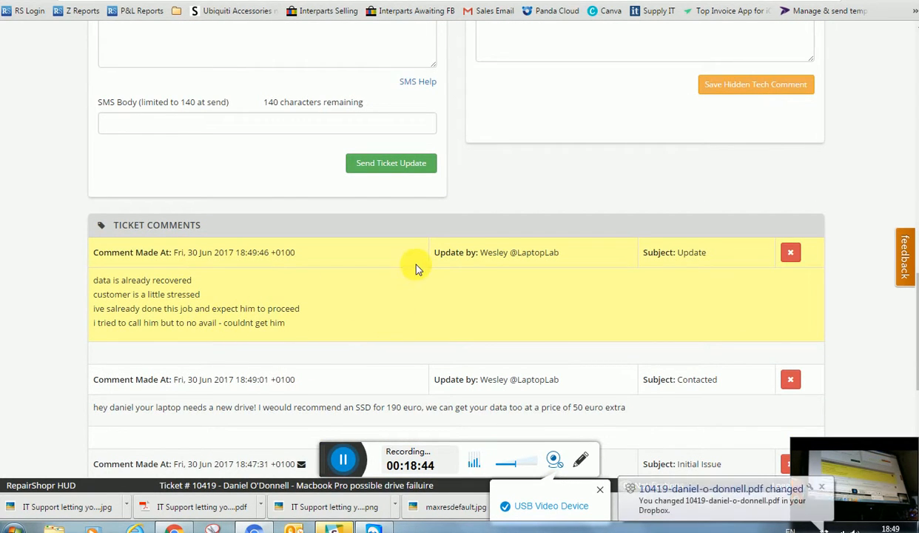
scroll(403, 256, "up", 3)
Send two customer updates: 'ssd installed' and 'data succesfuloly retrienvced!'
left_click(253, 280)
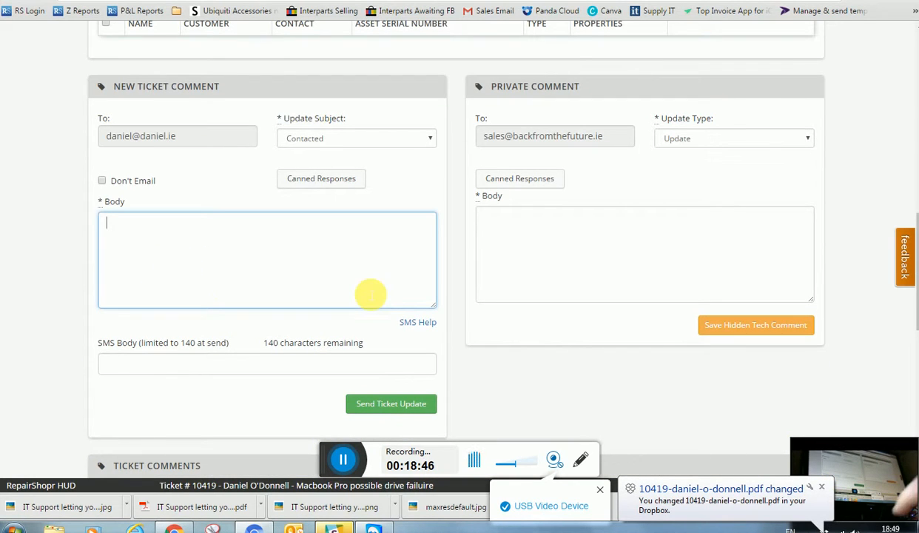
type("ssd ")
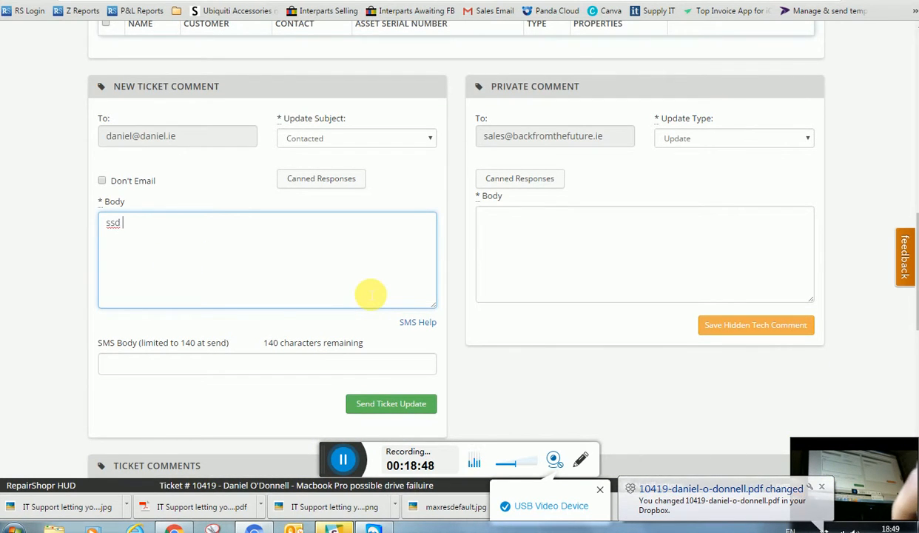
type("installed")
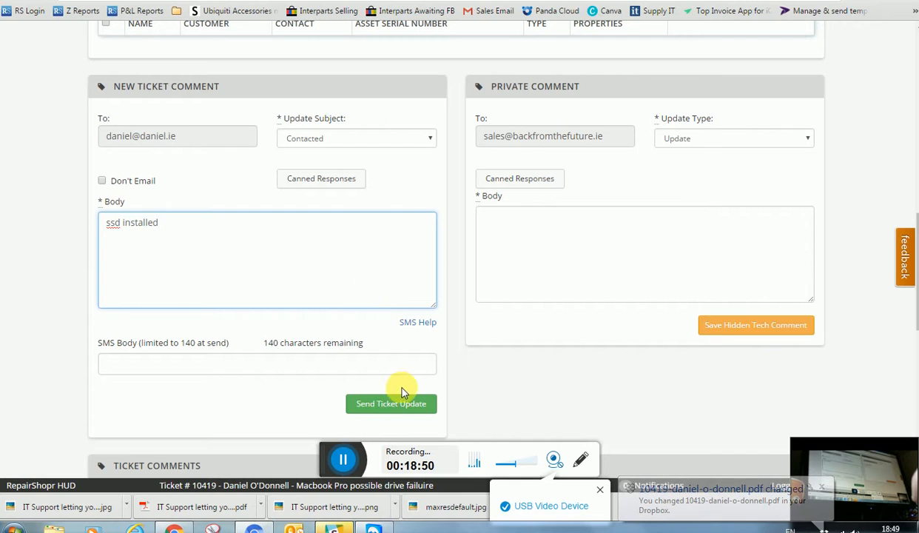
left_click(397, 407)
left_click(159, 264)
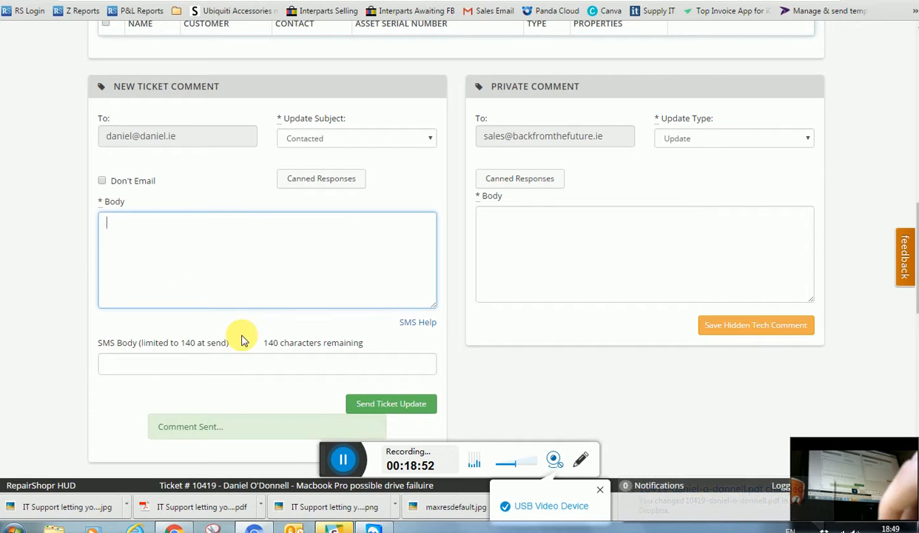
type("data ")
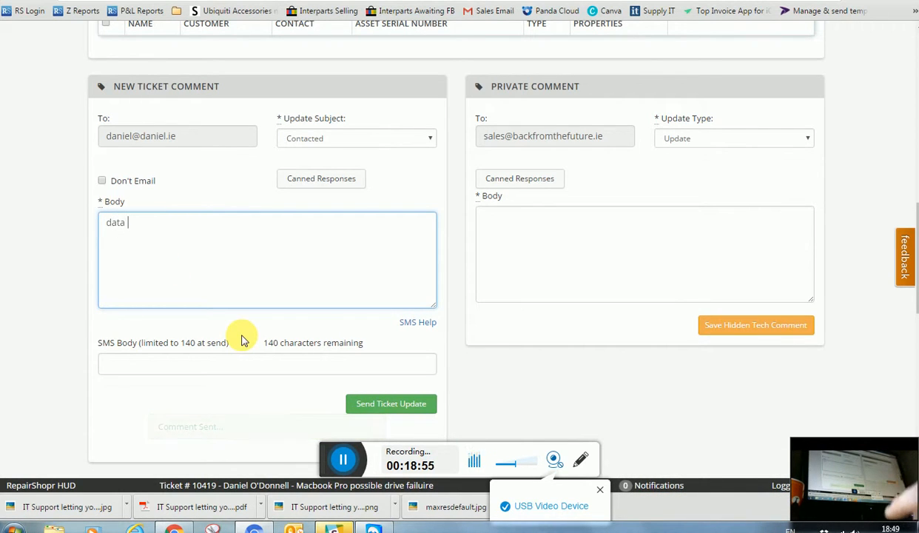
type("succesfuloly r")
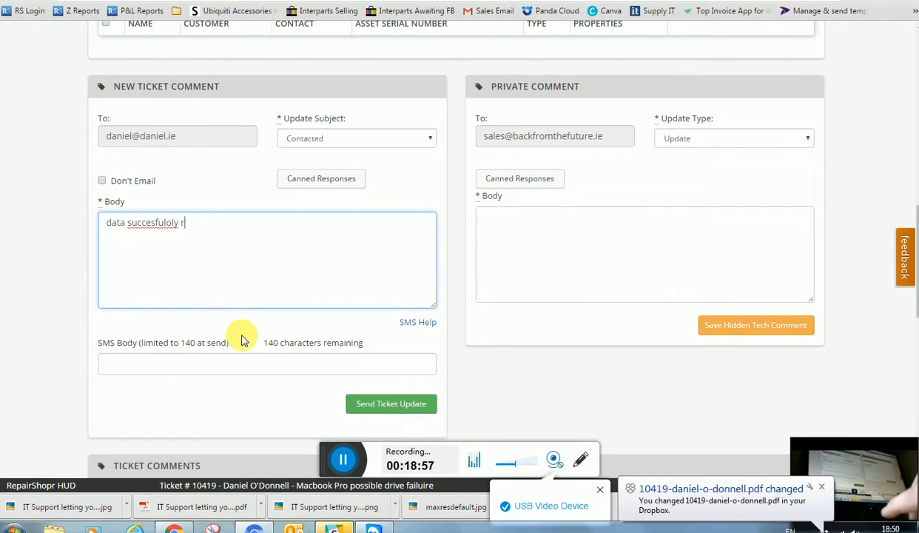
type("etrienvced")
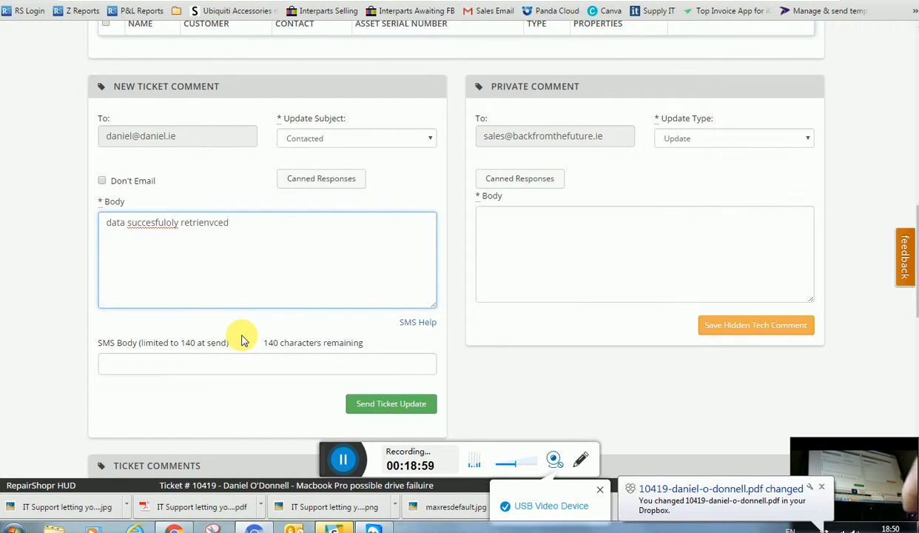
type("!")
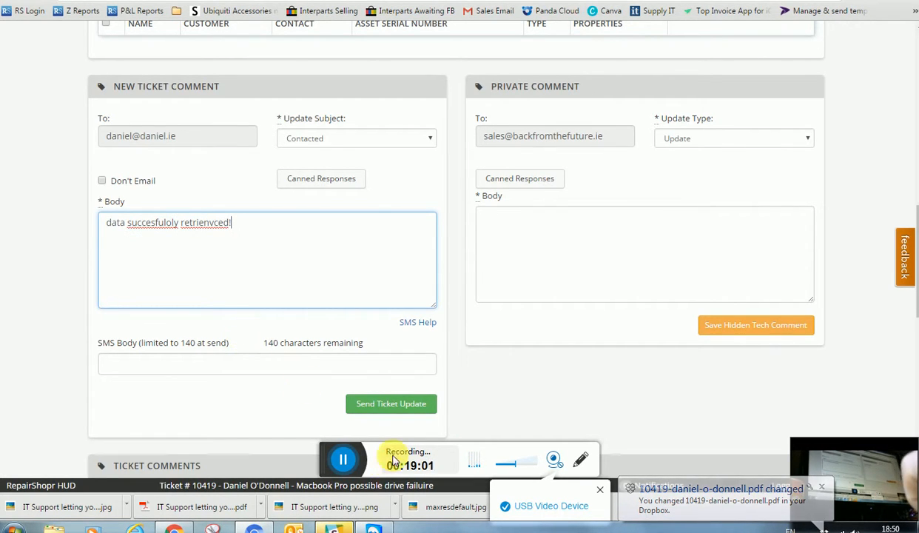
left_click(402, 404)
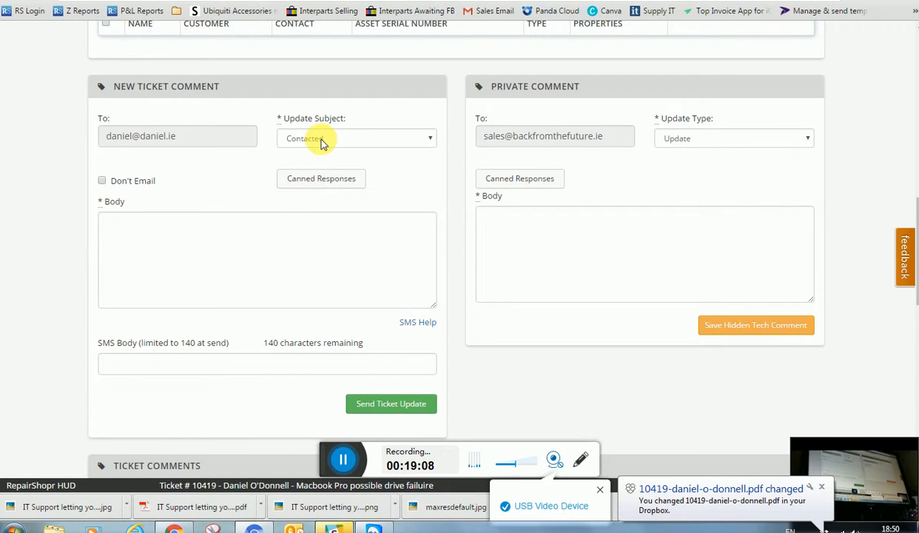
Choose Completed as the update subject of the new customer comment, leaving the body empty
left_click(320, 139)
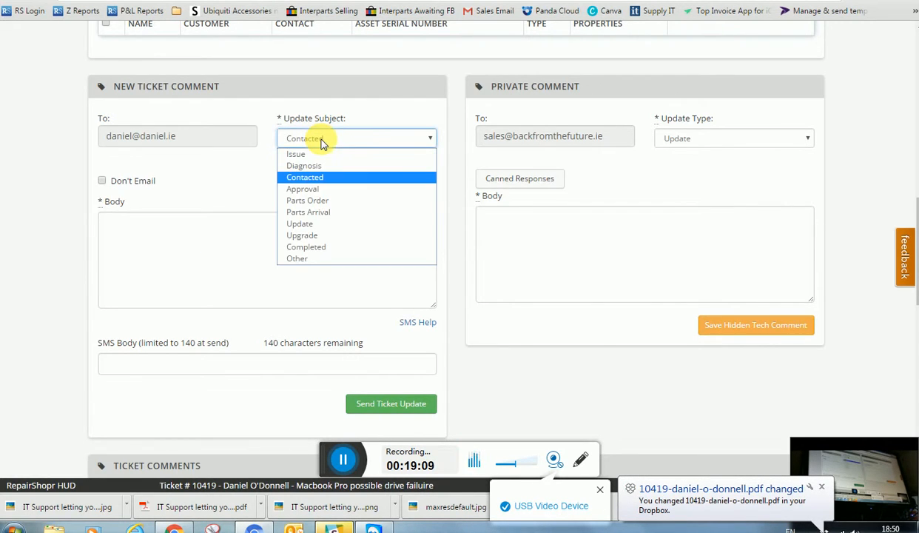
left_click(312, 247)
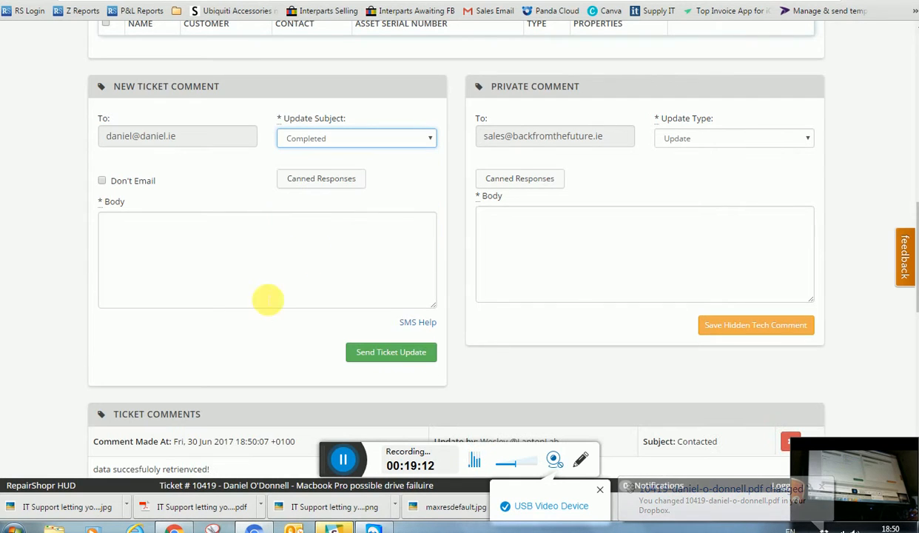
left_click(204, 267)
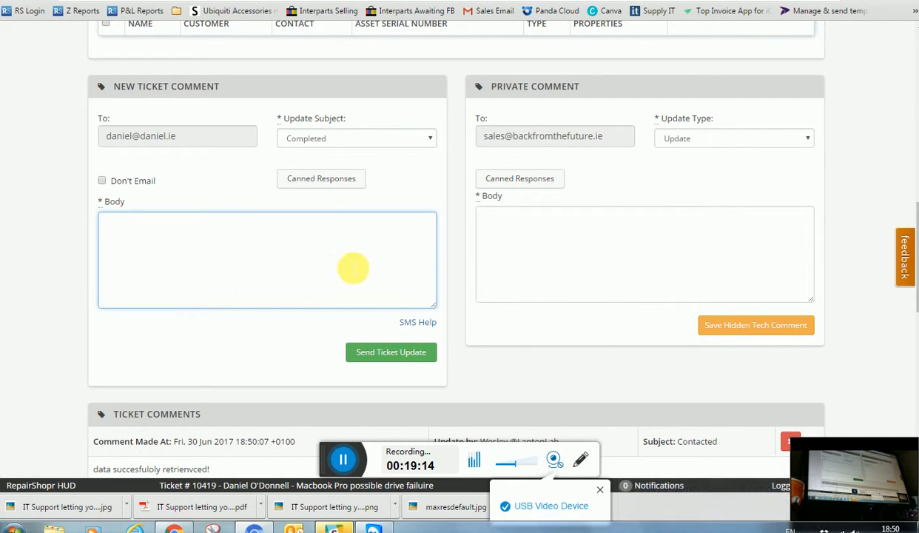
scroll(530, 365, "down", 3)
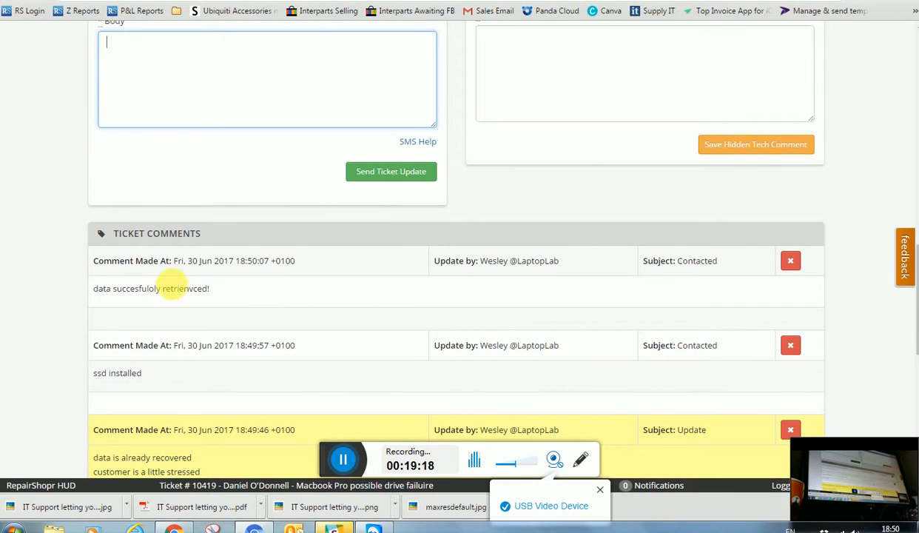
scroll(277, 253, "up", 3)
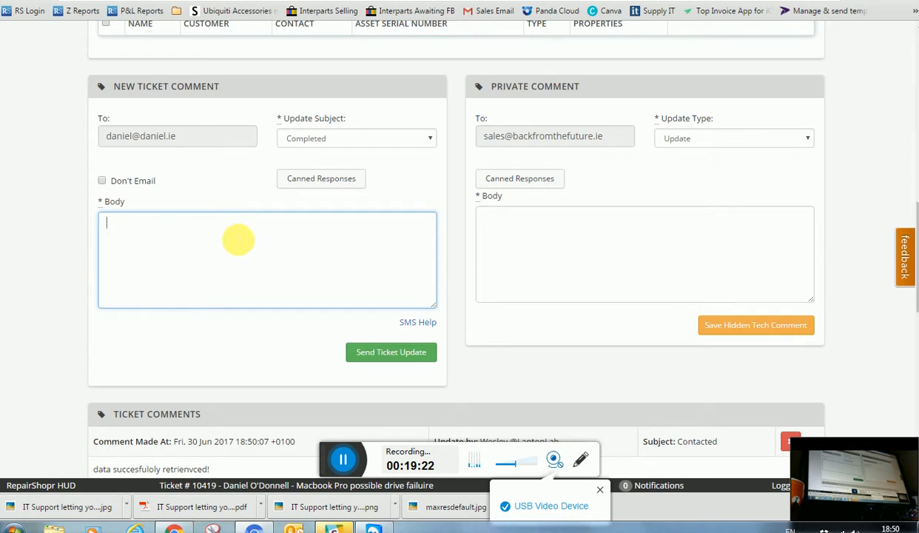
left_click(309, 142)
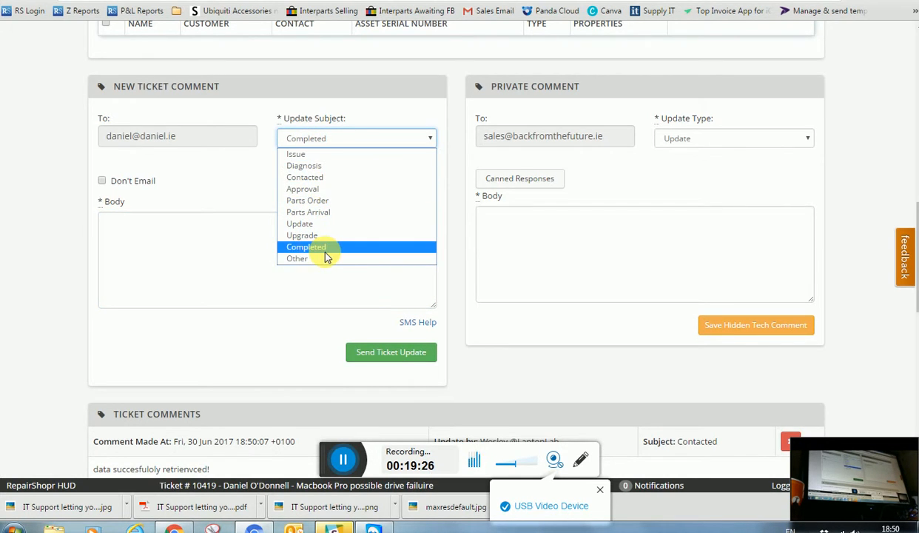
left_click(185, 258)
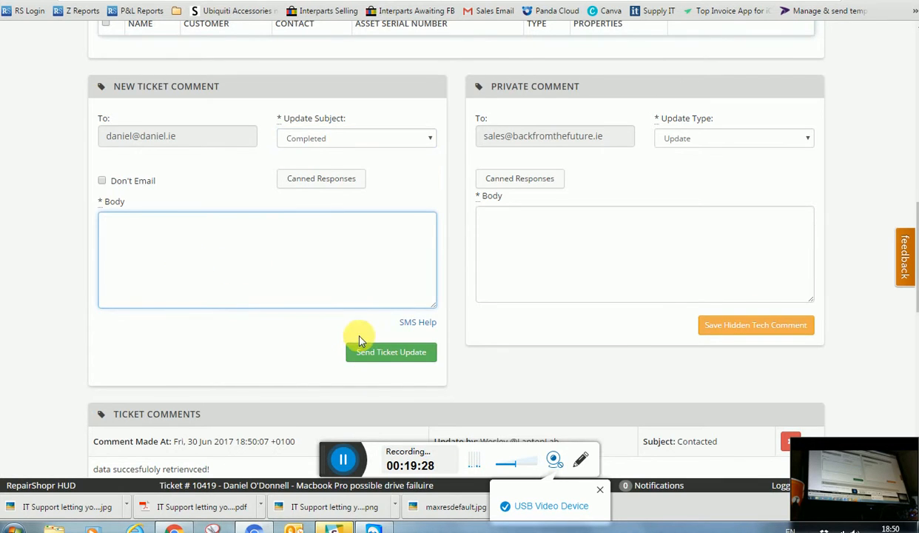
scroll(361, 359, "down", 6)
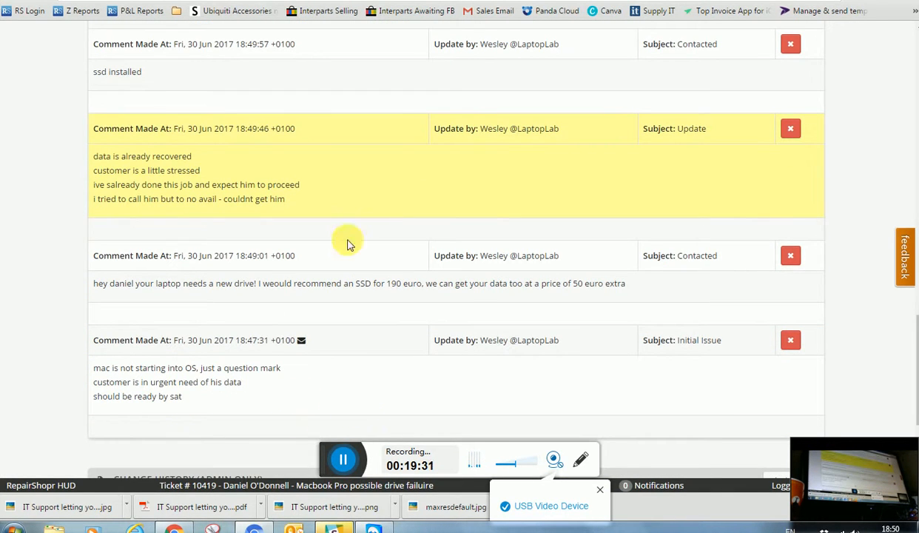
scroll(168, 228, "up", 1)
scroll(222, 348, "up", 2)
scroll(242, 386, "down", 3)
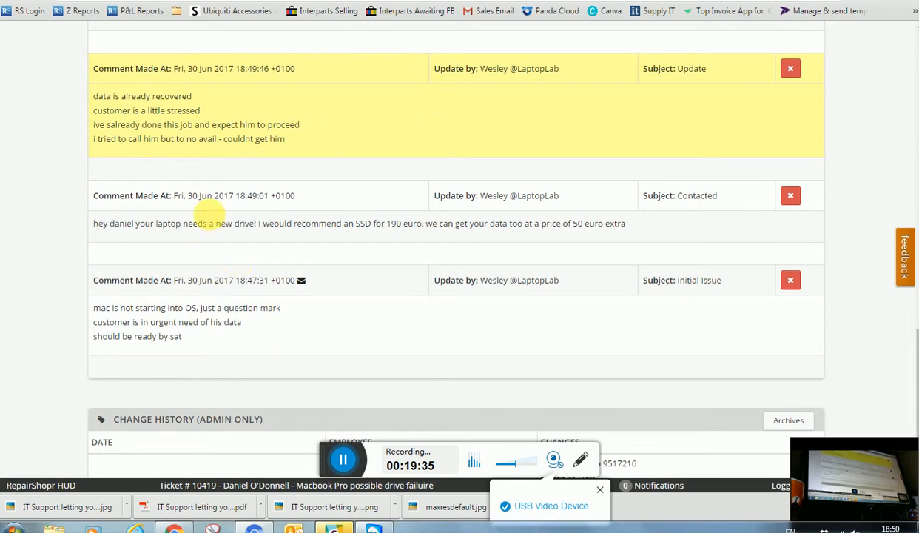
scroll(205, 216, "up", 3)
scroll(217, 161, "up", 5)
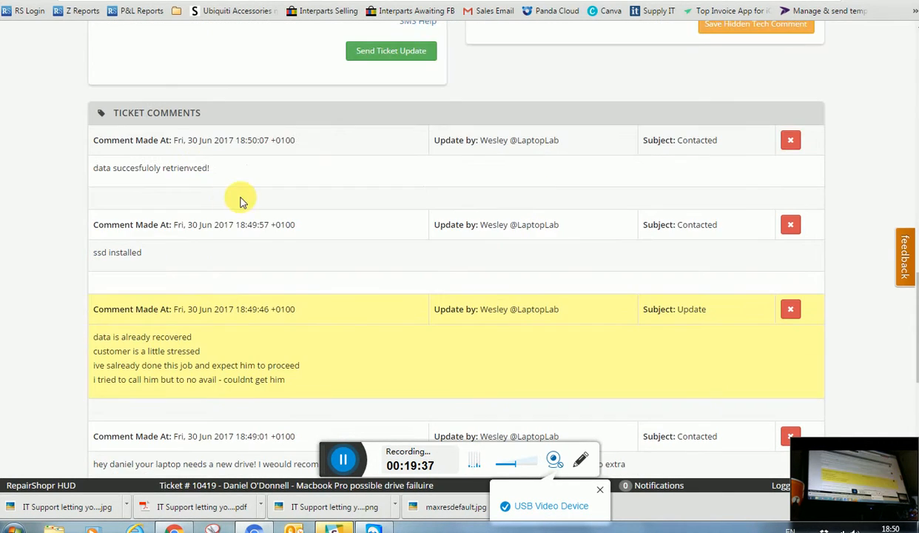
scroll(358, 250, "up", 2)
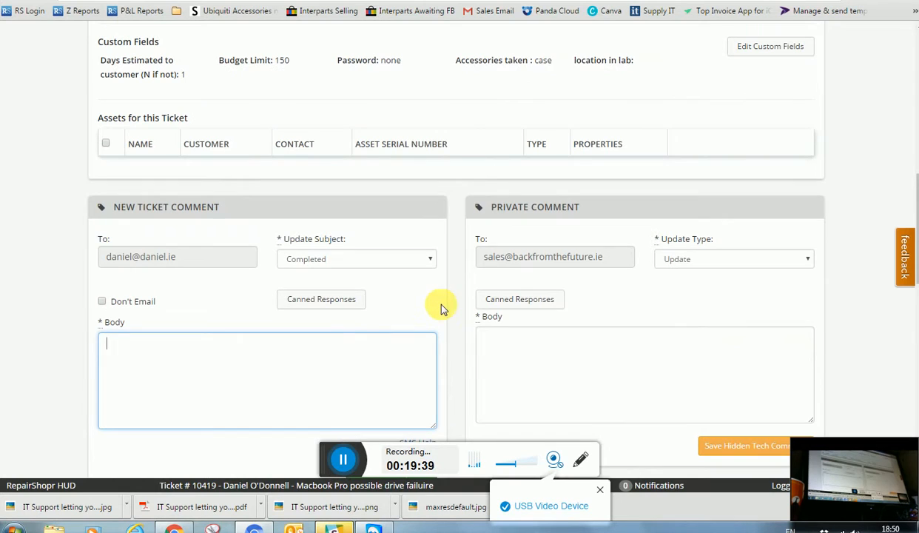
Save a hidden tech comment: 'customer rang back and hes ok to proceed with ssd and back'
left_click(622, 397)
type("cu")
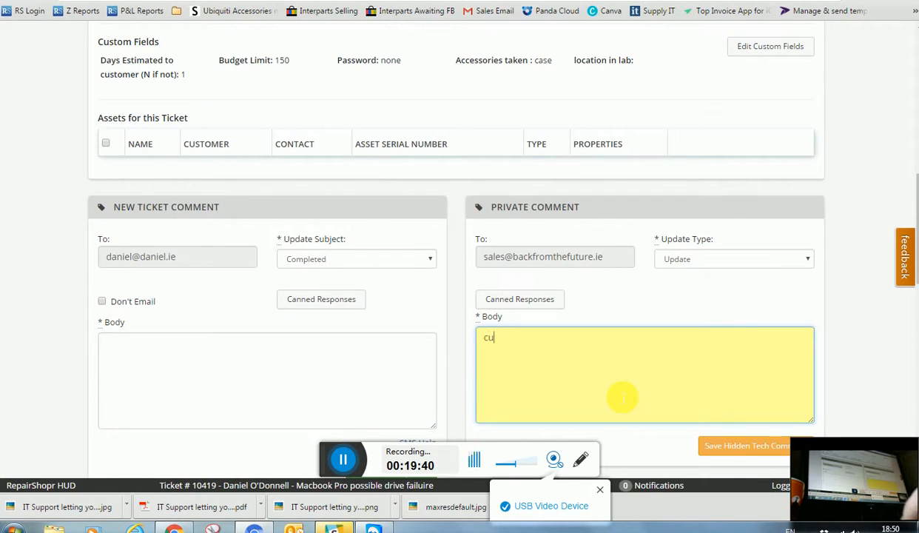
type("stomer rang bac")
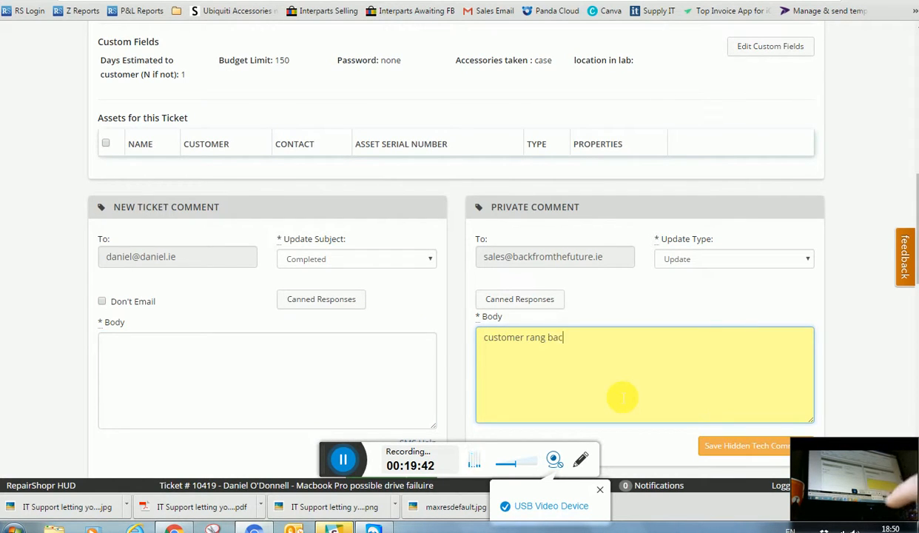
type("k and hes o")
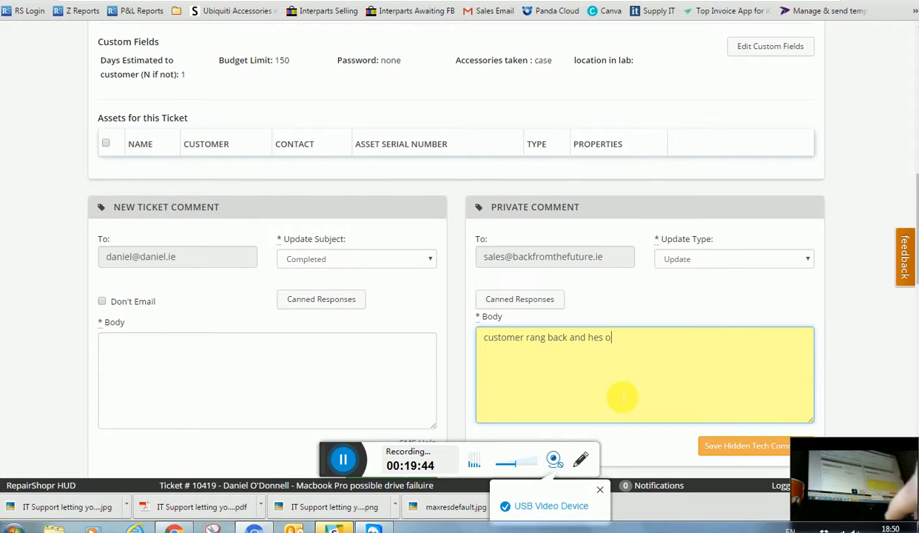
type("k to proce")
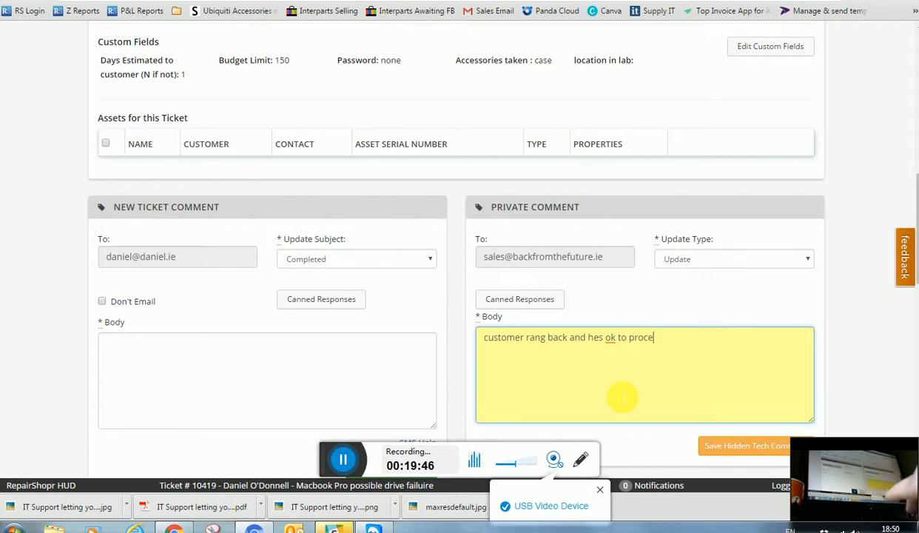
type("ed with ss")
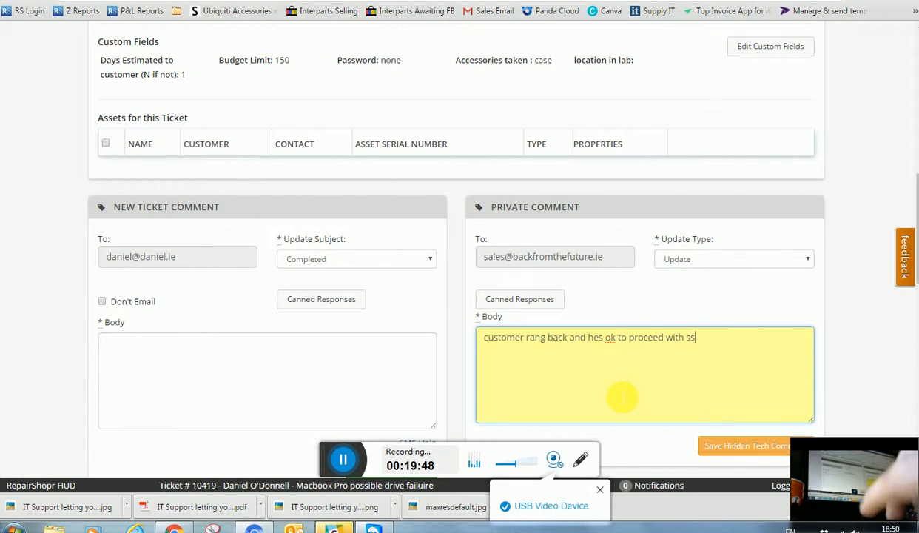
type("d and backup")
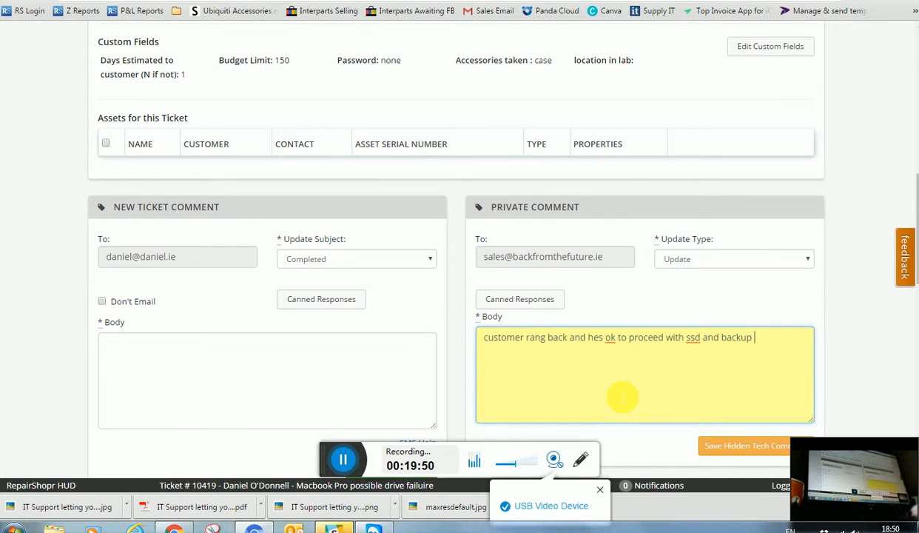
left_click(709, 445)
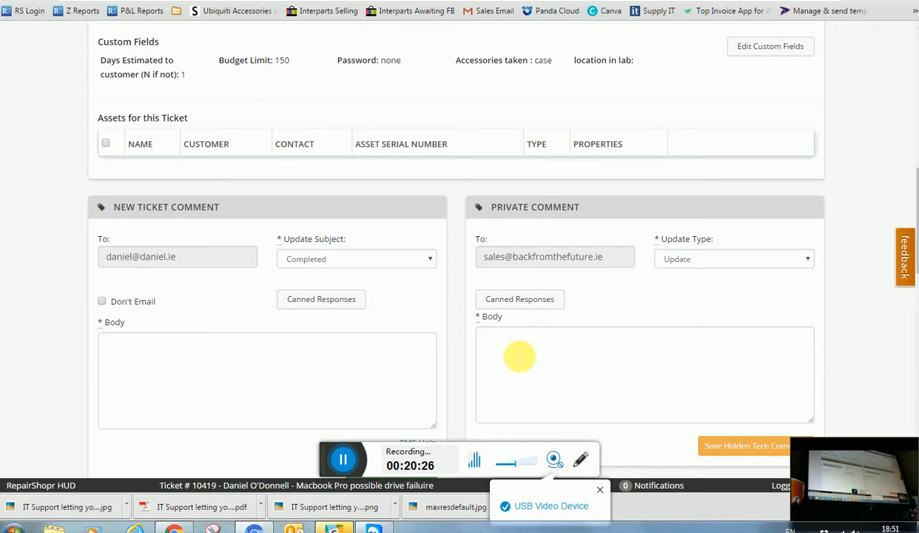
left_click(513, 360)
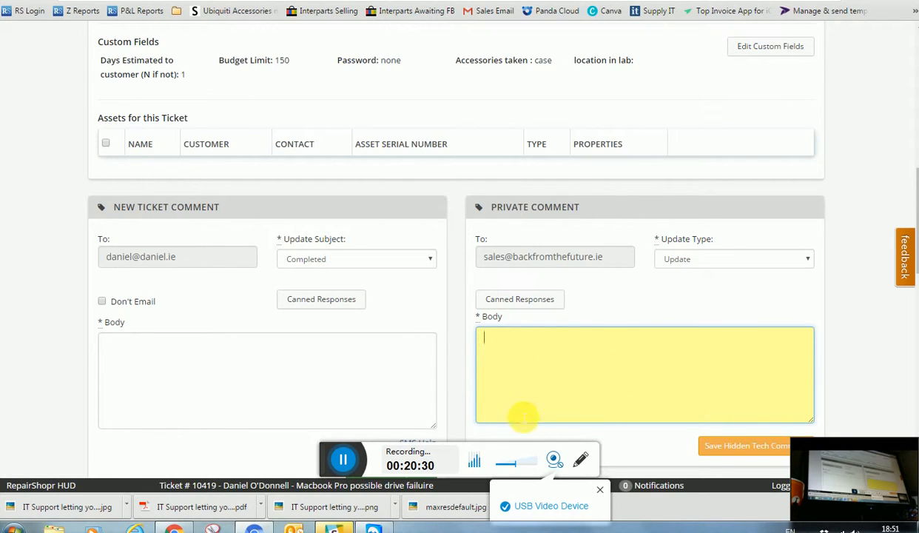
scroll(507, 360, "up", 7)
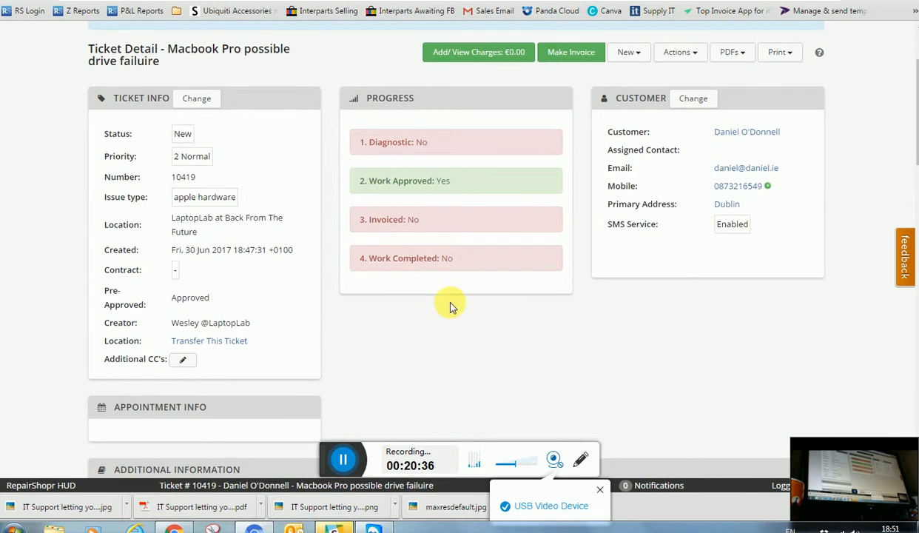
scroll(455, 303, "up", 3)
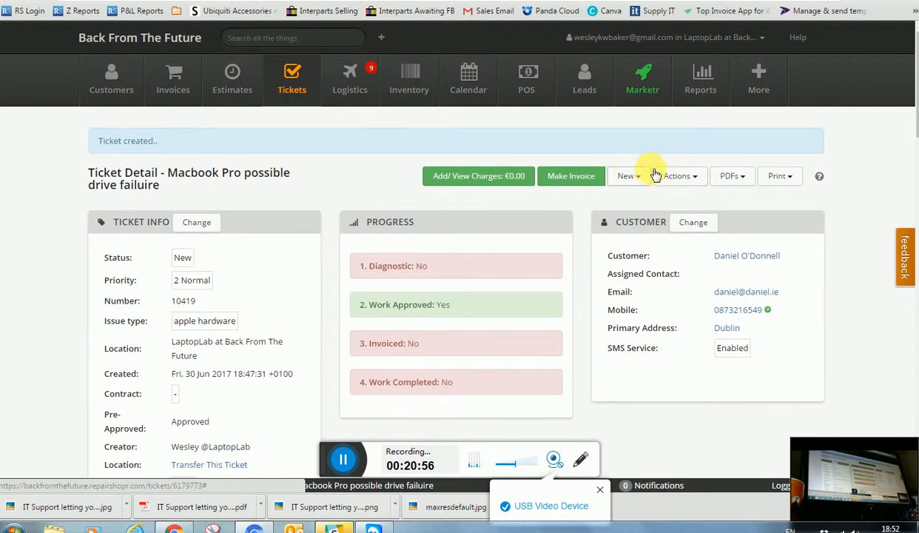
left_click(676, 178)
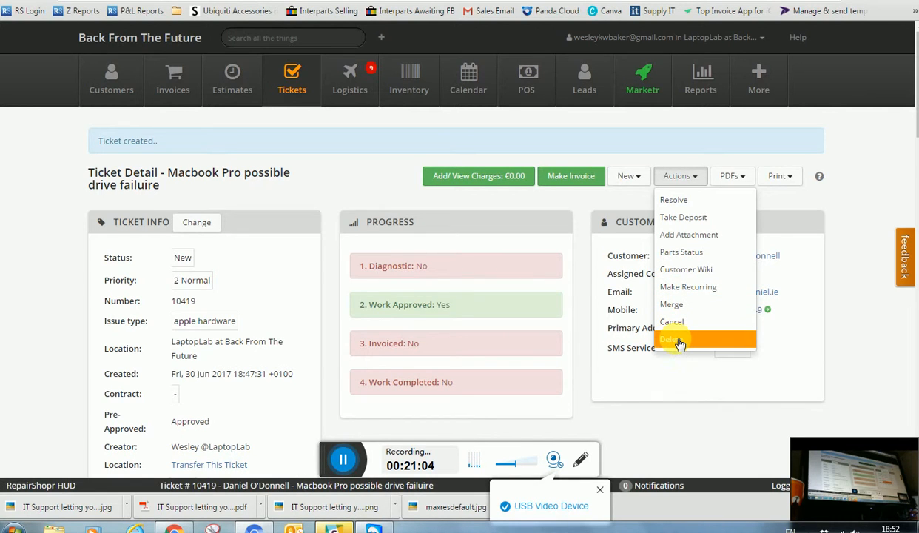
left_click(733, 177)
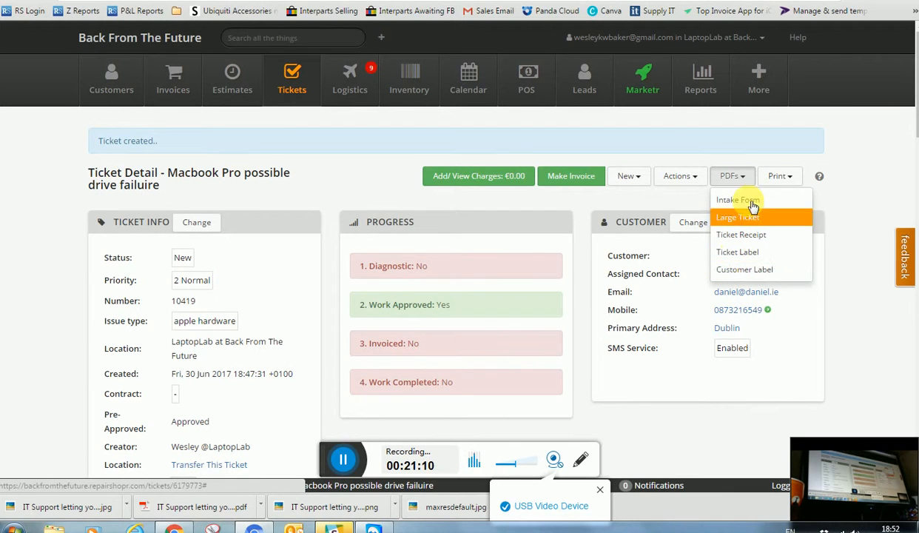
left_click(780, 177)
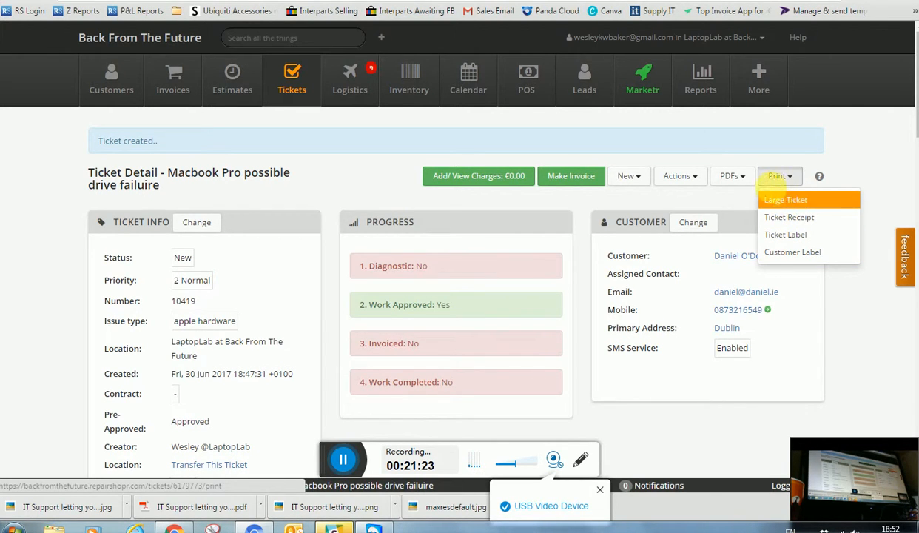
left_click(666, 176)
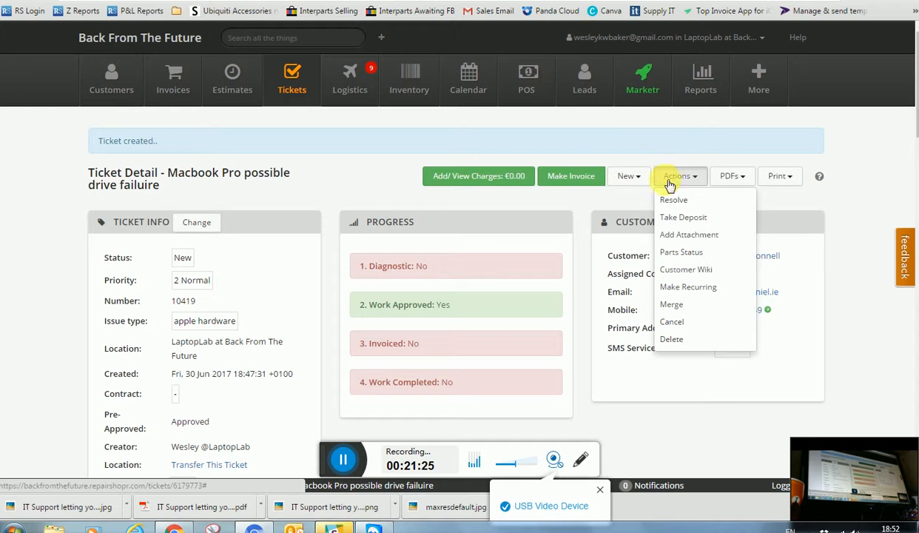
left_click(685, 219)
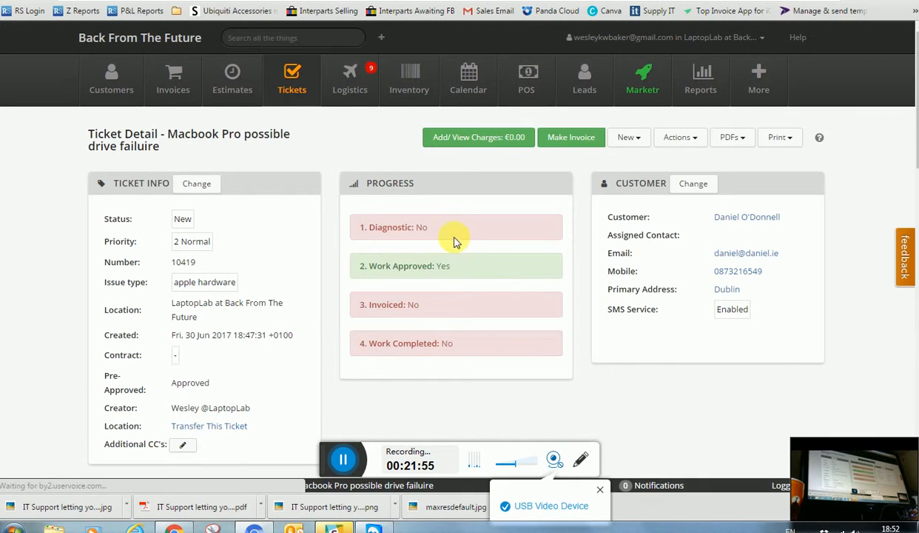
Create an invoice for the ticket and pick lab service as the manual item type
left_click(566, 140)
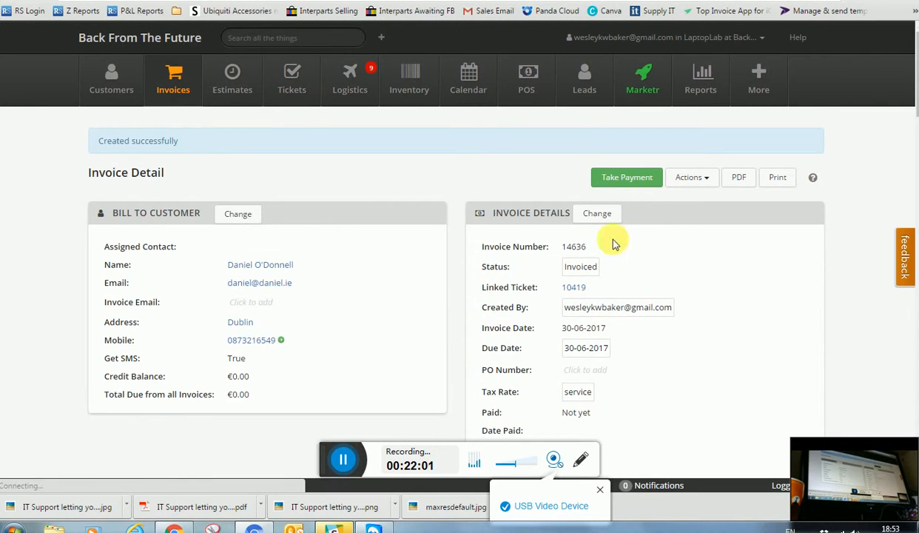
scroll(326, 207, "down", 2)
scroll(351, 210, "down", 2)
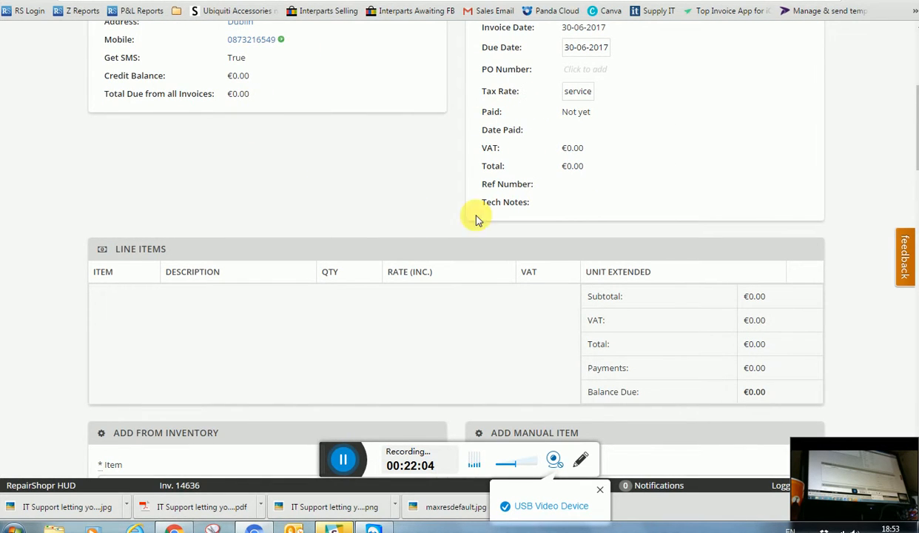
scroll(353, 325, "down", 2)
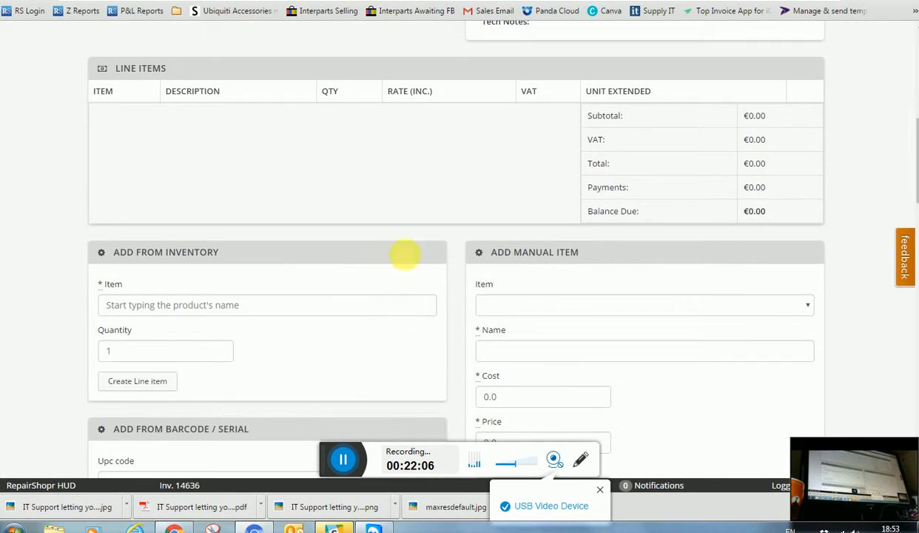
scroll(406, 252, "down", 1)
scroll(375, 239, "down", 1)
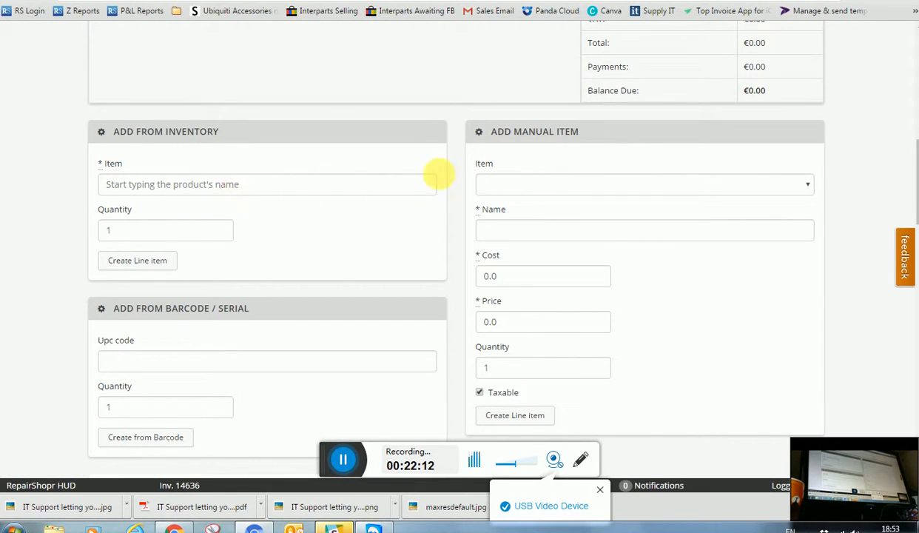
left_click(498, 185)
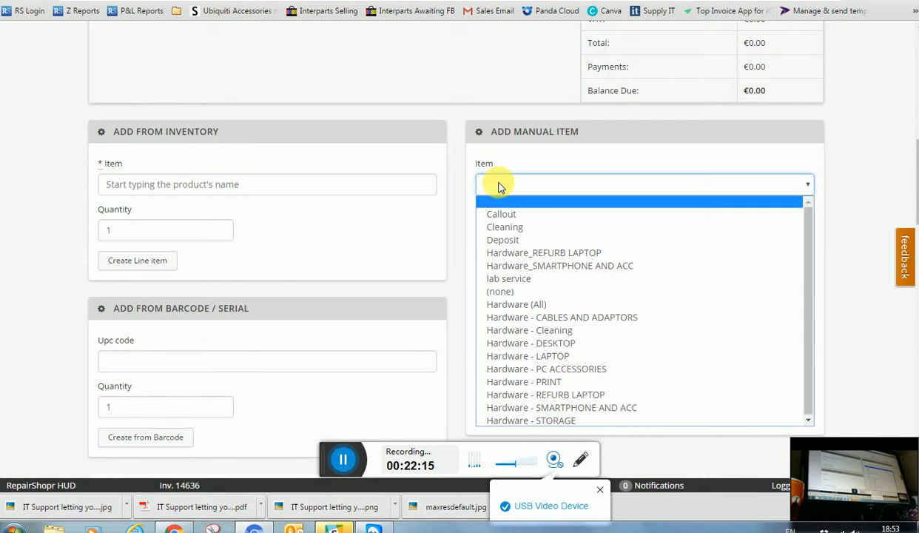
left_click(522, 286)
Add the line item 'ssd and reinstall 120gb' with cost 55 and price 240
left_click(496, 232)
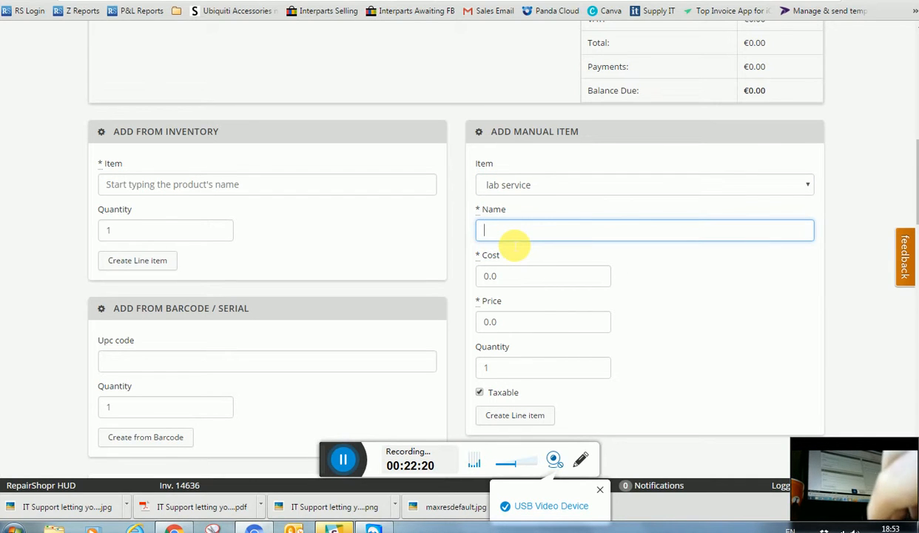
type("ssd and r")
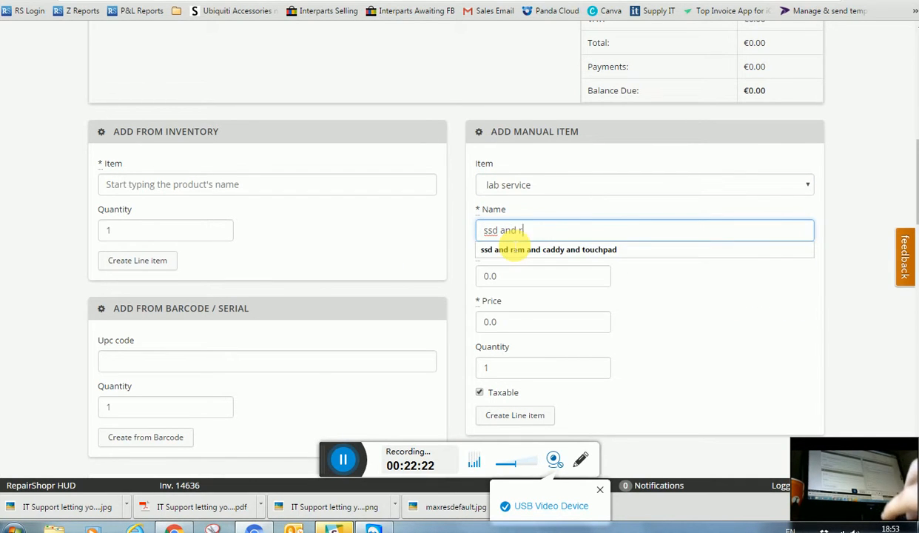
type("einstall 120gb with data recovery")
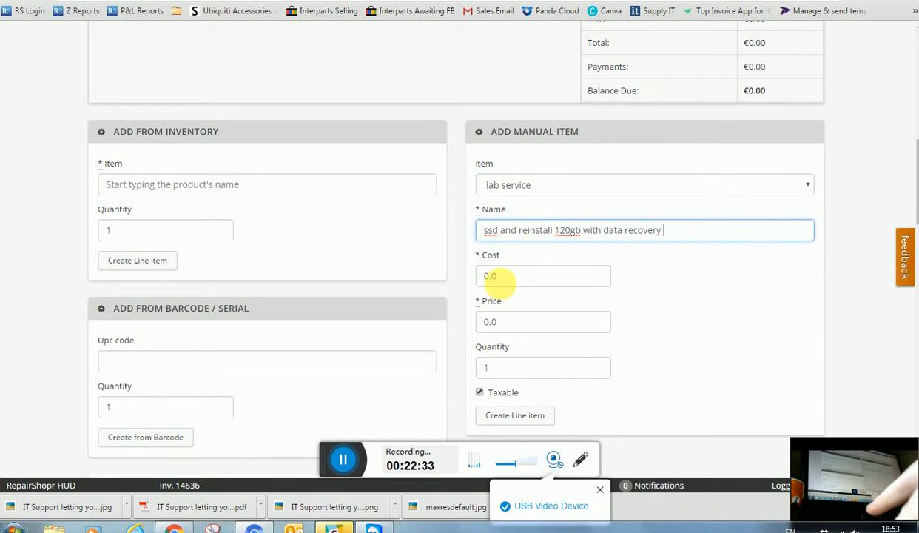
left_click(507, 279)
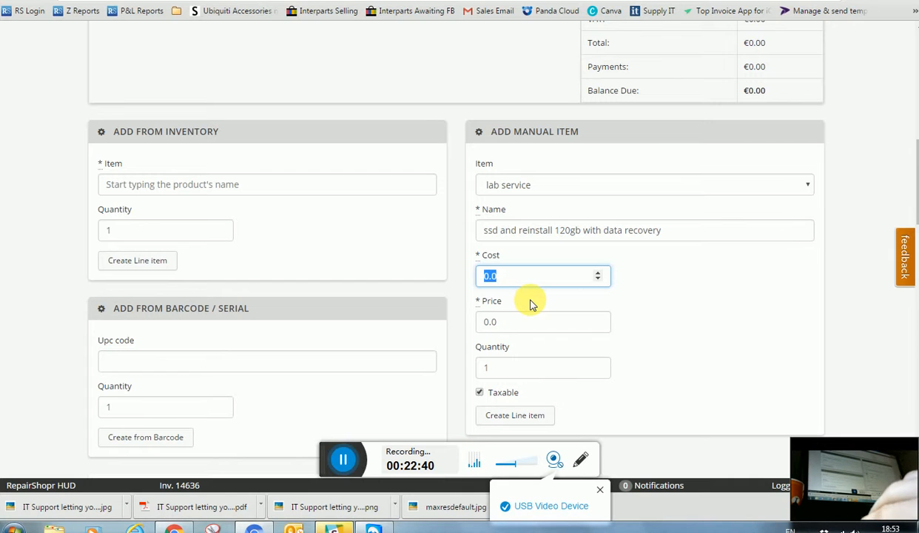
type("55")
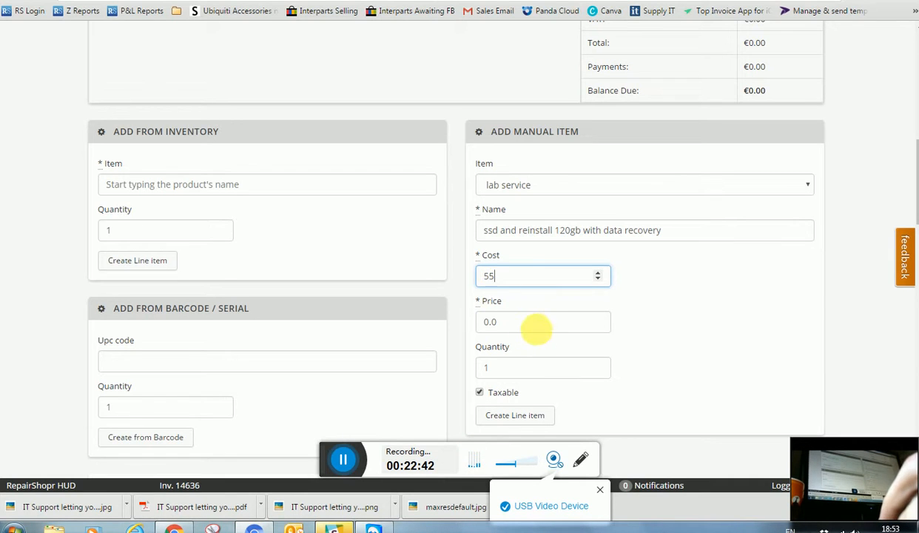
key("Tab")
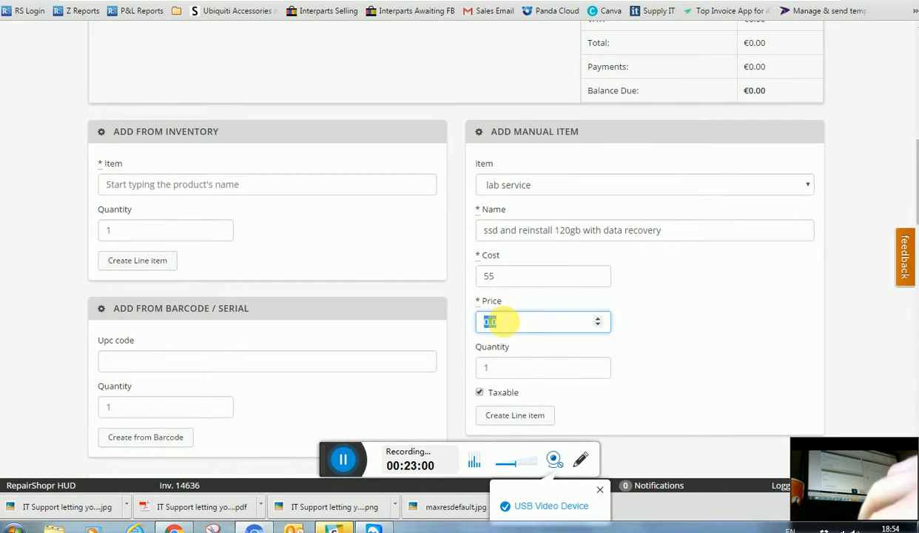
type("240")
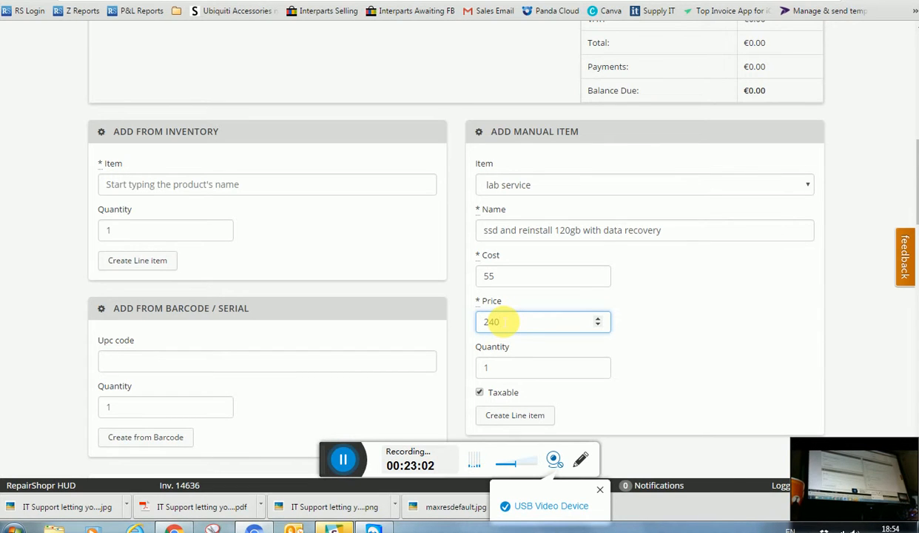
left_click(514, 415)
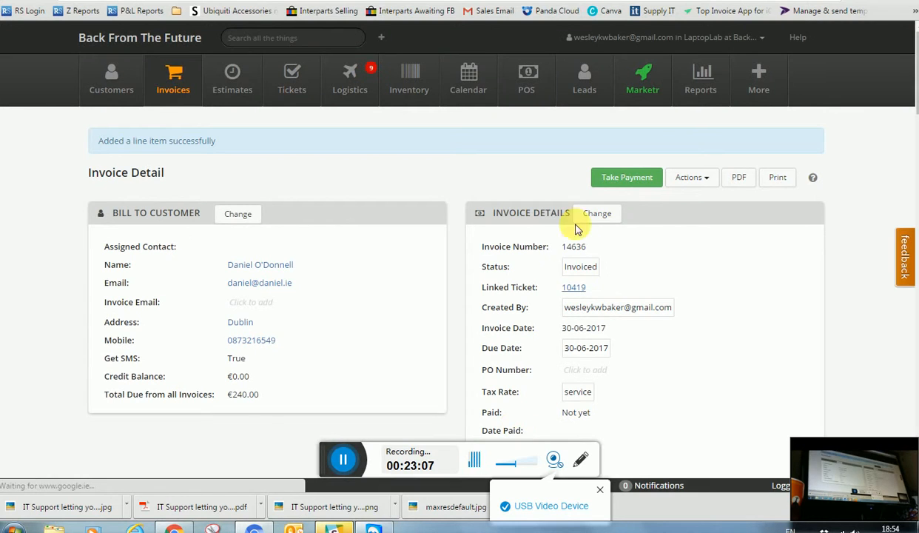
Go to linked ticket 10419 from the invoice details and scroll down to its comment forms
scroll(373, 326, "down", 3)
scroll(367, 329, "down", 1)
scroll(381, 328, "up", 4)
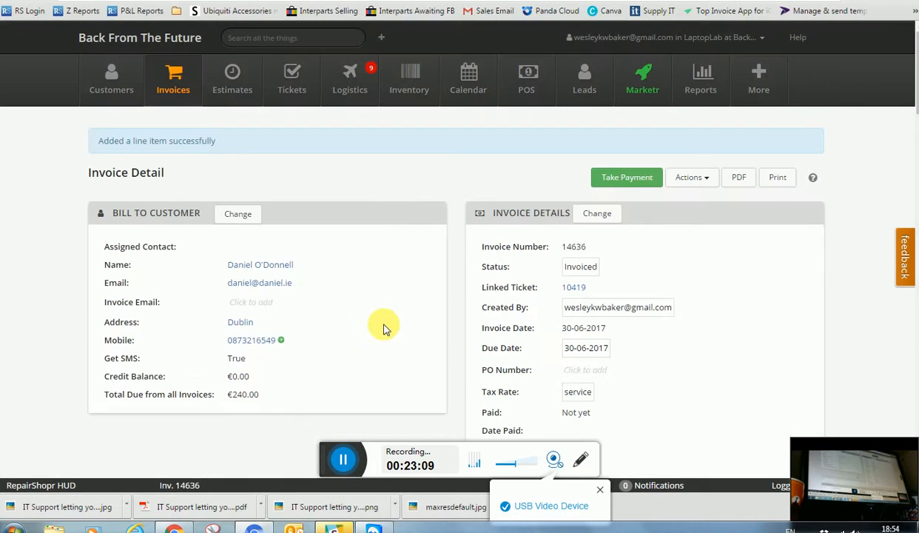
scroll(390, 326, "down", 3)
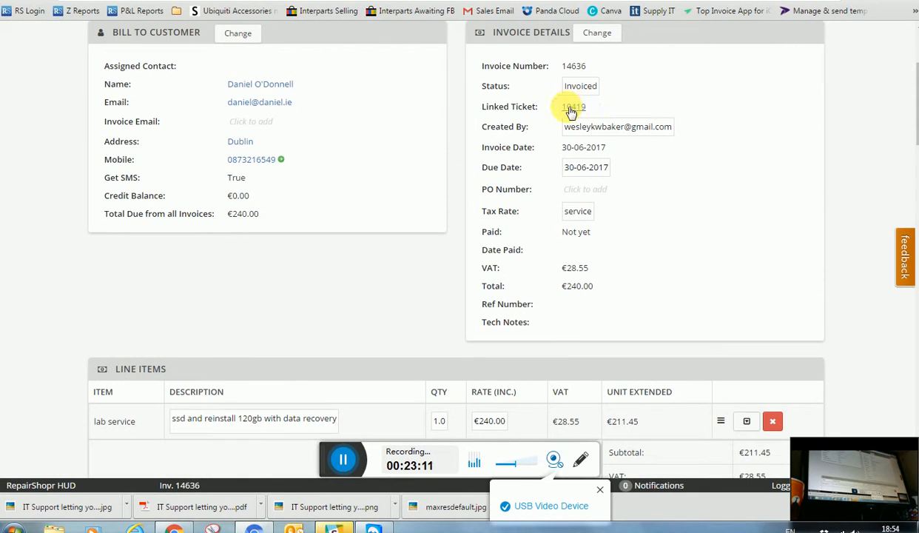
left_click(573, 106)
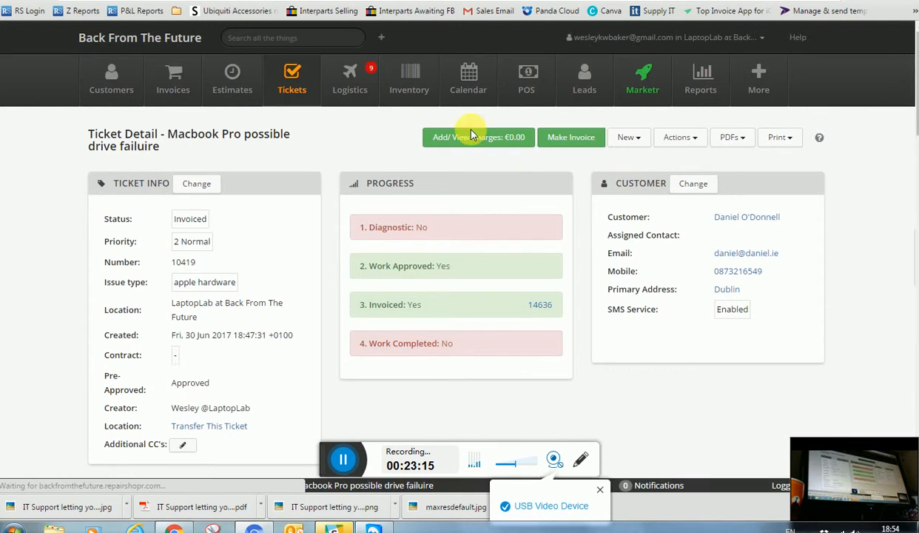
scroll(355, 284, "down", 6)
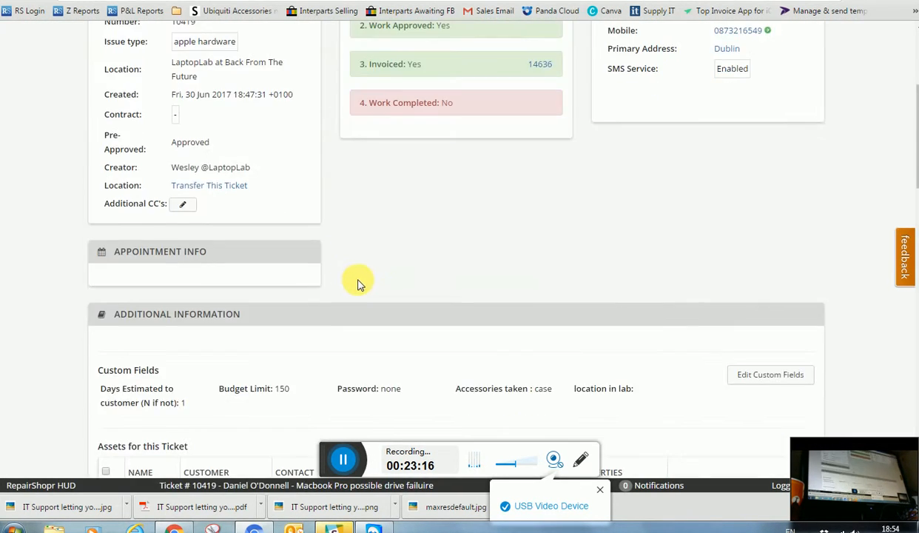
scroll(401, 285, "down", 1)
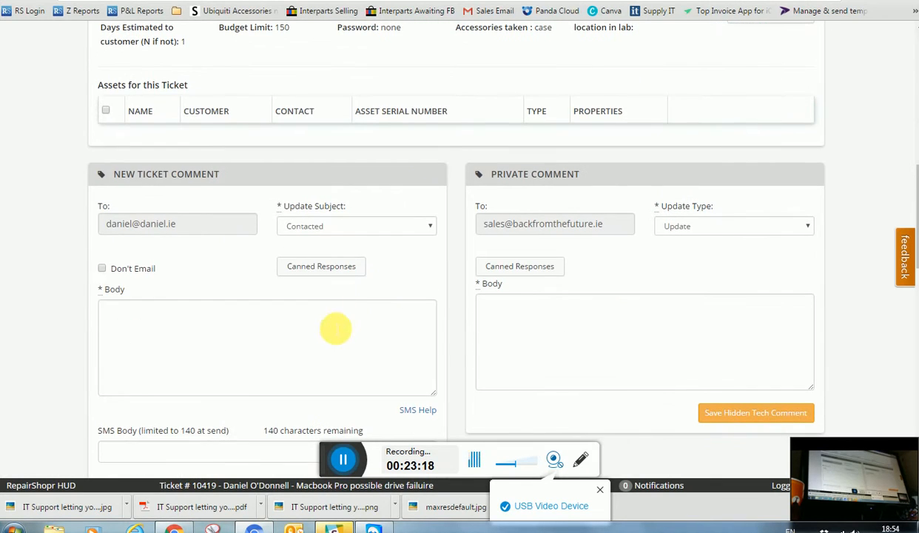
Set the new customer comment's update subject to Completed
left_click(312, 229)
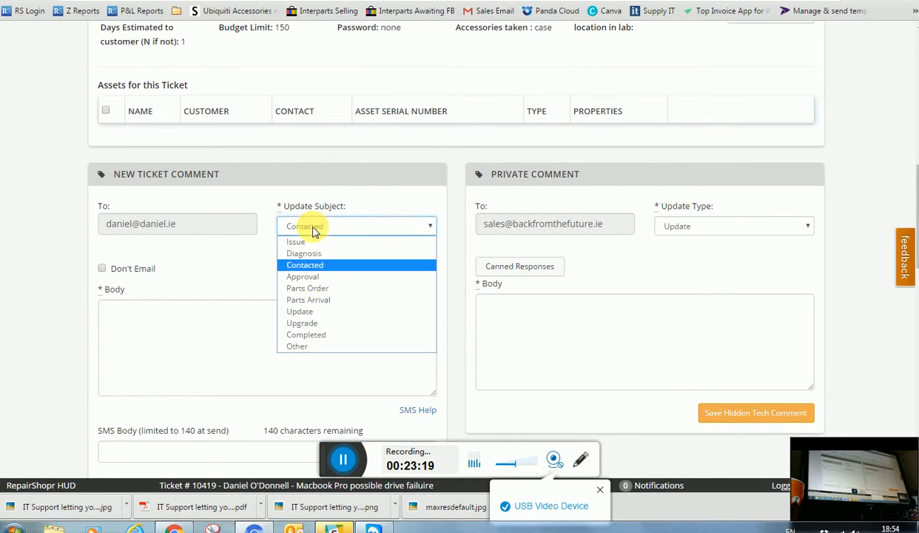
left_click(329, 342)
left_click(239, 324)
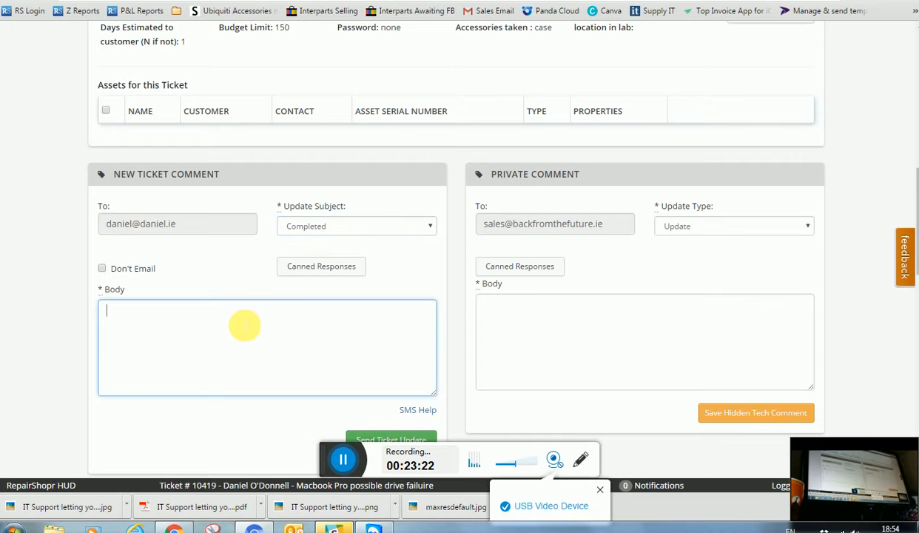
scroll(299, 341, "down", 1)
scroll(299, 340, "down", 2)
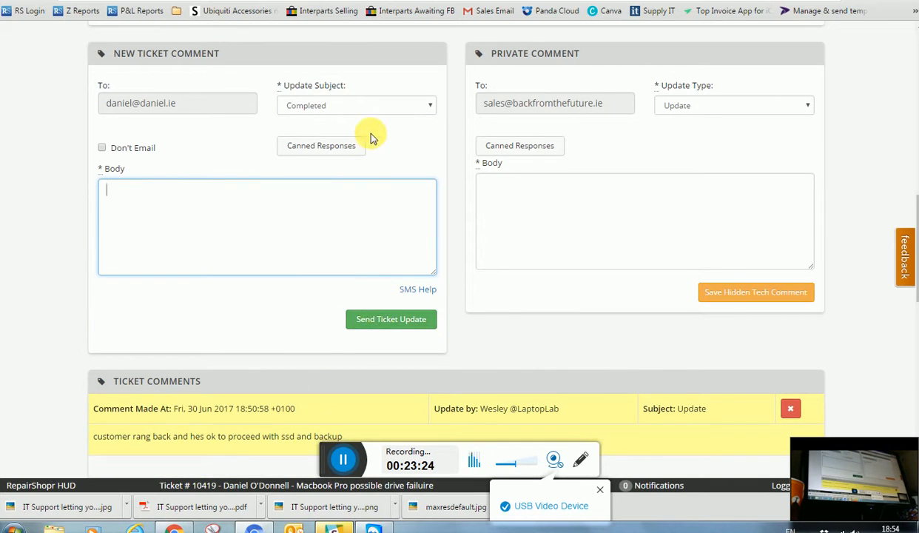
Insert the AllDone canned pickup message and send it as the Completed update
left_click(336, 145)
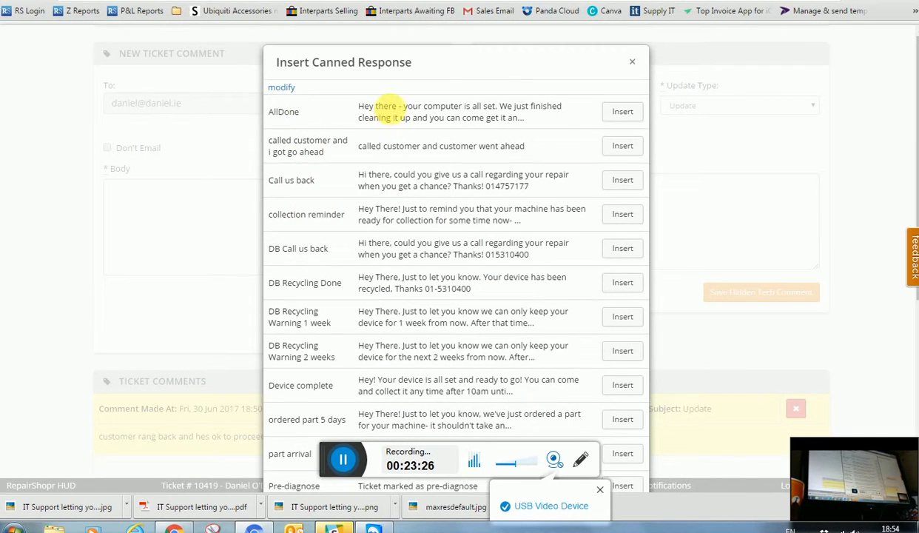
left_click(369, 111)
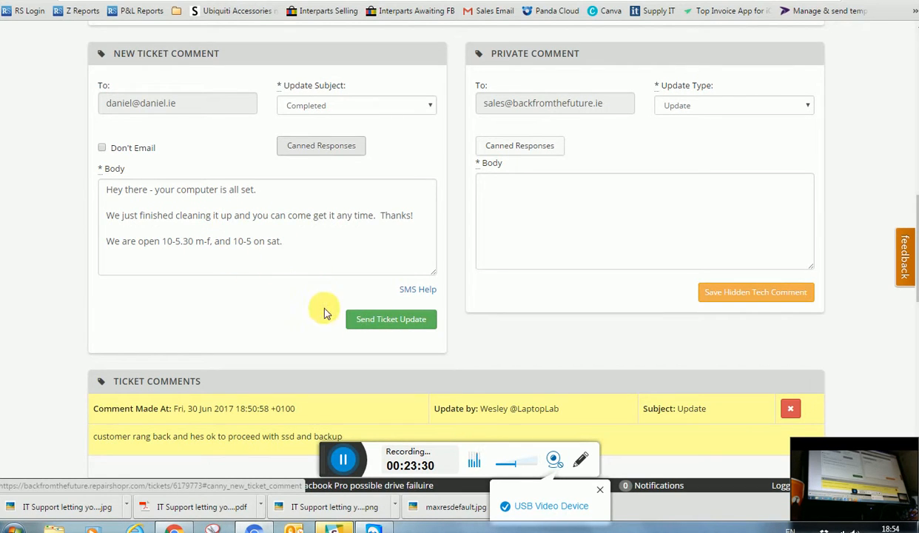
left_click(388, 321)
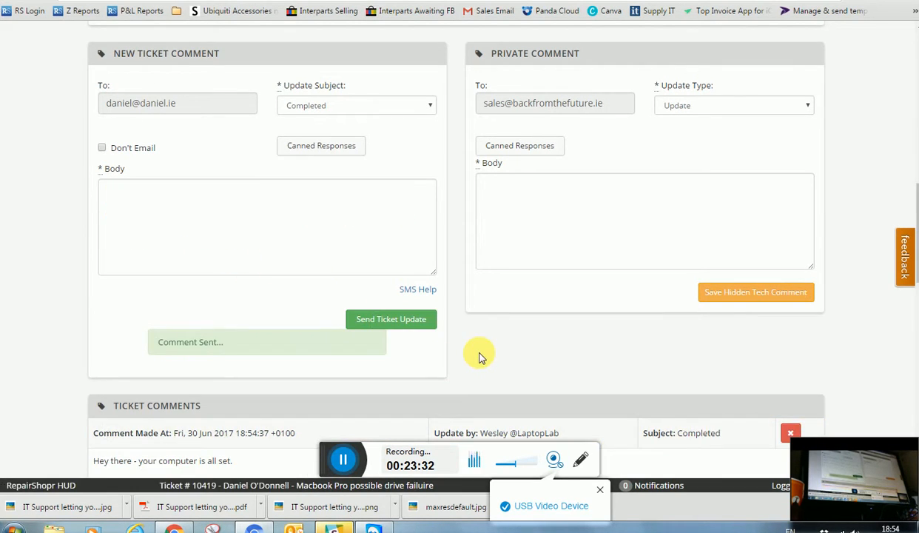
scroll(434, 319, "up", 4)
scroll(416, 300, "up", 3)
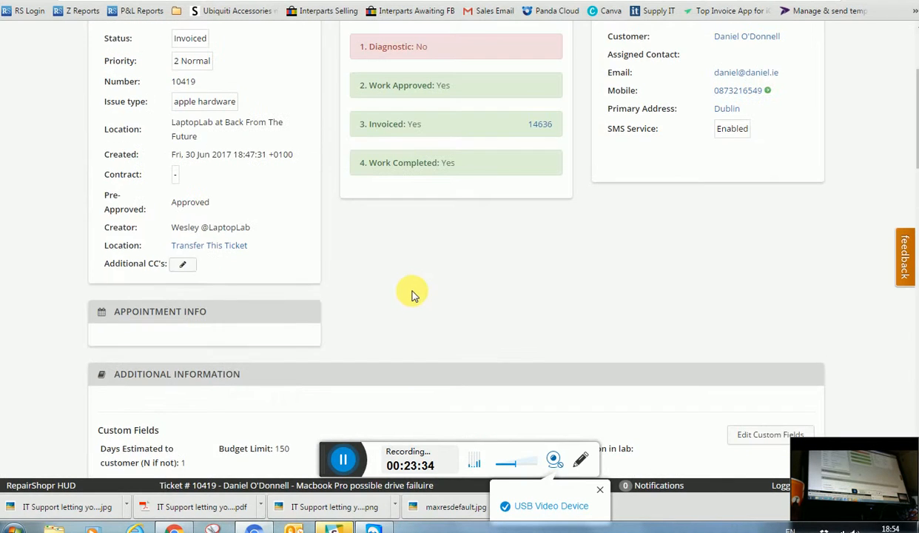
scroll(435, 301, "down", 3)
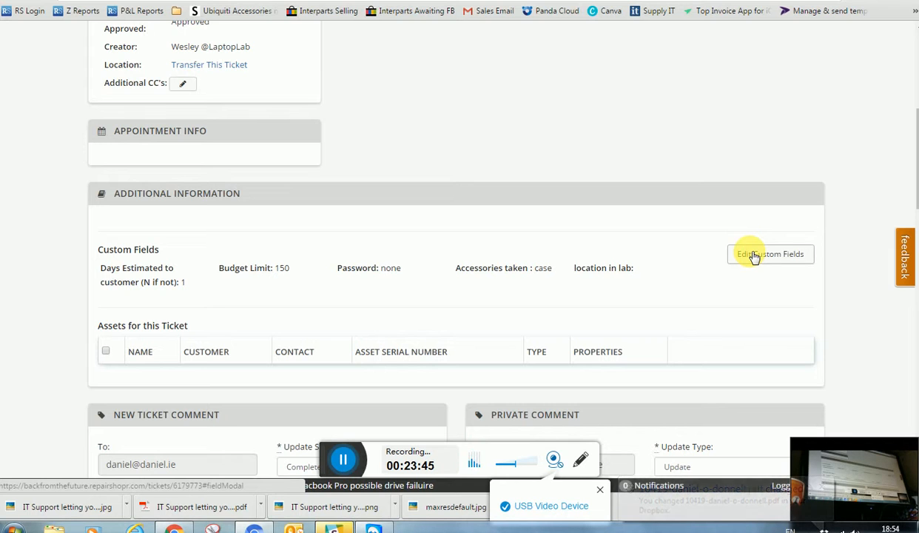
left_click(753, 256)
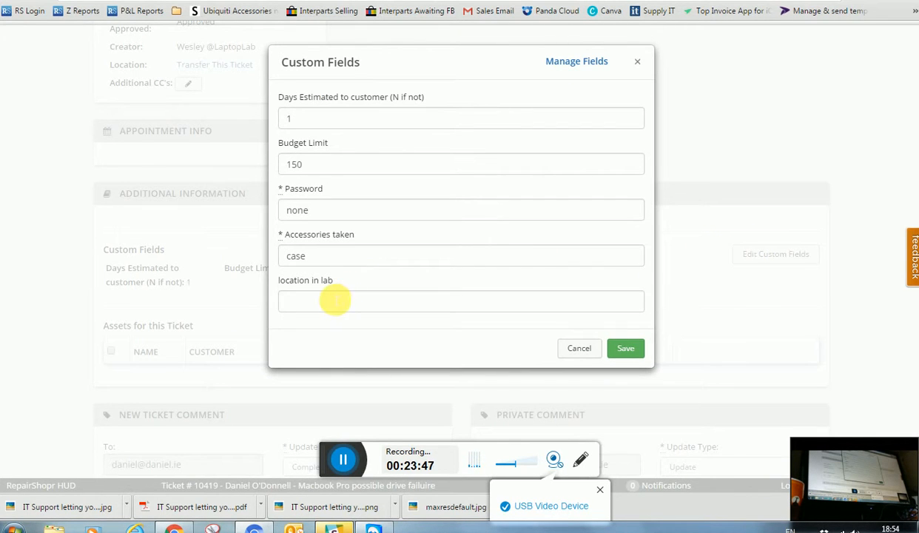
Enter 'cs f4' as the ticket's location in lab and save the custom fields
left_click(340, 302)
type("cs")
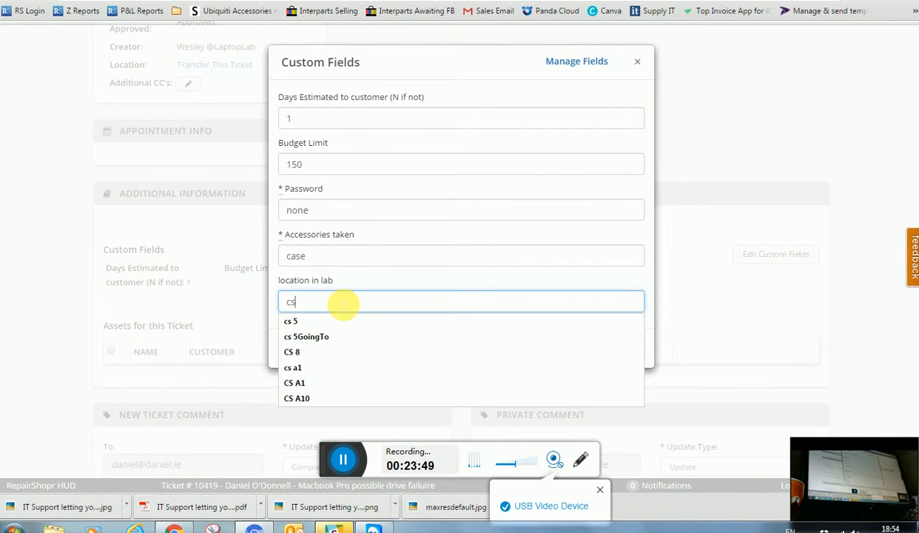
type(" f4")
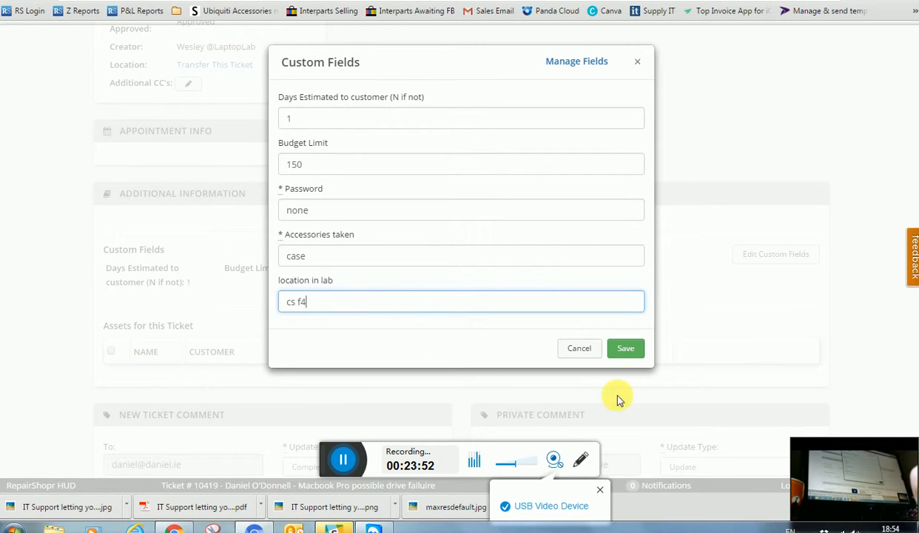
left_click(625, 351)
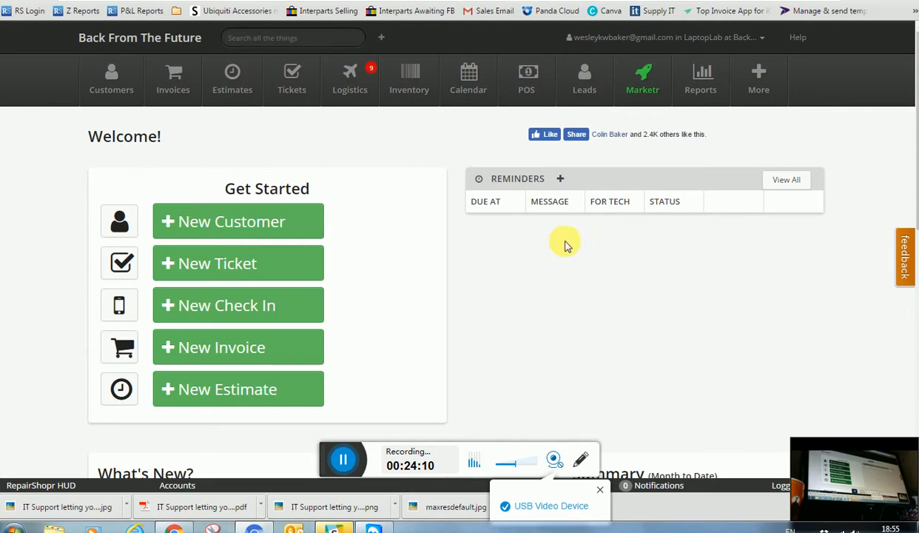
Search for the ticket's customer by name and open their customer profile
left_click(267, 43)
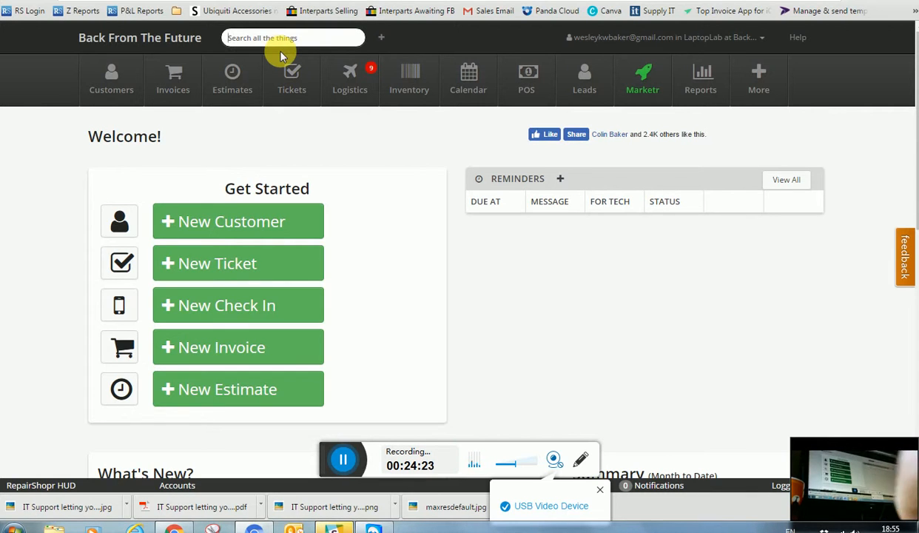
type("daniel")
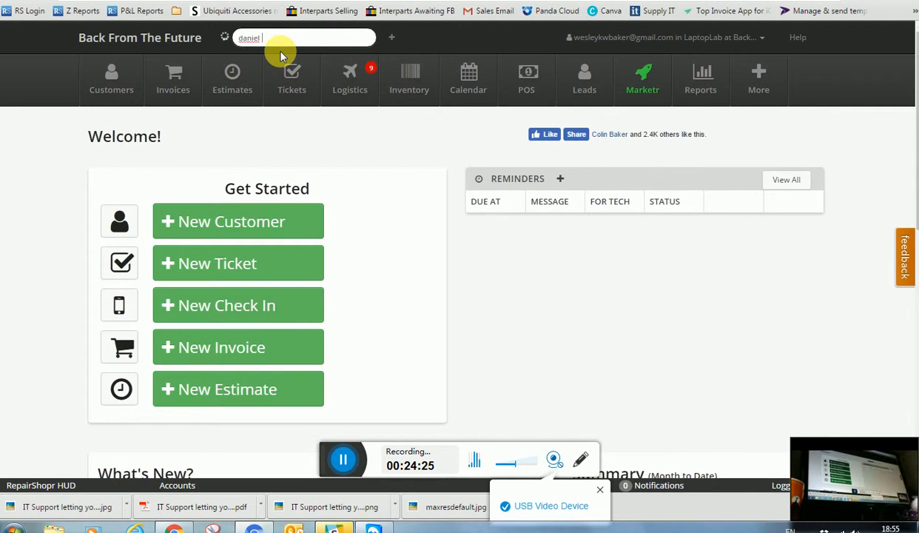
type(" o")
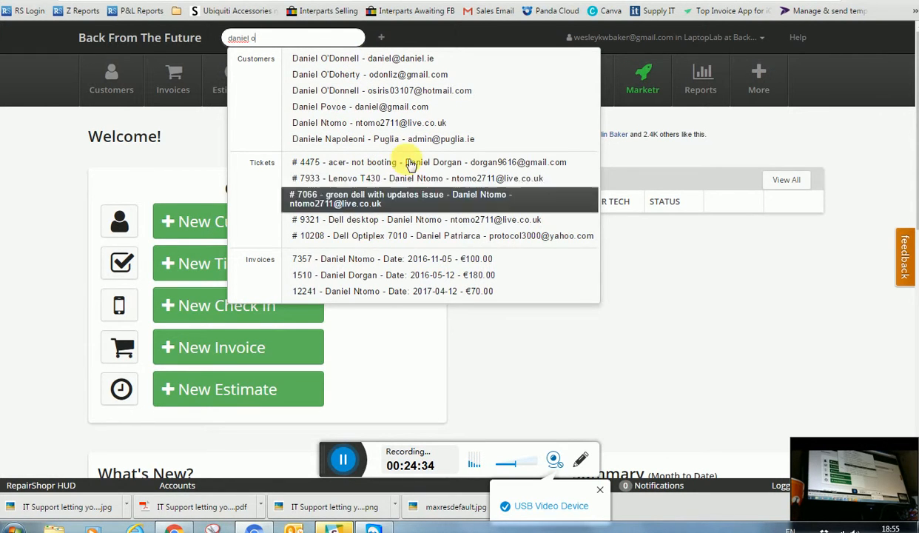
left_click(386, 58)
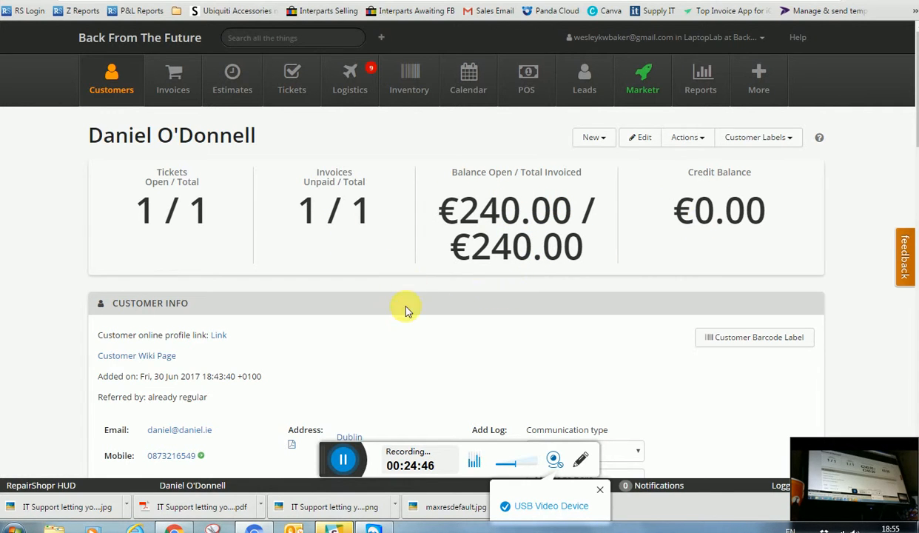
scroll(414, 311, "down", 3)
scroll(333, 267, "down", 1)
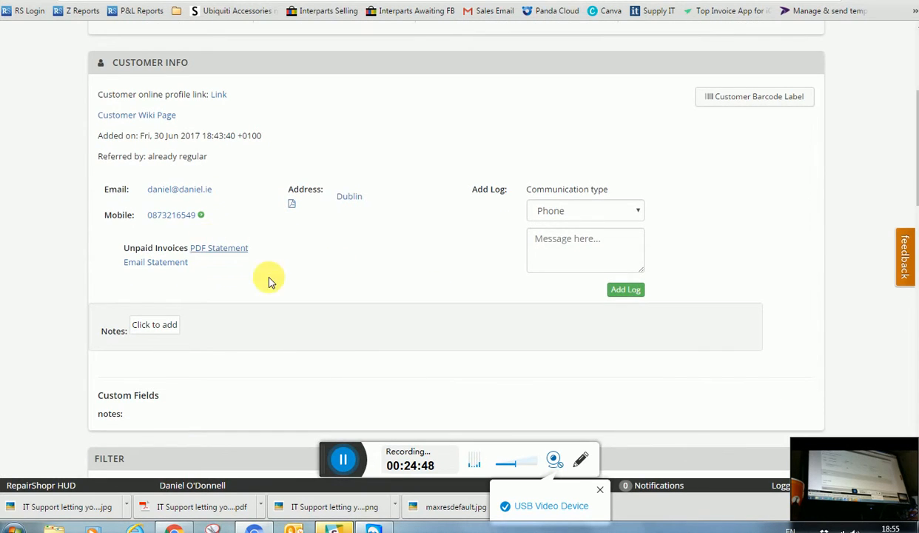
scroll(394, 280, "down", 2)
scroll(410, 267, "down", 2)
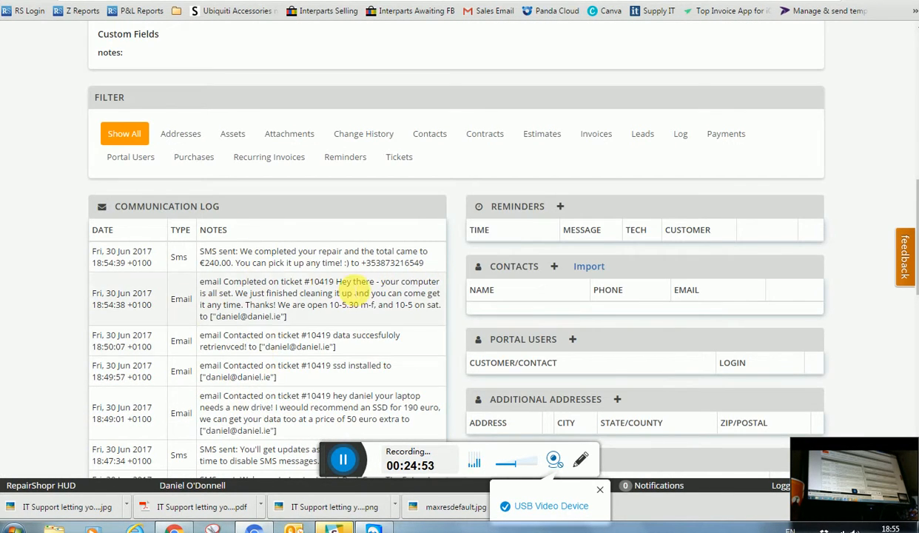
scroll(492, 287, "down", 2)
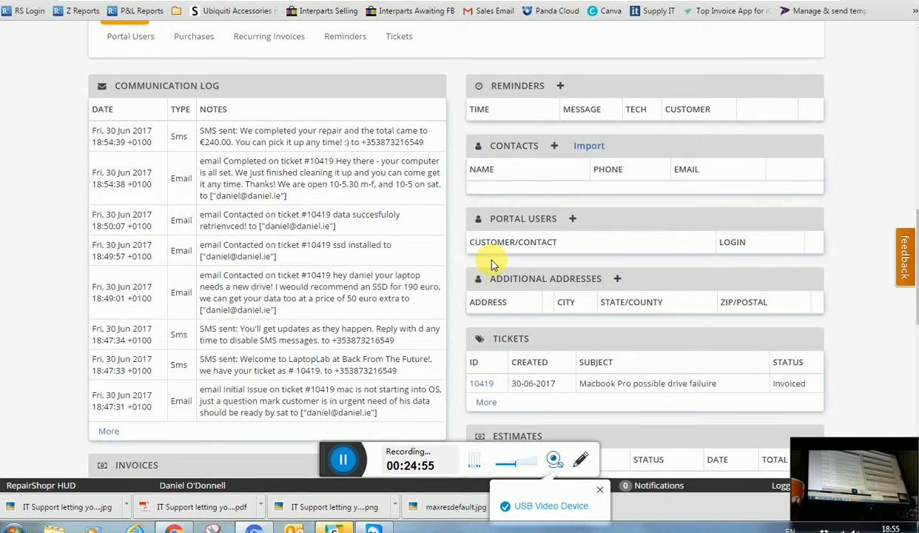
scroll(493, 264, "down", 2)
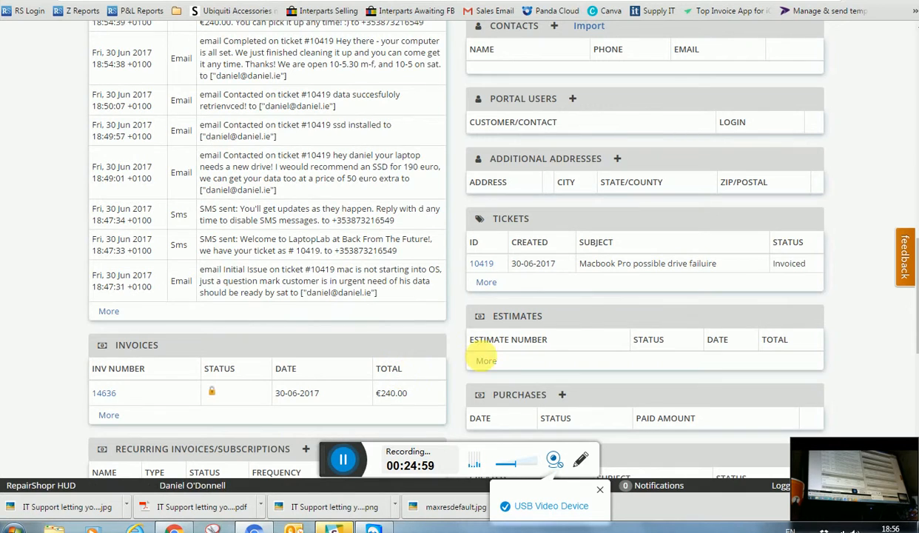
scroll(202, 349, "down", 2)
scroll(288, 326, "up", 3)
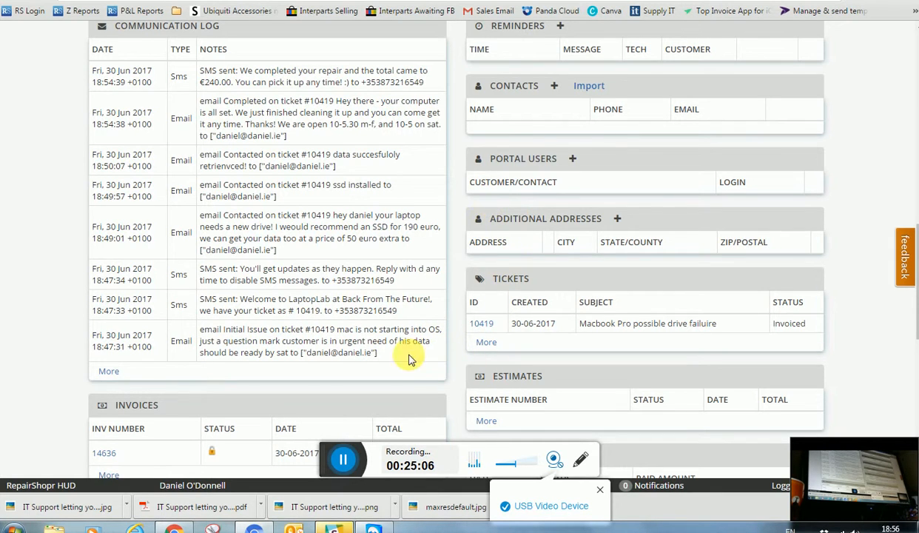
scroll(194, 303, "down", 3)
scroll(112, 351, "down", 2)
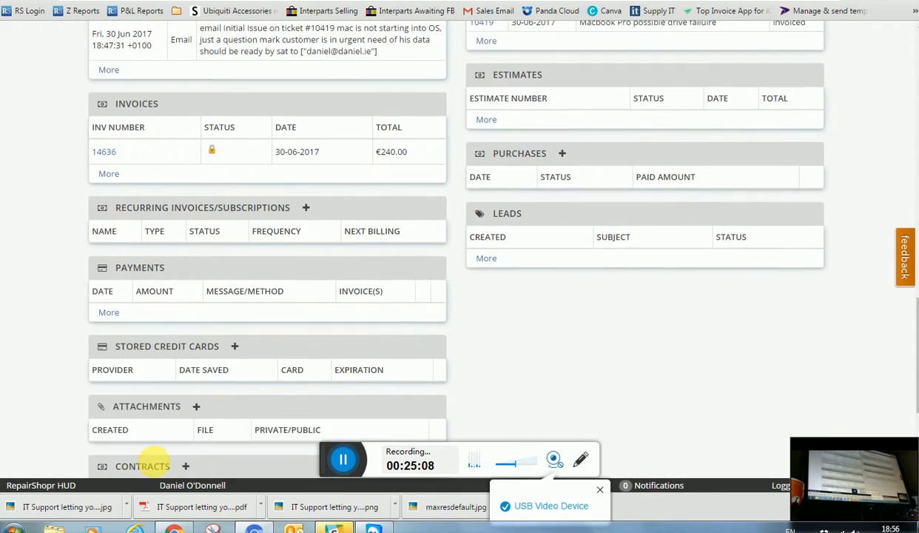
scroll(368, 348, "up", 6)
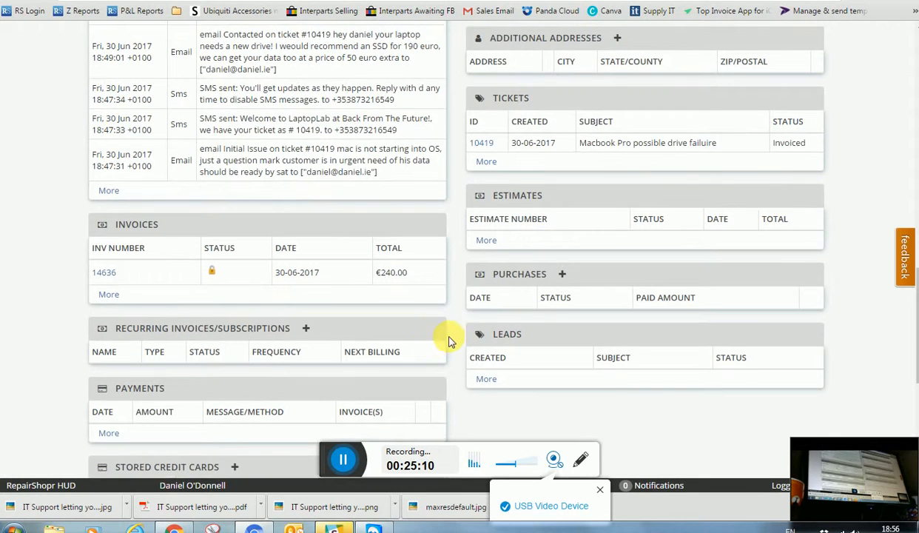
scroll(447, 329, "down", 2)
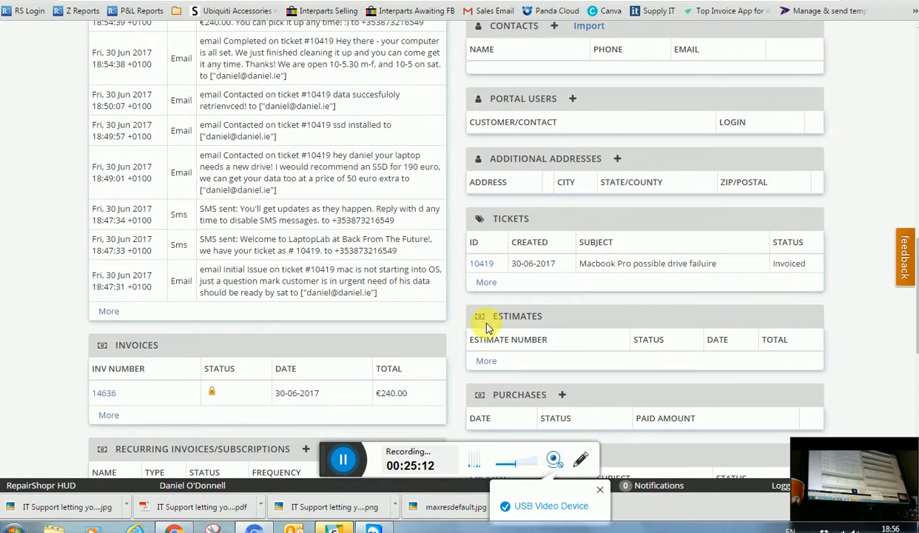
scroll(352, 286, "up", 5)
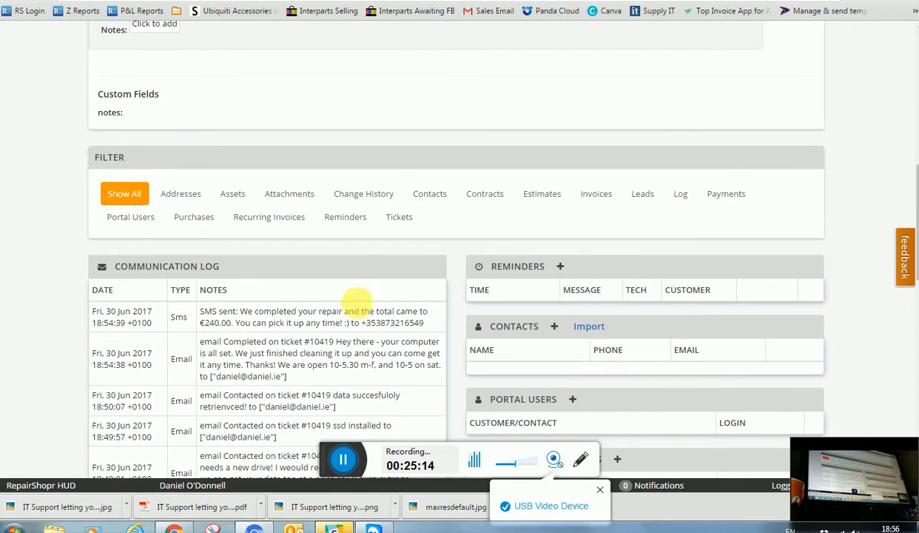
scroll(356, 300, "down", 4)
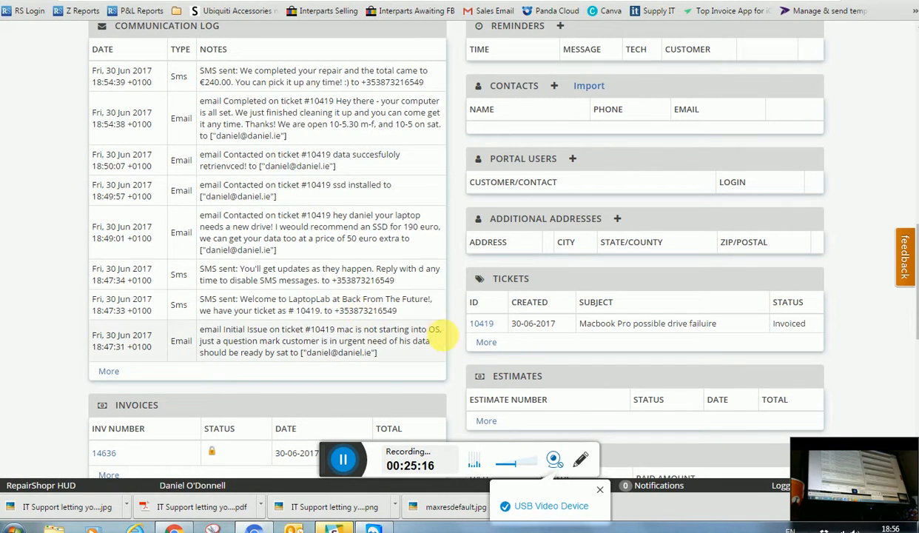
Open ticket 10419 and review its custom fields and comment history
left_click(481, 325)
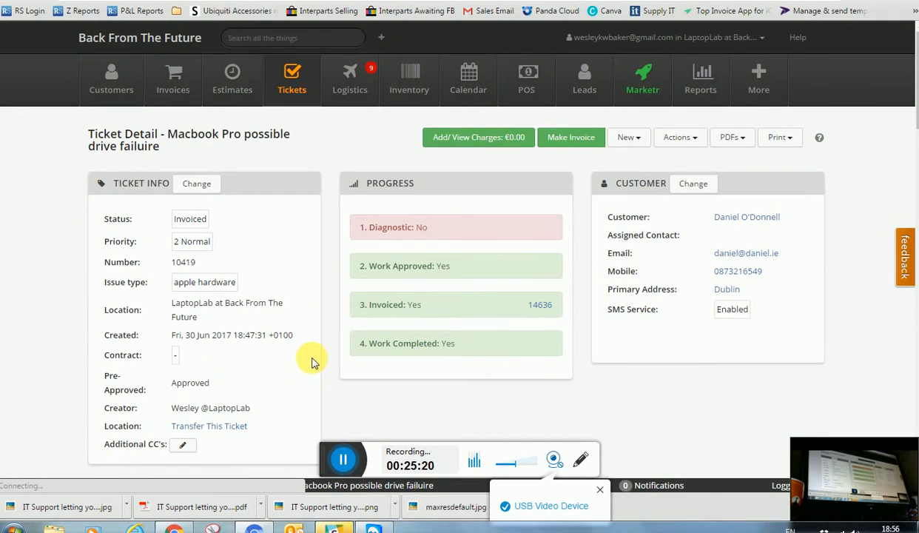
scroll(311, 363, "down", 2)
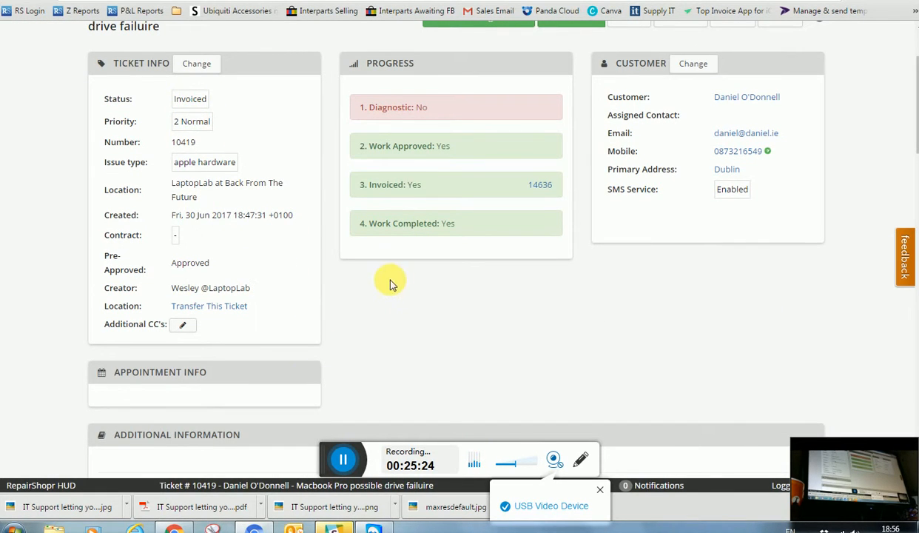
scroll(362, 296, "down", 5)
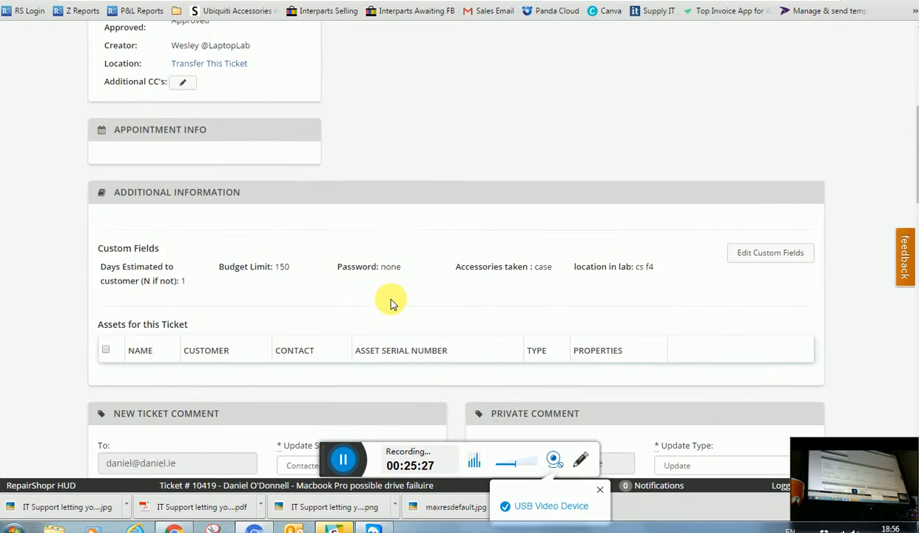
scroll(370, 304, "down", 4)
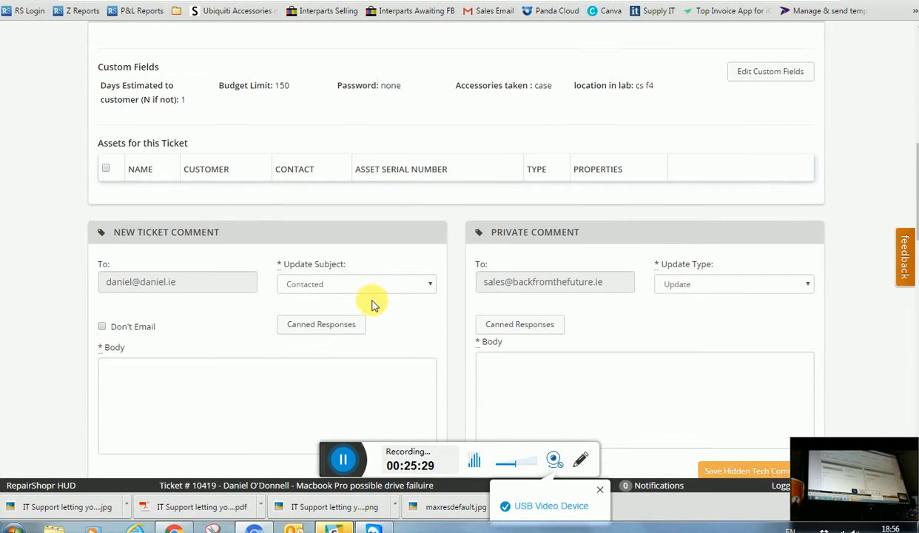
scroll(340, 300, "down", 6)
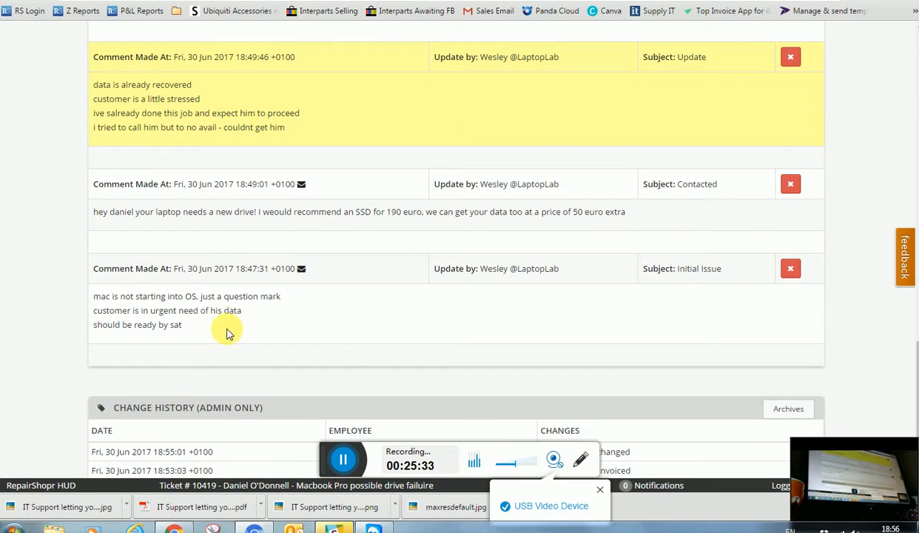
scroll(203, 270, "up", 2)
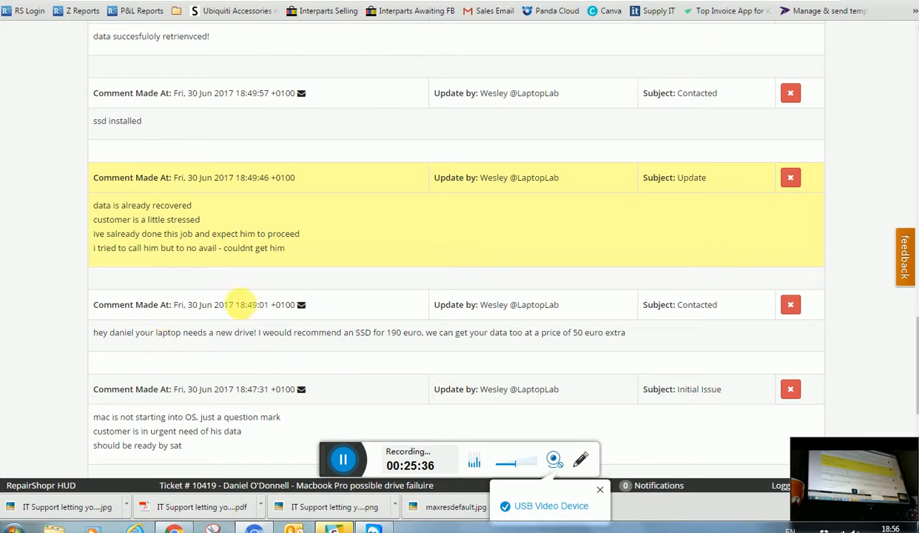
scroll(229, 348, "up", 2)
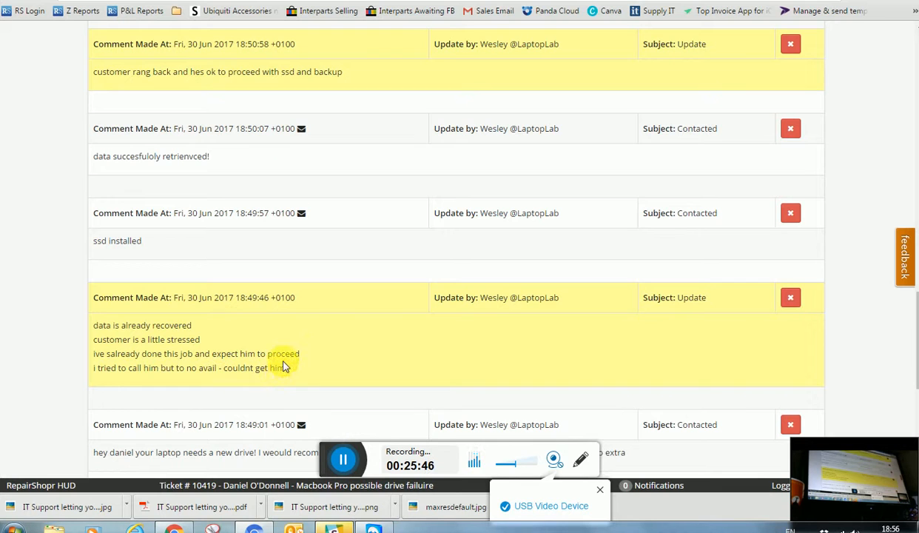
scroll(261, 277, "up", 2)
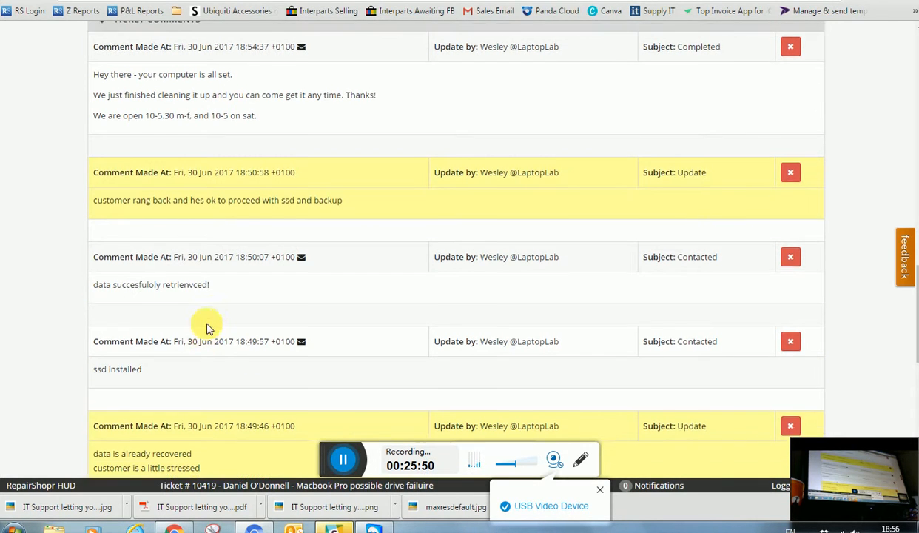
scroll(209, 325, "up", 2)
scroll(244, 246, "up", 5)
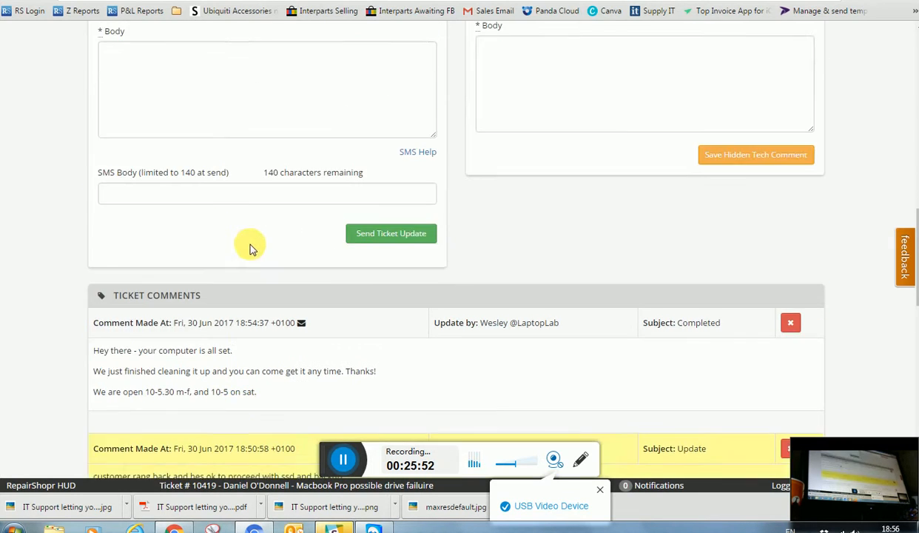
scroll(444, 267, "up", 1)
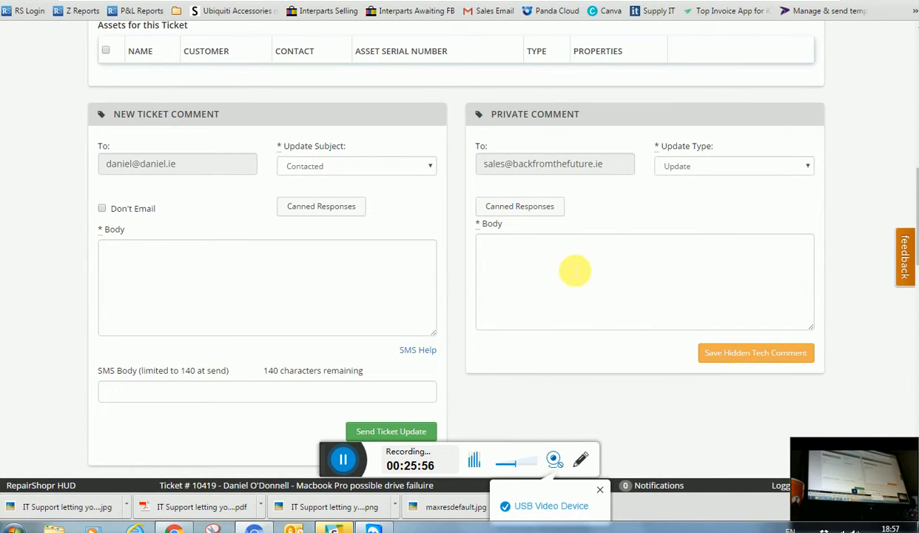
scroll(530, 271, "up", 10)
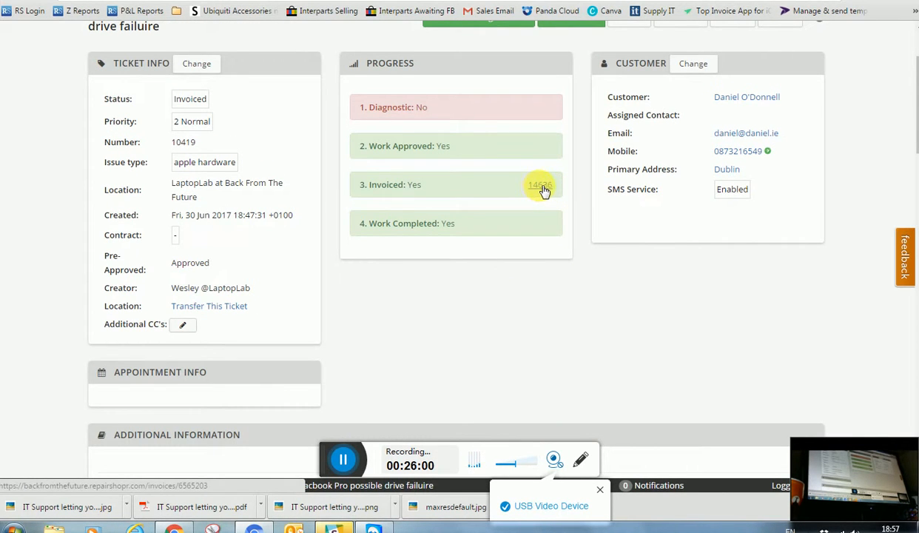
scroll(583, 384, "down", 5)
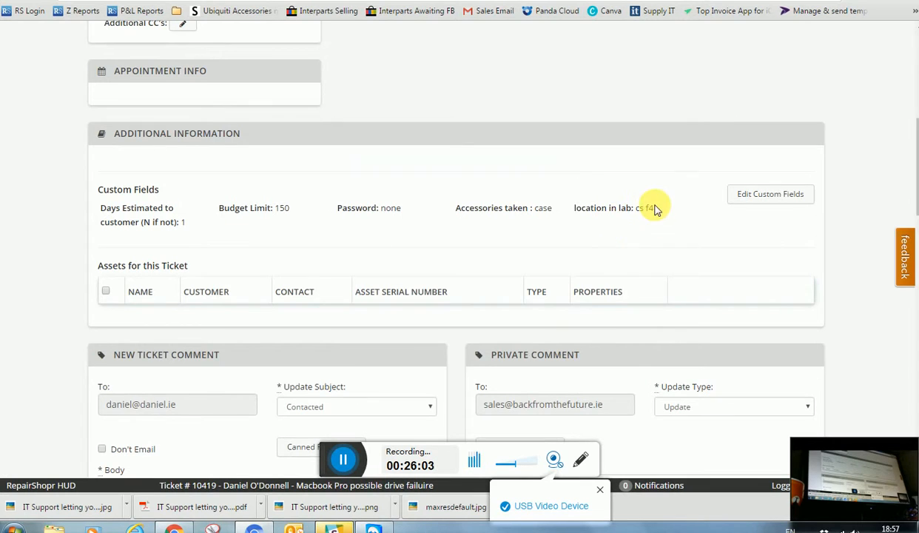
scroll(444, 241, "up", 5)
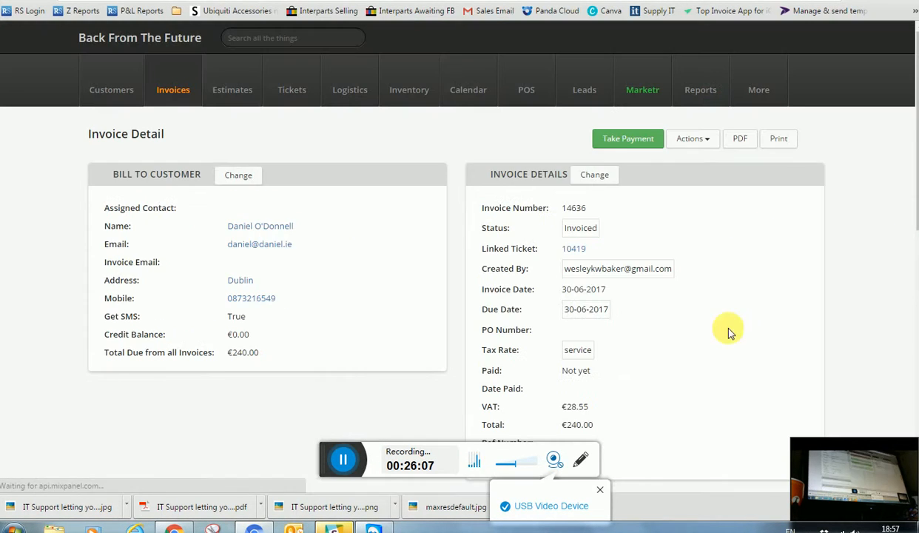
scroll(394, 373, "down", 4)
scroll(407, 379, "down", 3)
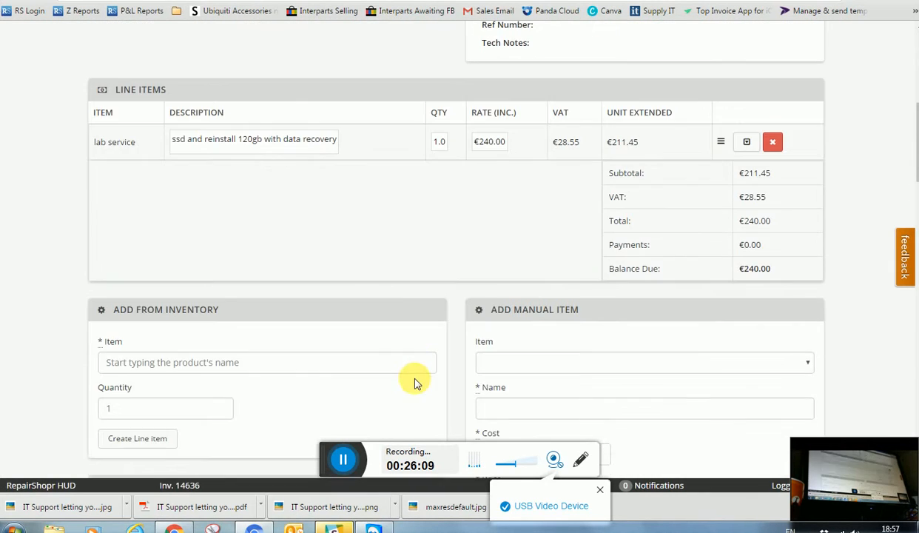
scroll(482, 322, "up", 6)
scroll(572, 226, "up", 1)
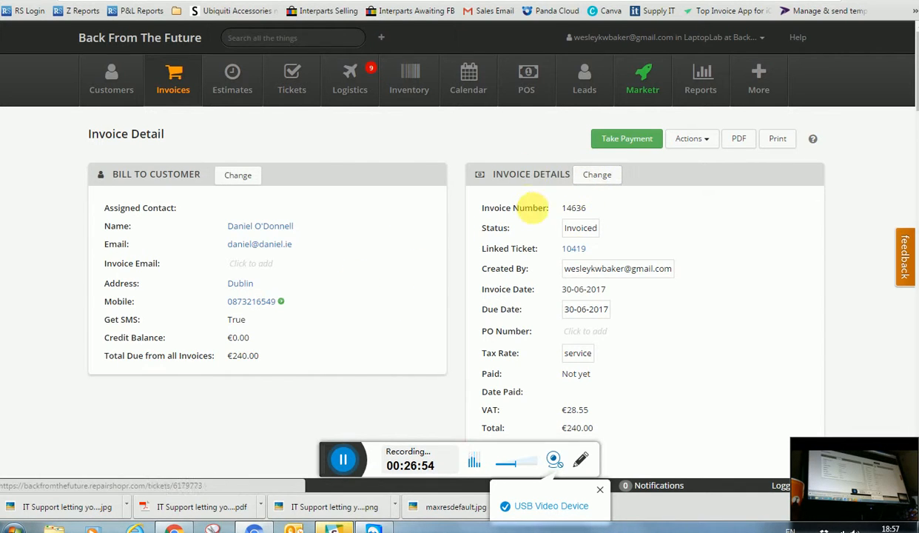
scroll(511, 222, "down", 3)
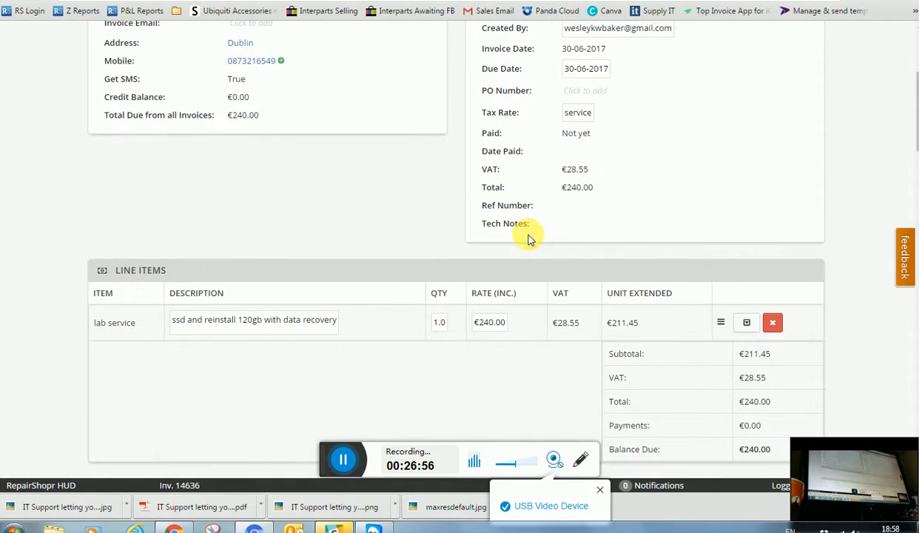
scroll(538, 244, "up", 3)
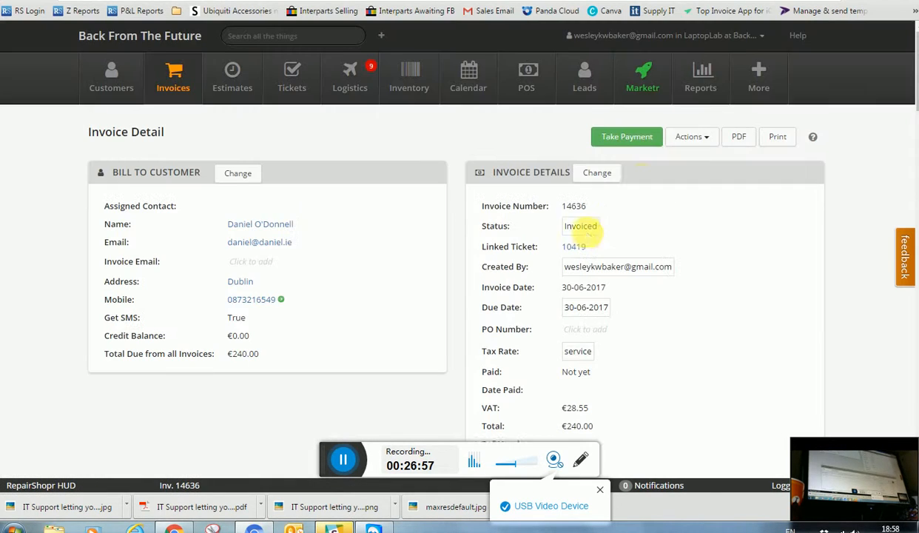
Delete invoice 14636 through Actions > Delete and confirm the permanent removal
left_click(687, 141)
left_click(684, 249)
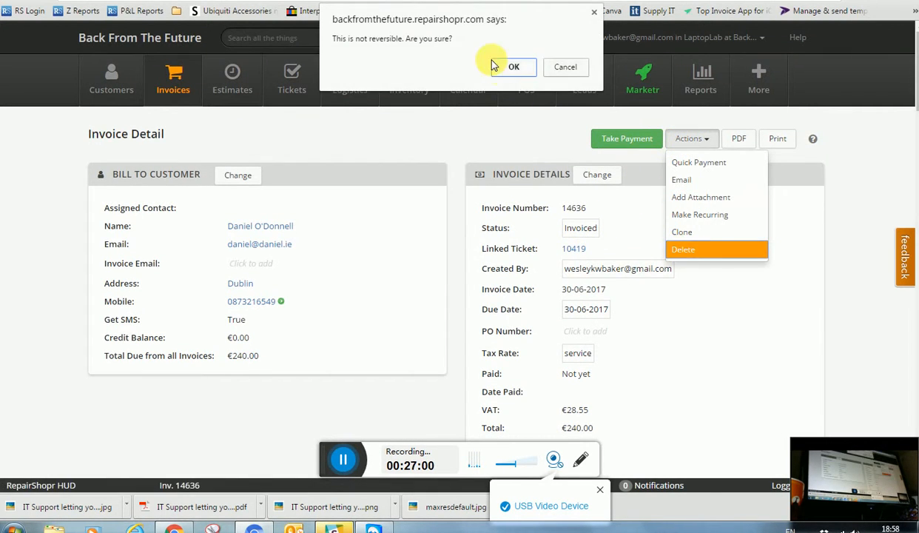
left_click(512, 68)
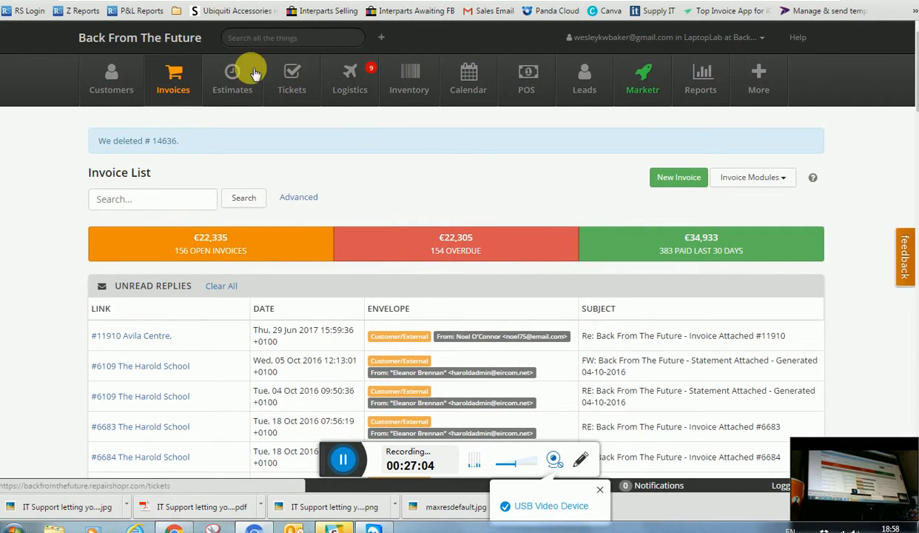
left_click(242, 38)
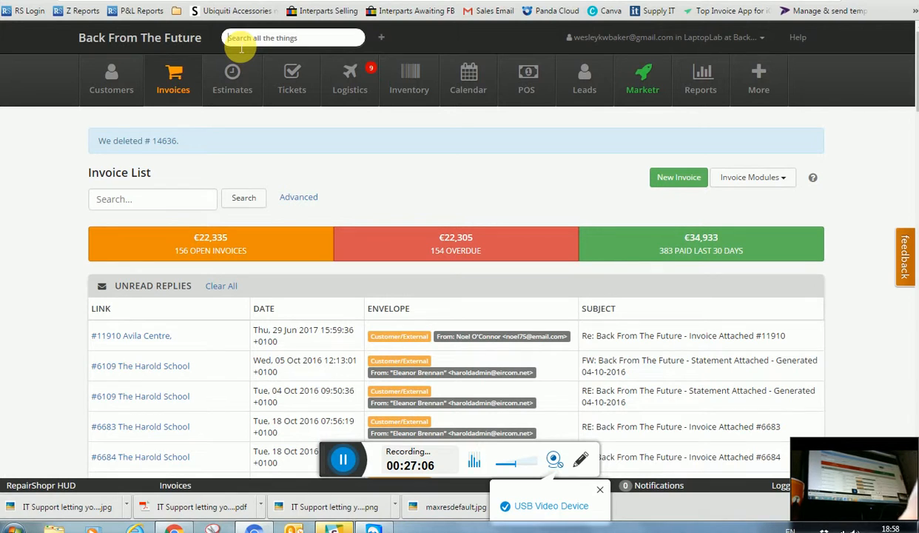